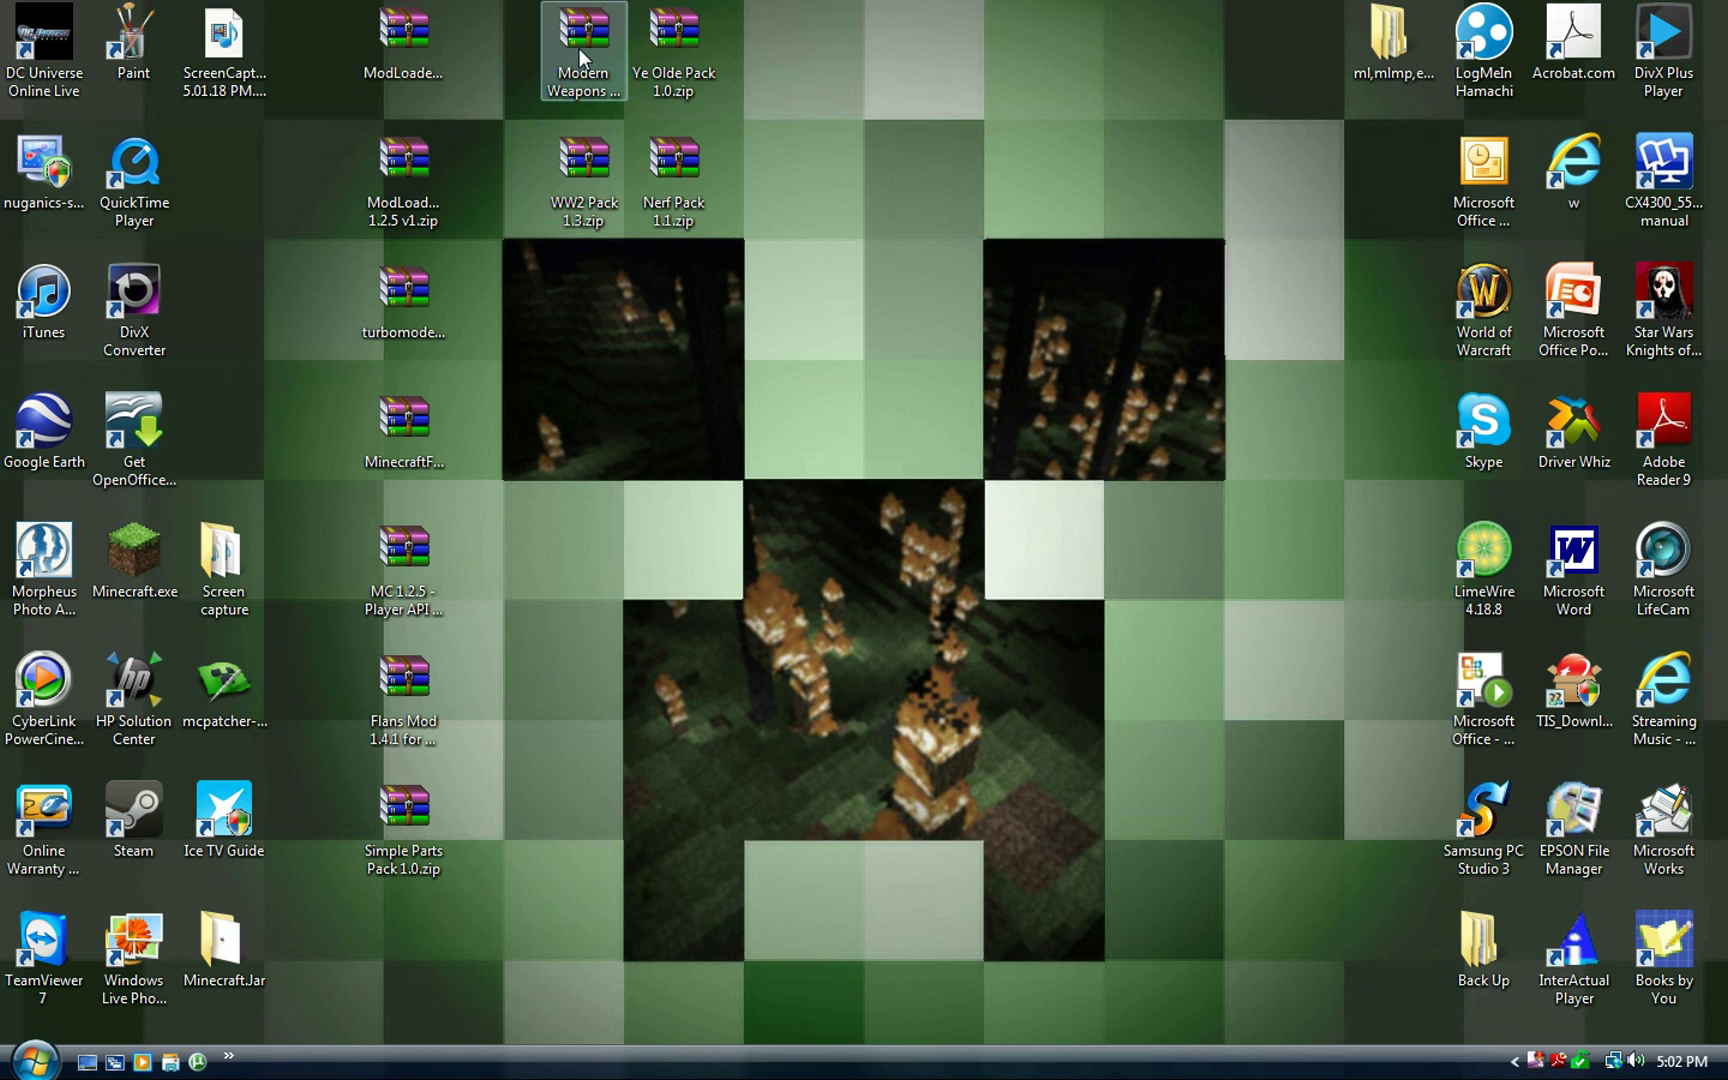
Force a fresh Minecraft update from the launcher options, log in with the saved account to run it, and close the game
double_click(133, 578)
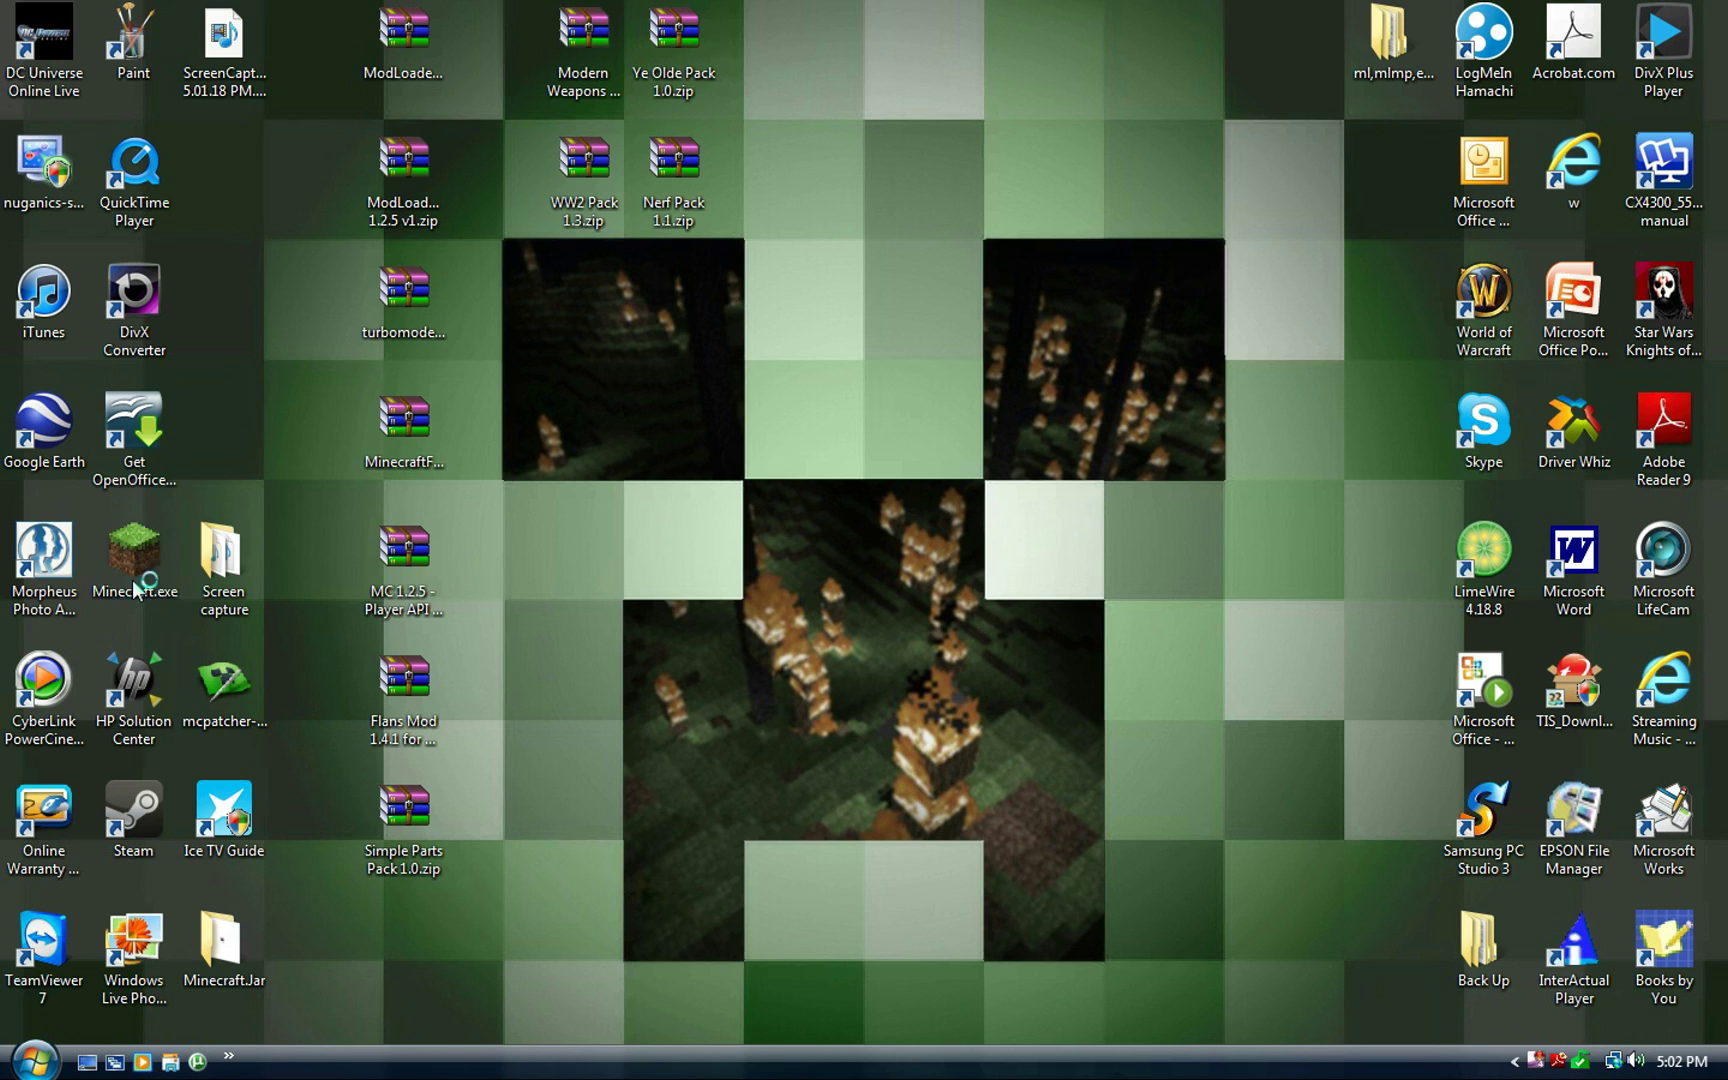
left_click(913, 555)
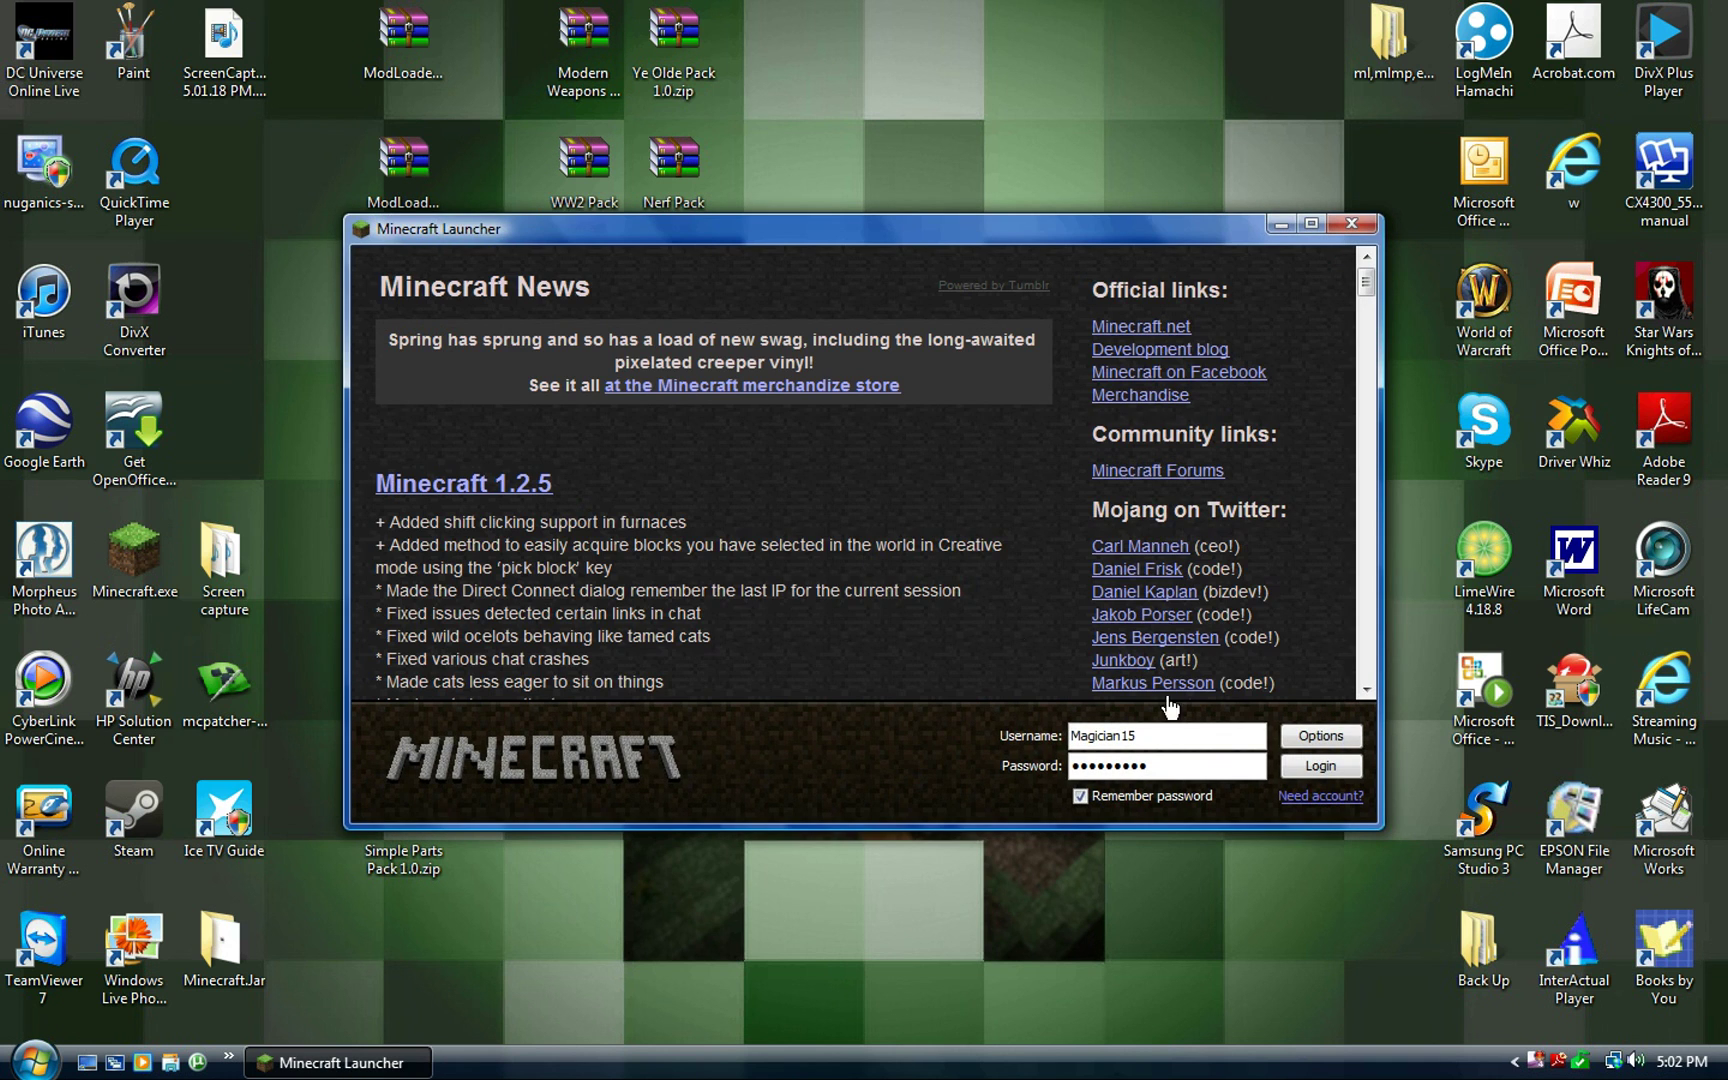
left_click(1310, 733)
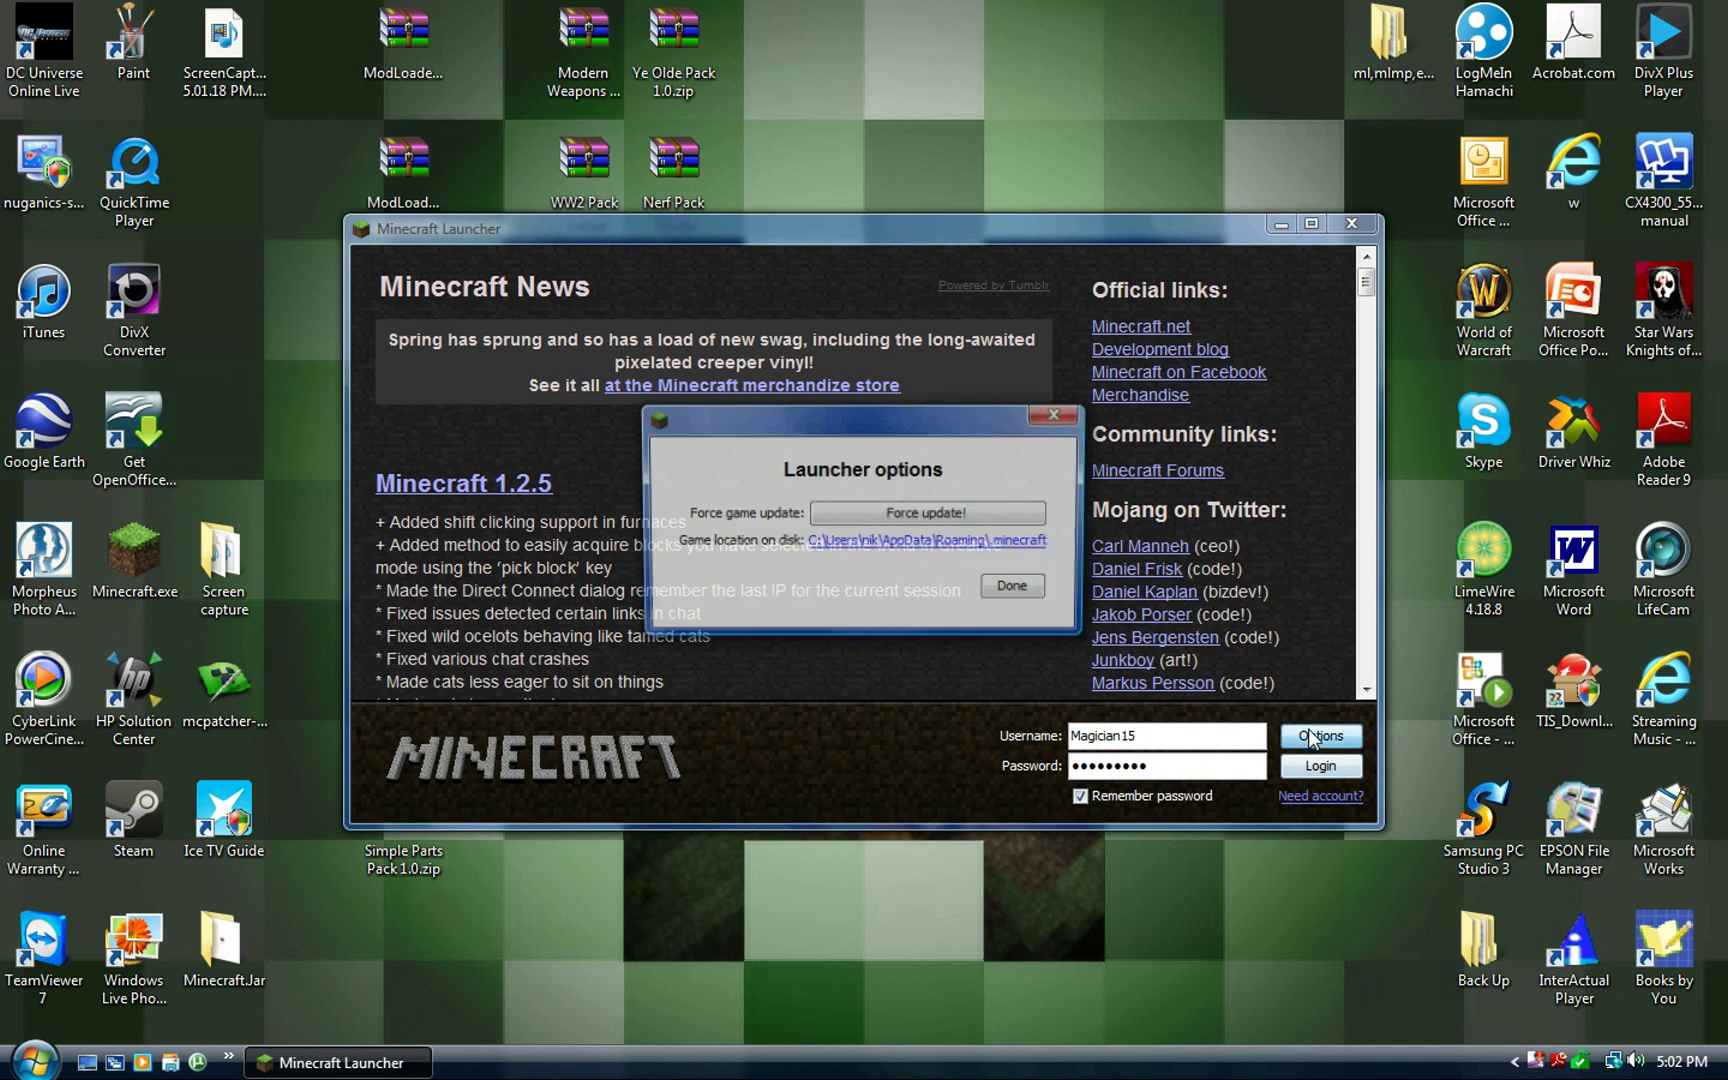
left_click(948, 515)
left_click(1005, 590)
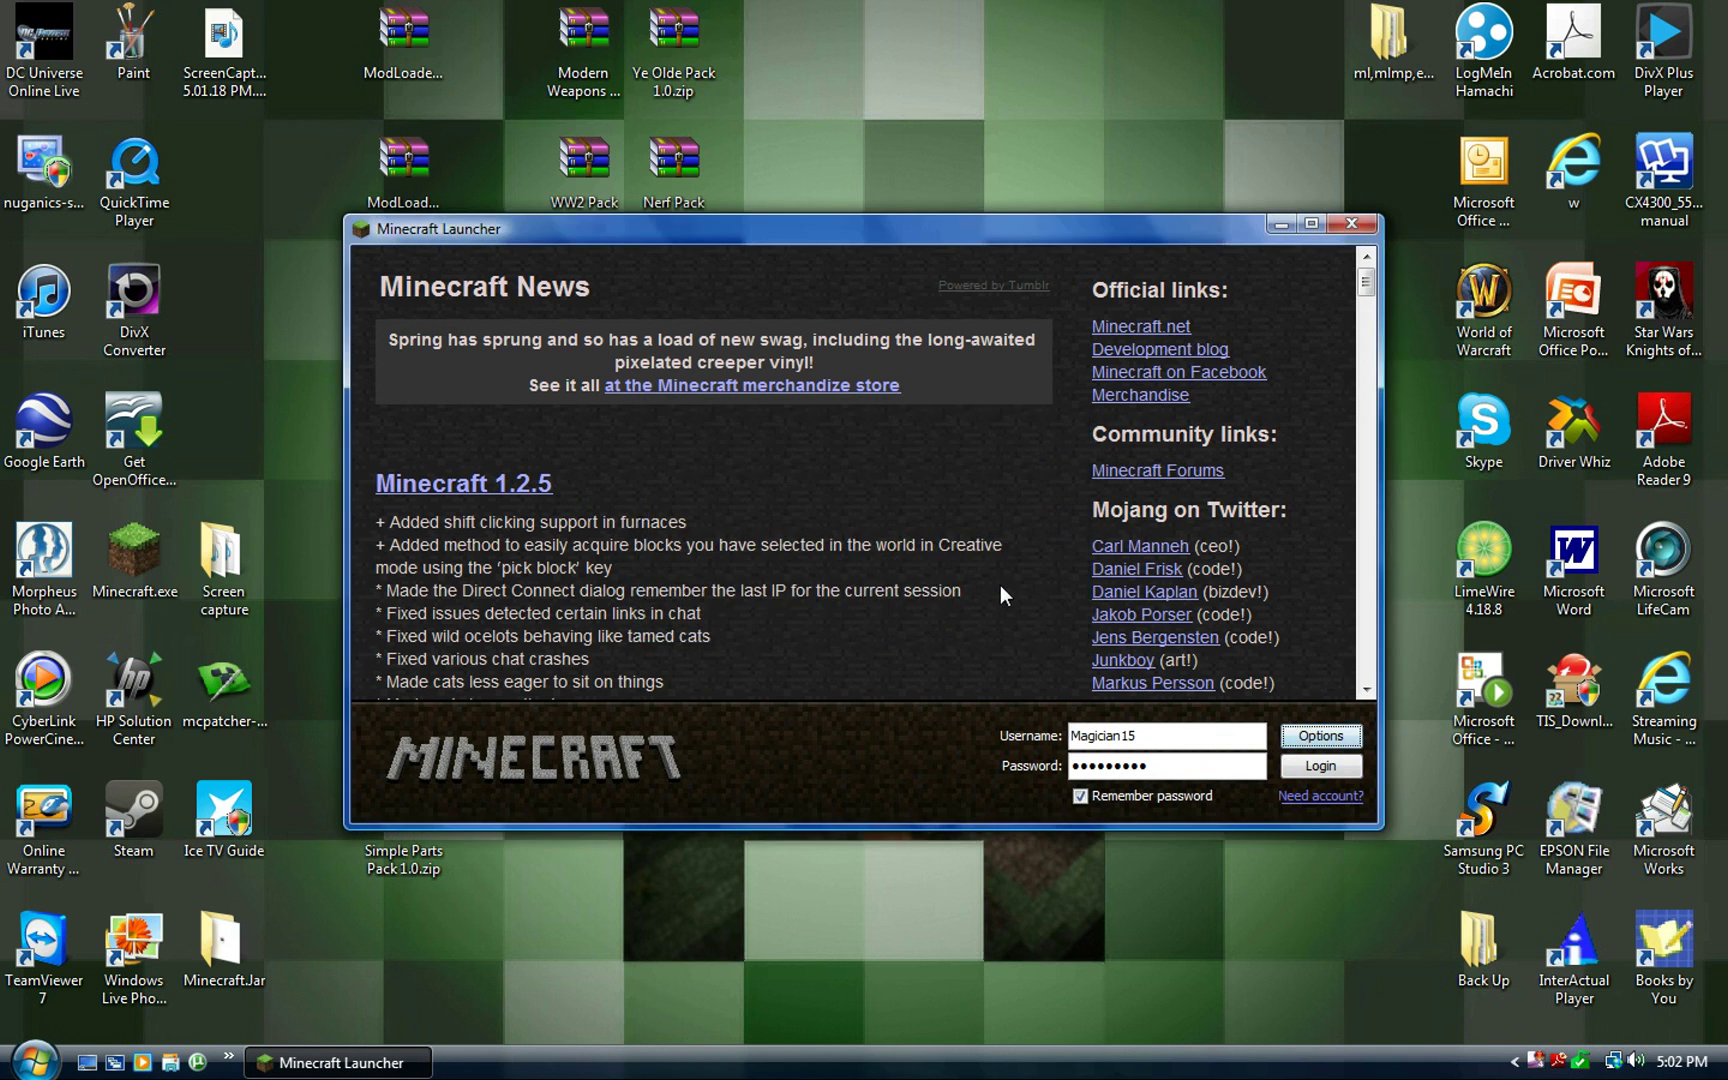
left_click(1327, 768)
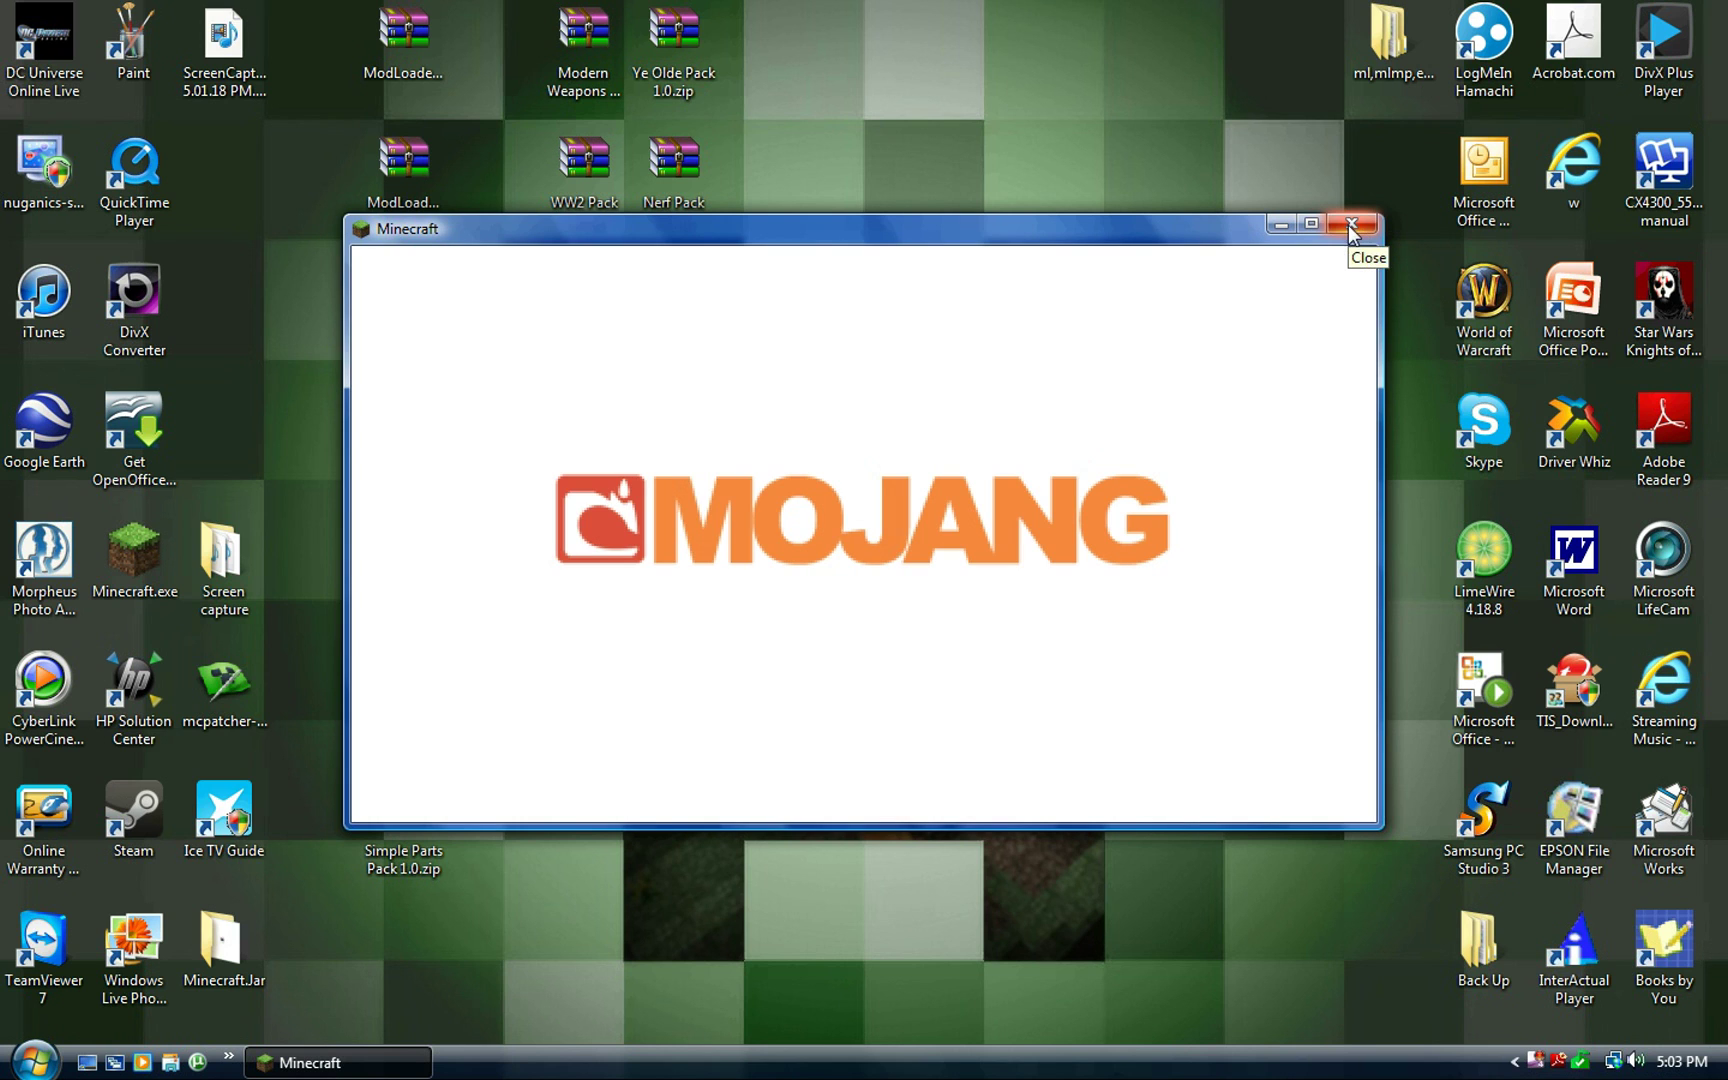
left_click(1351, 226)
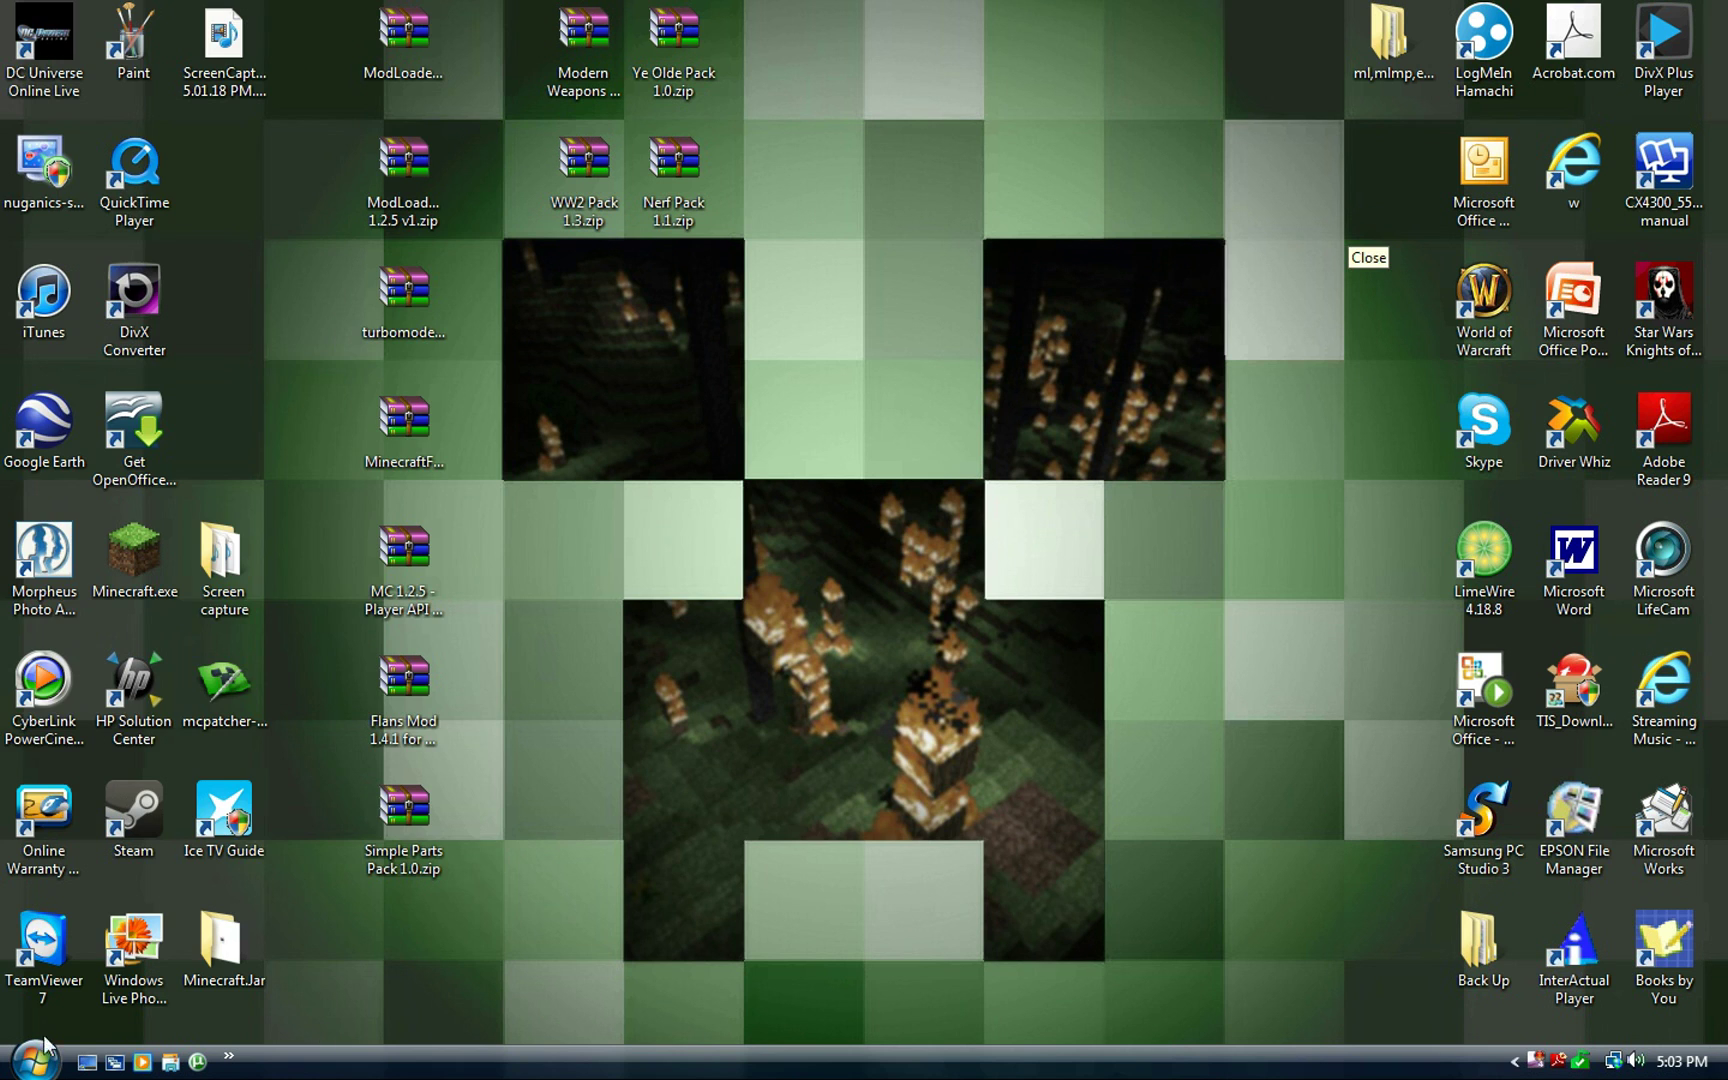
Search for %appdata% to open the Roaming folder and go to the bin folder inside .minecraft
left_click(42, 1050)
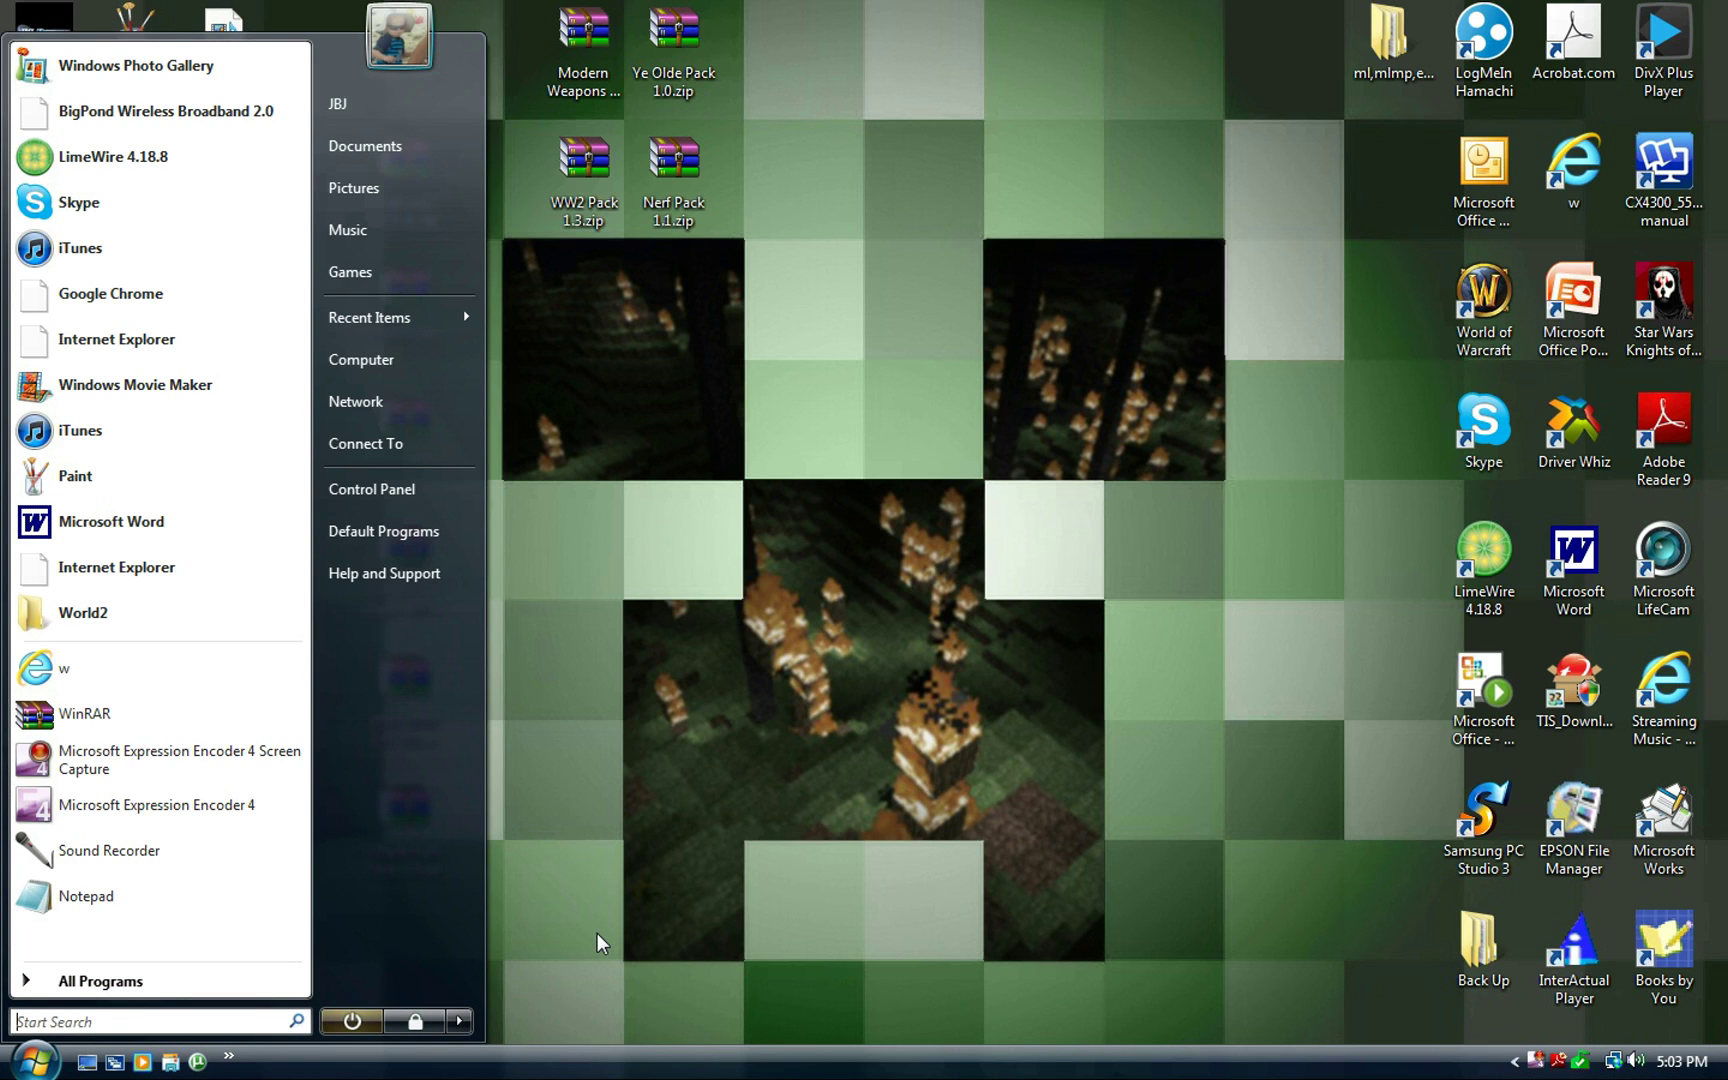
type("%")
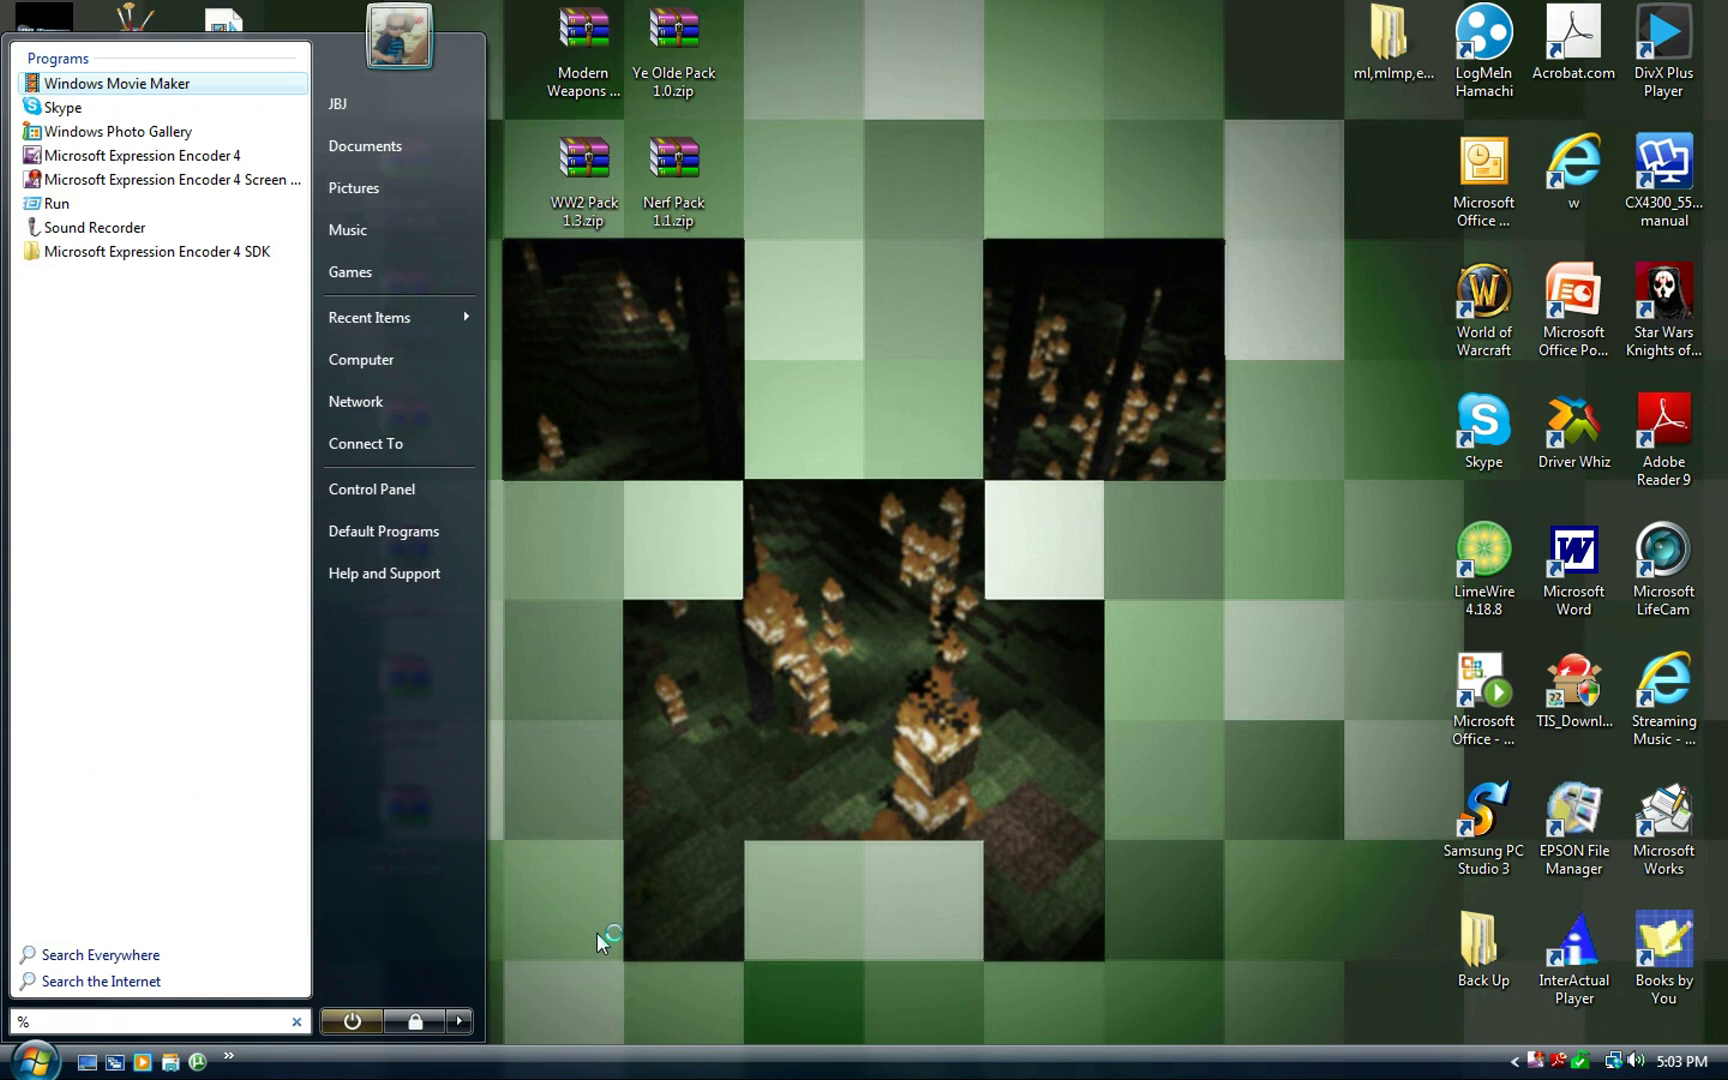
type("appdata%")
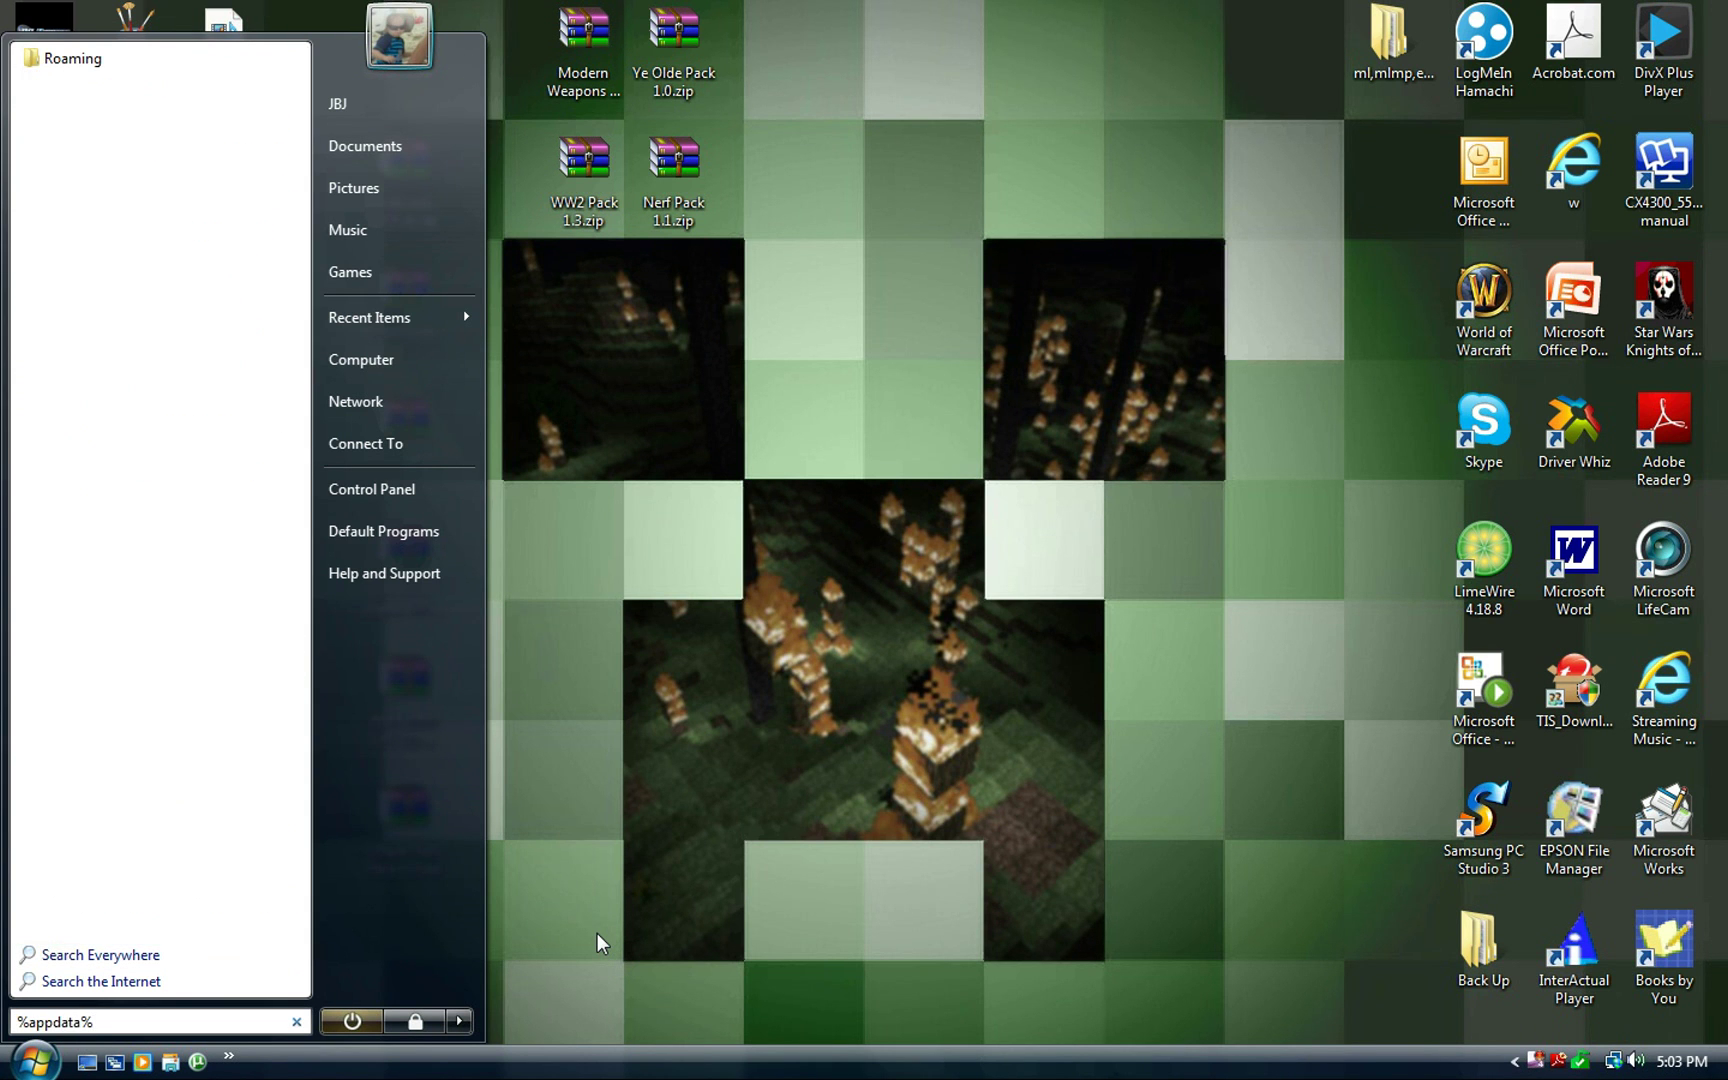
key("Return")
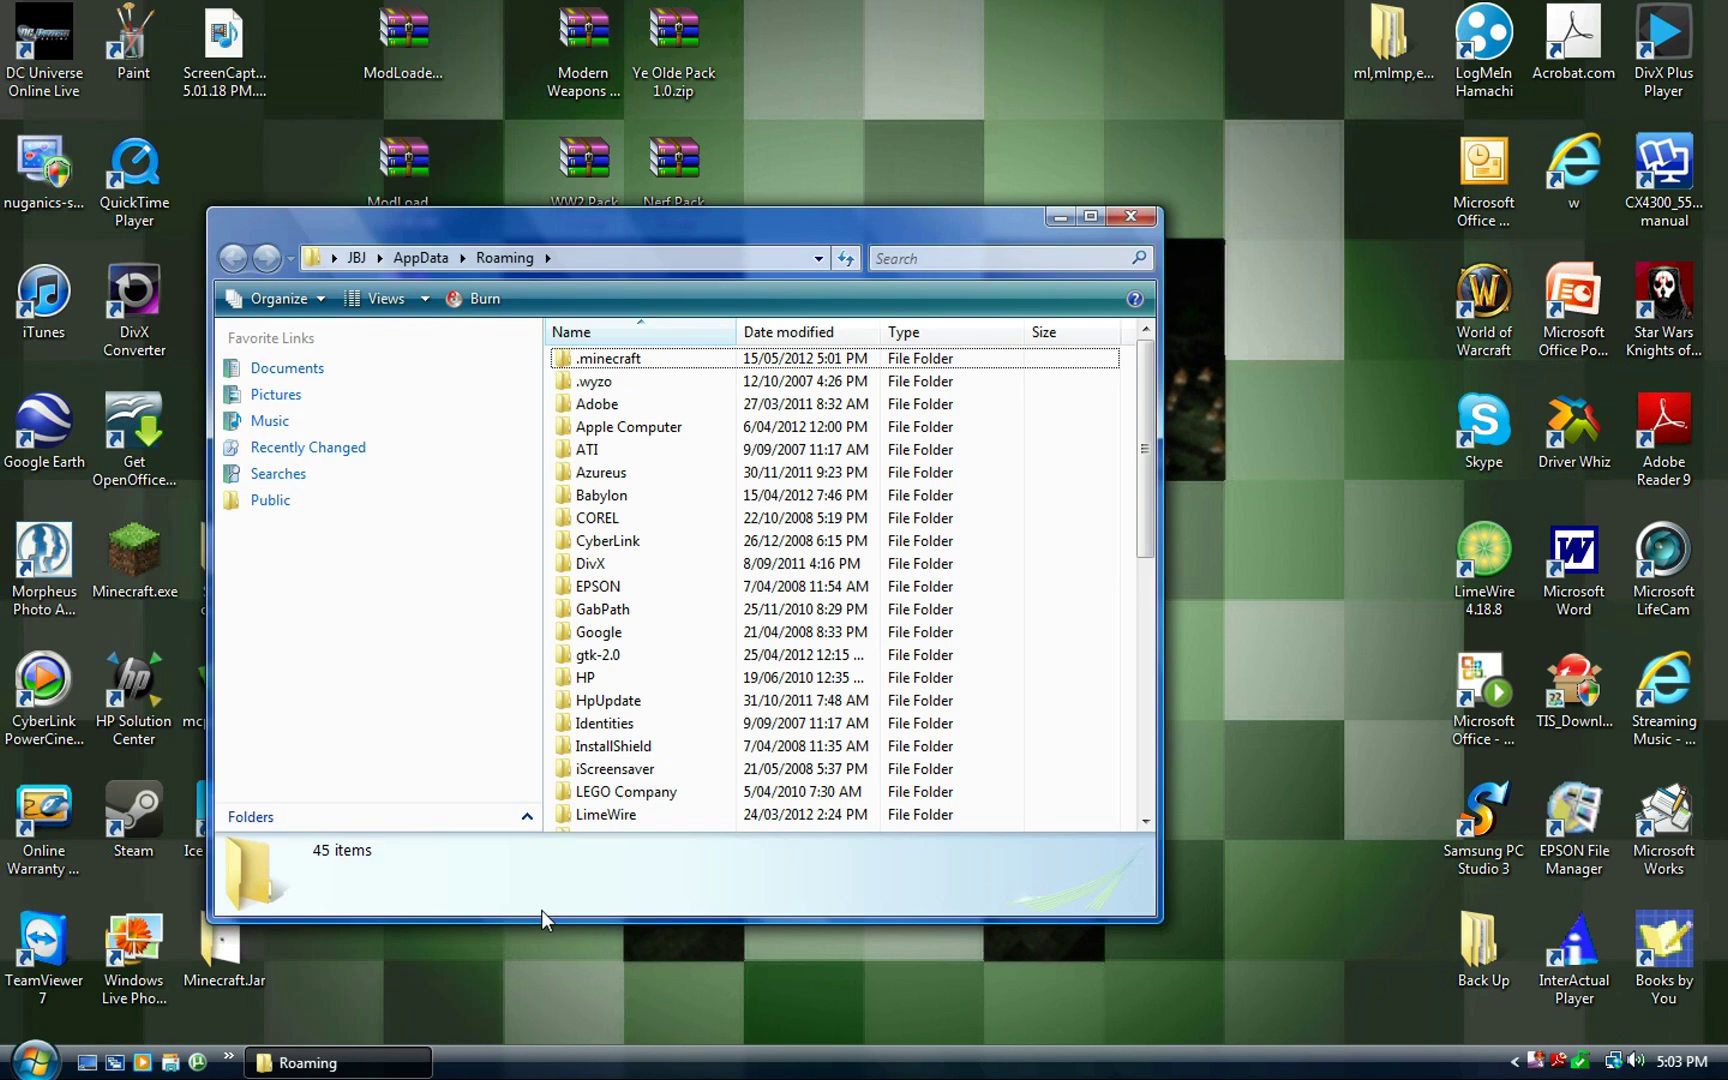
double_click(600, 360)
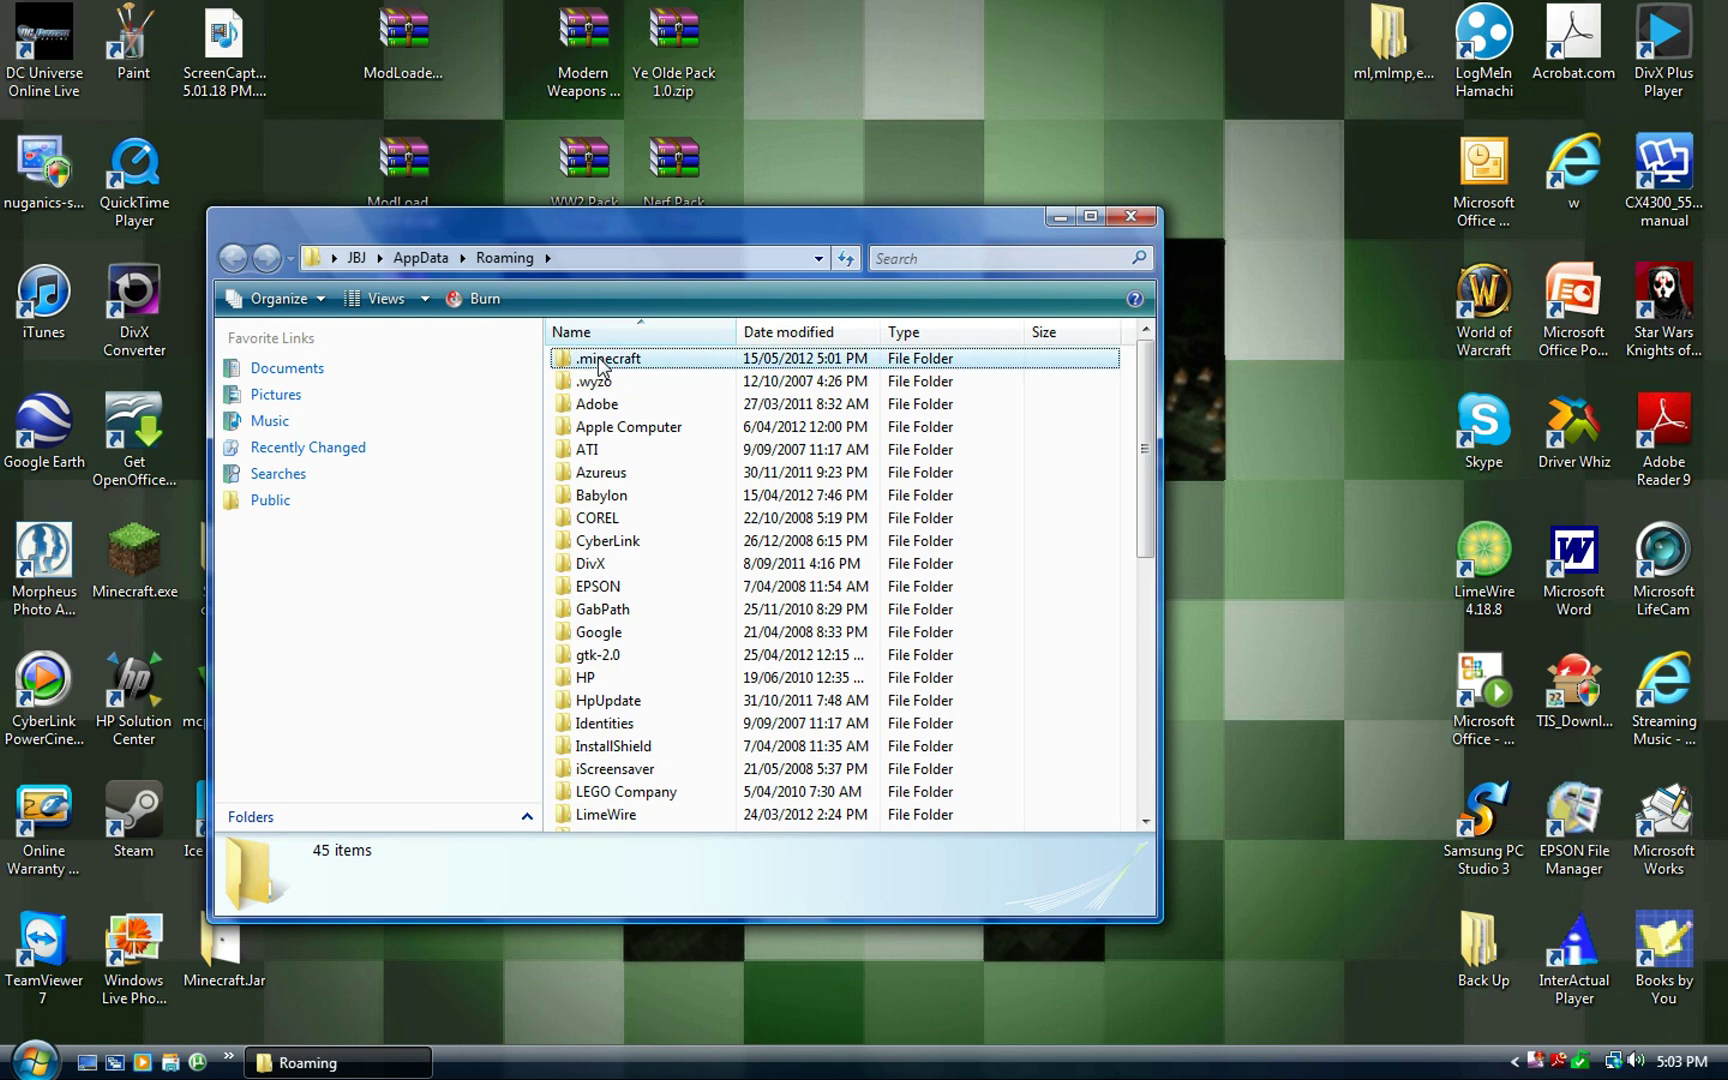
double_click(590, 359)
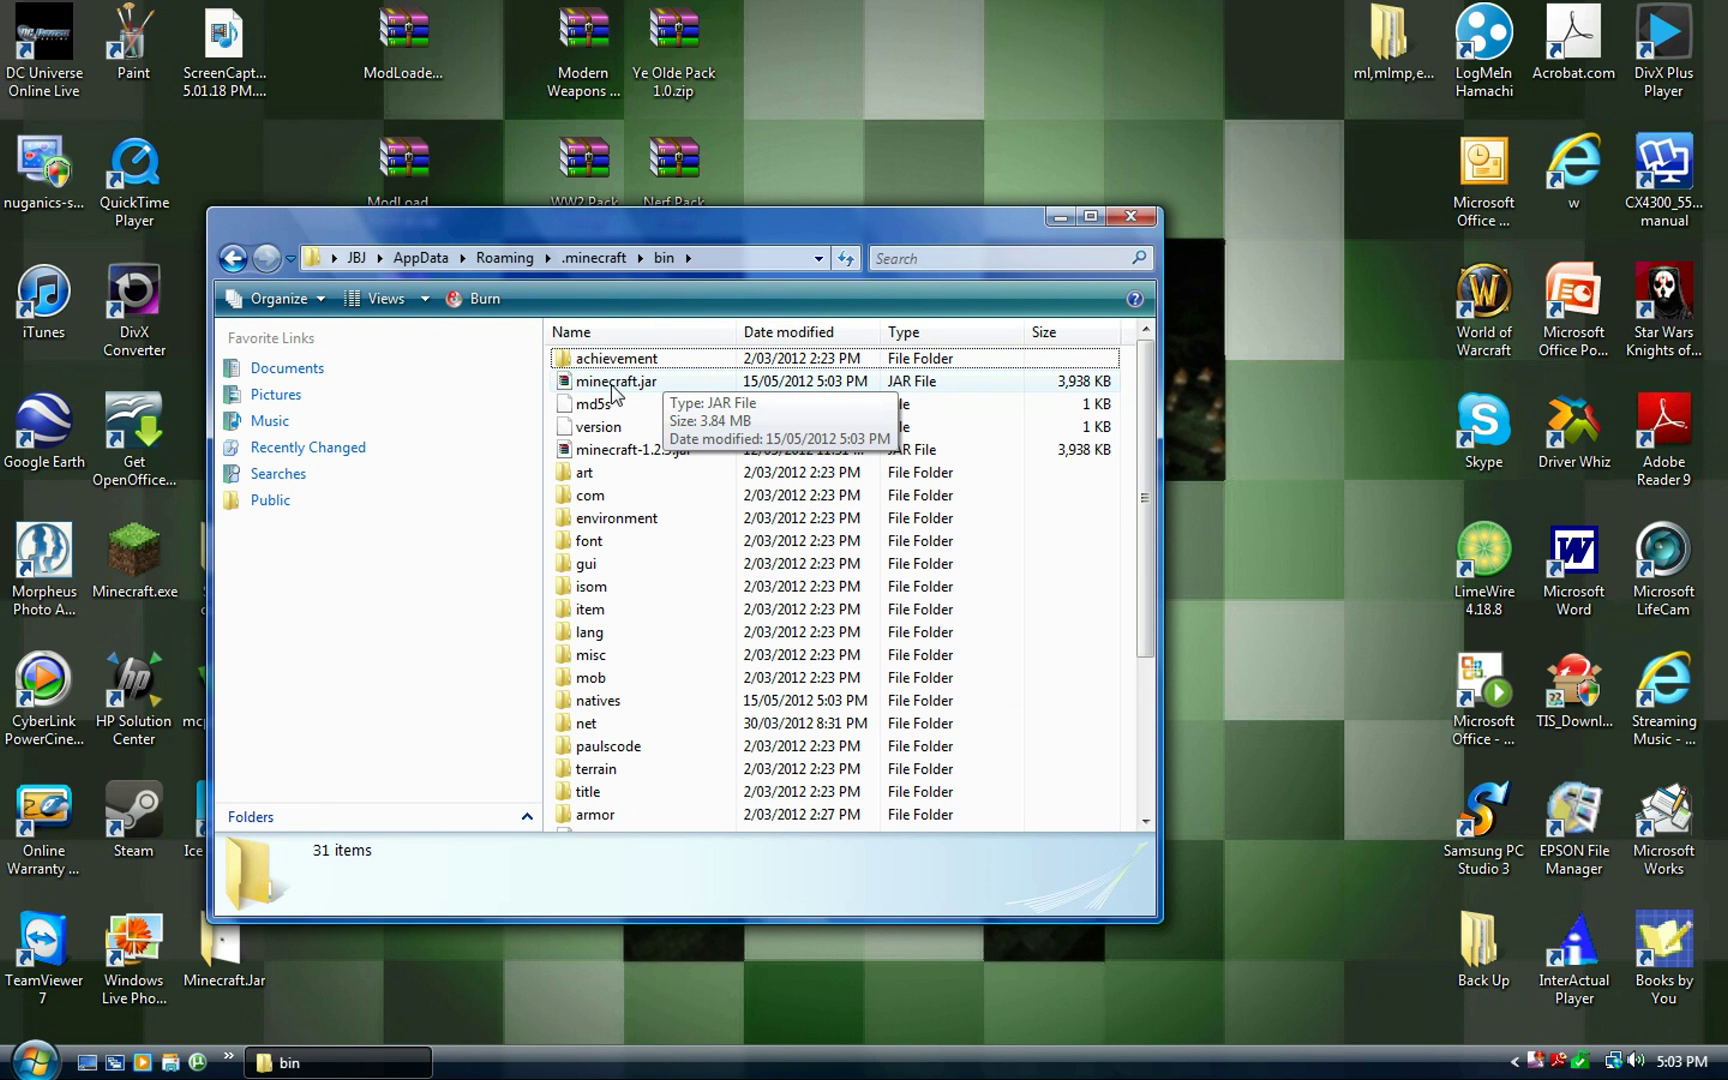
Open minecraft.jar with WinRAR archiver, dismiss the licence reminder, and minimize the archive and bin folder windows
left_click(606, 383)
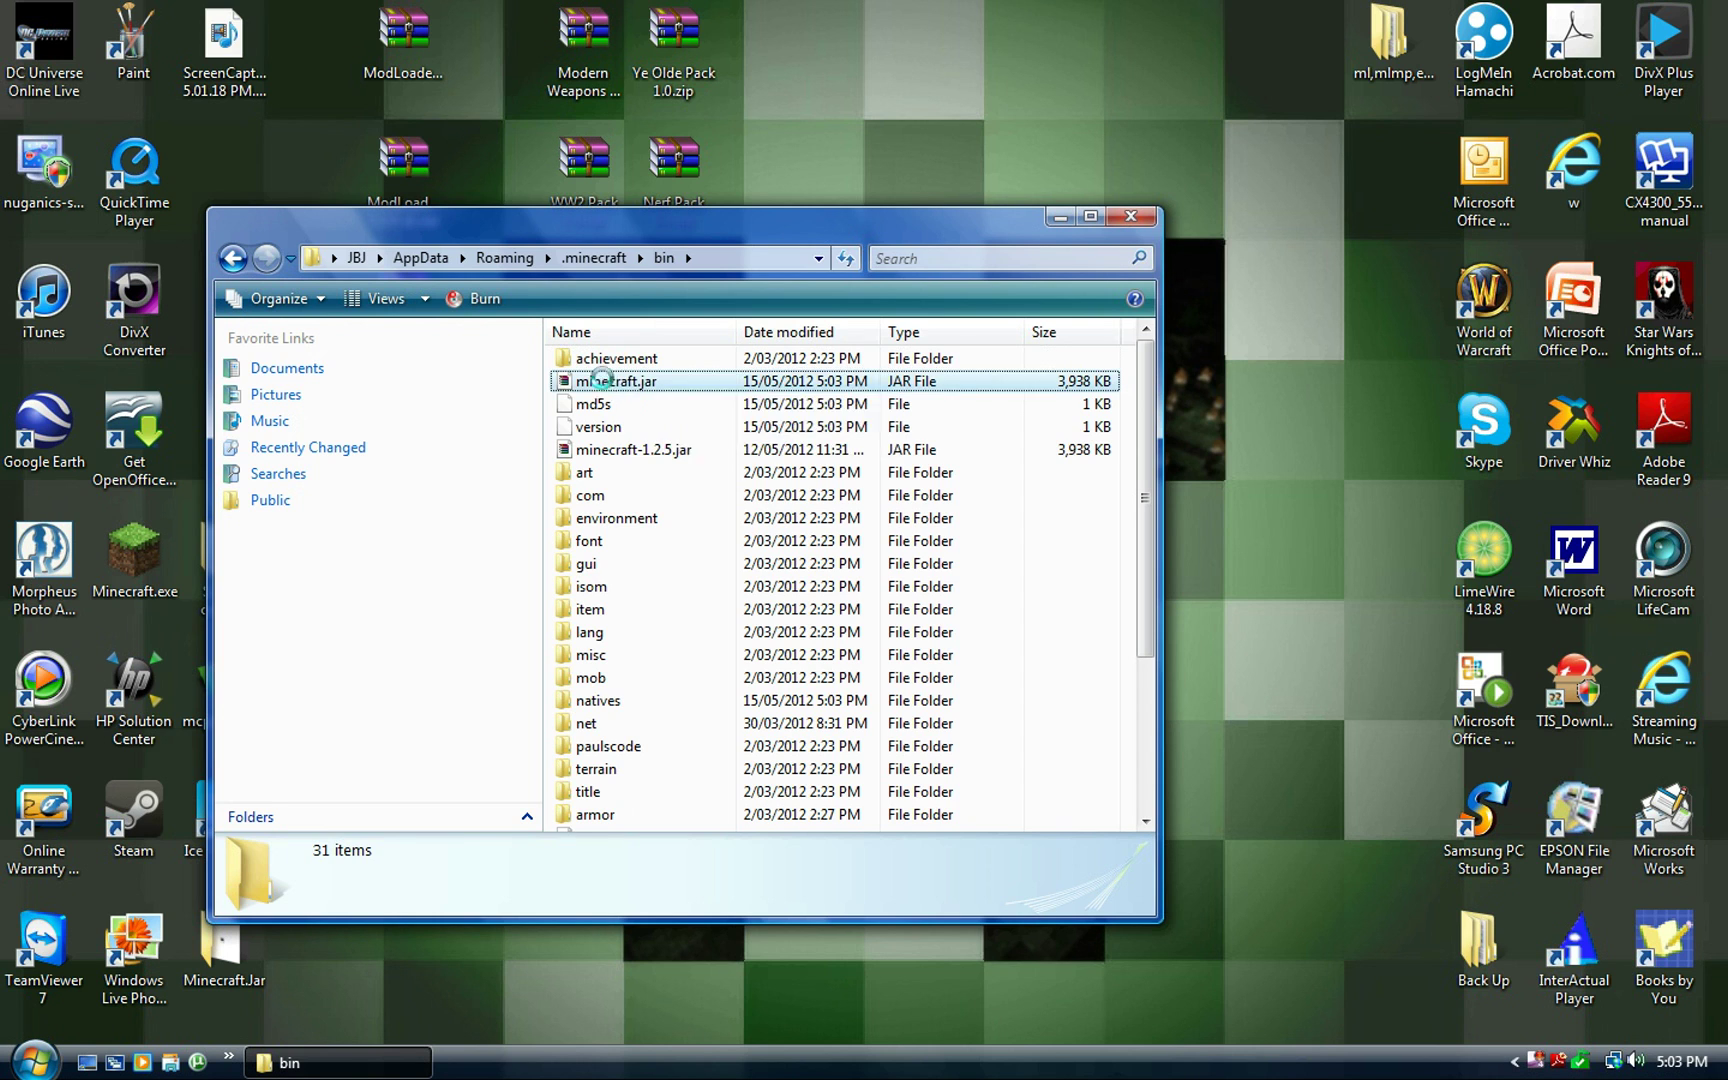
right_click(605, 381)
mouse_move(814, 450)
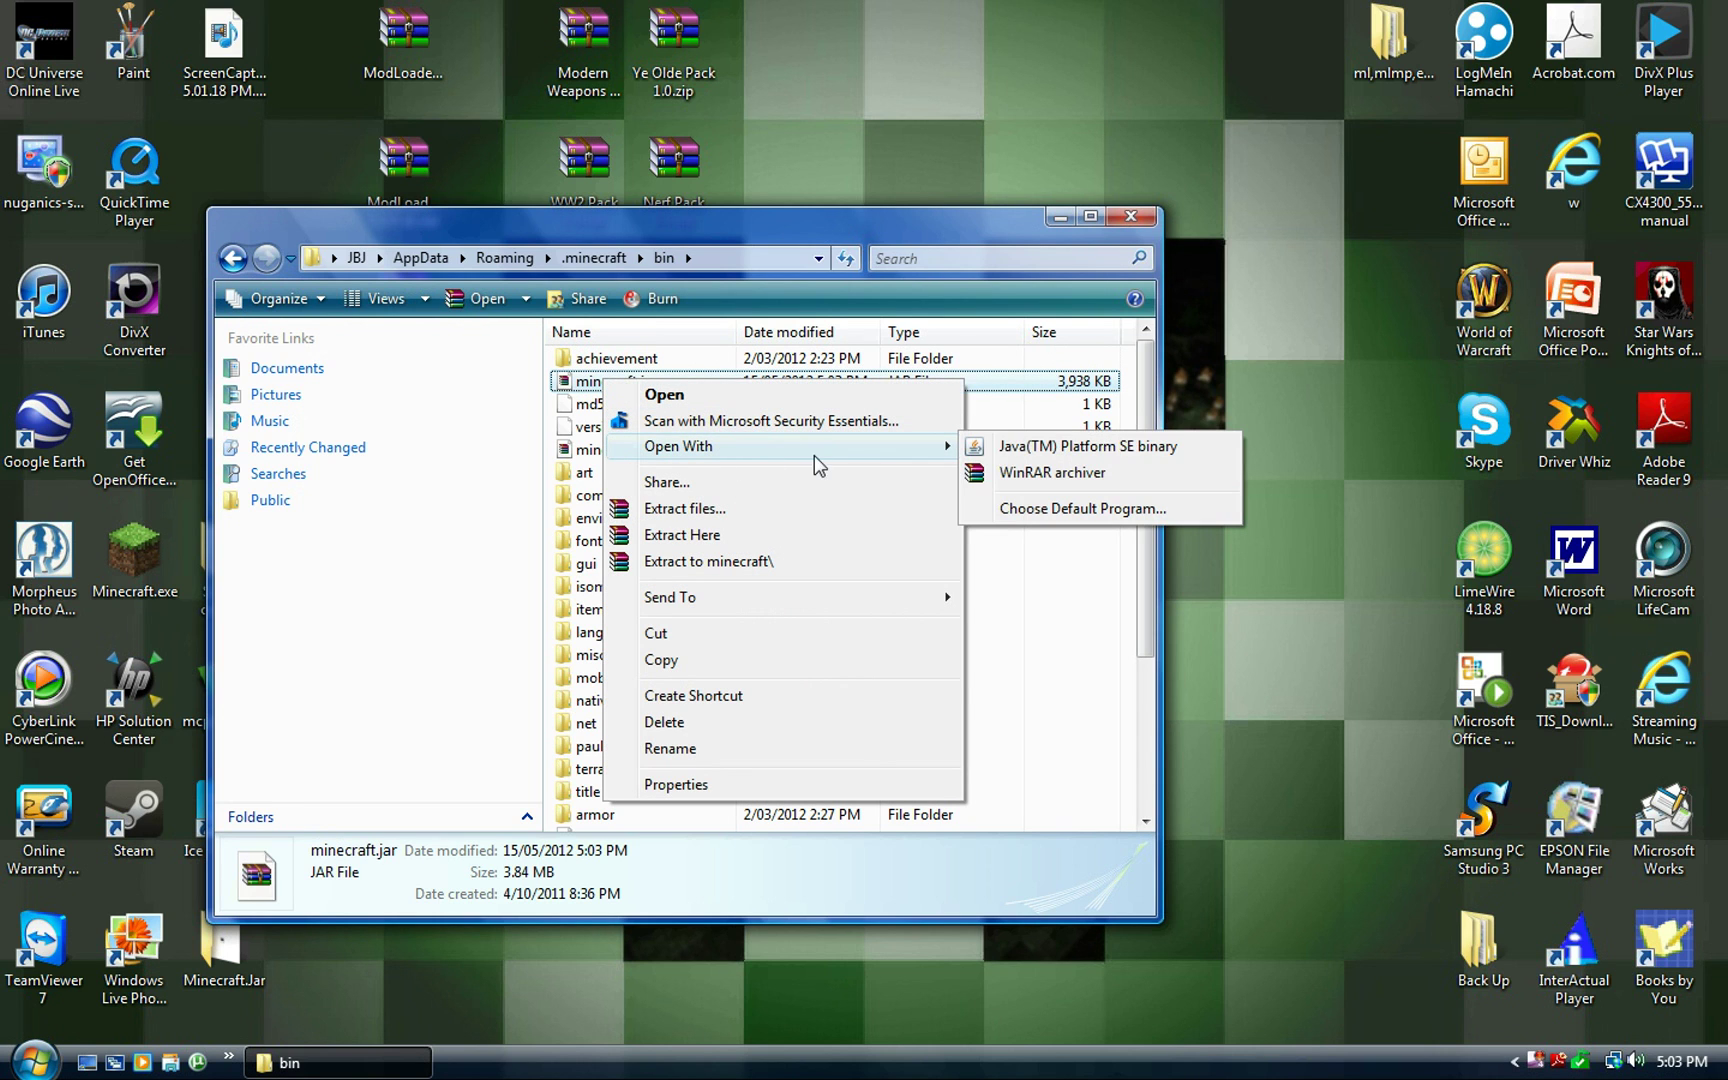
left_click(1102, 482)
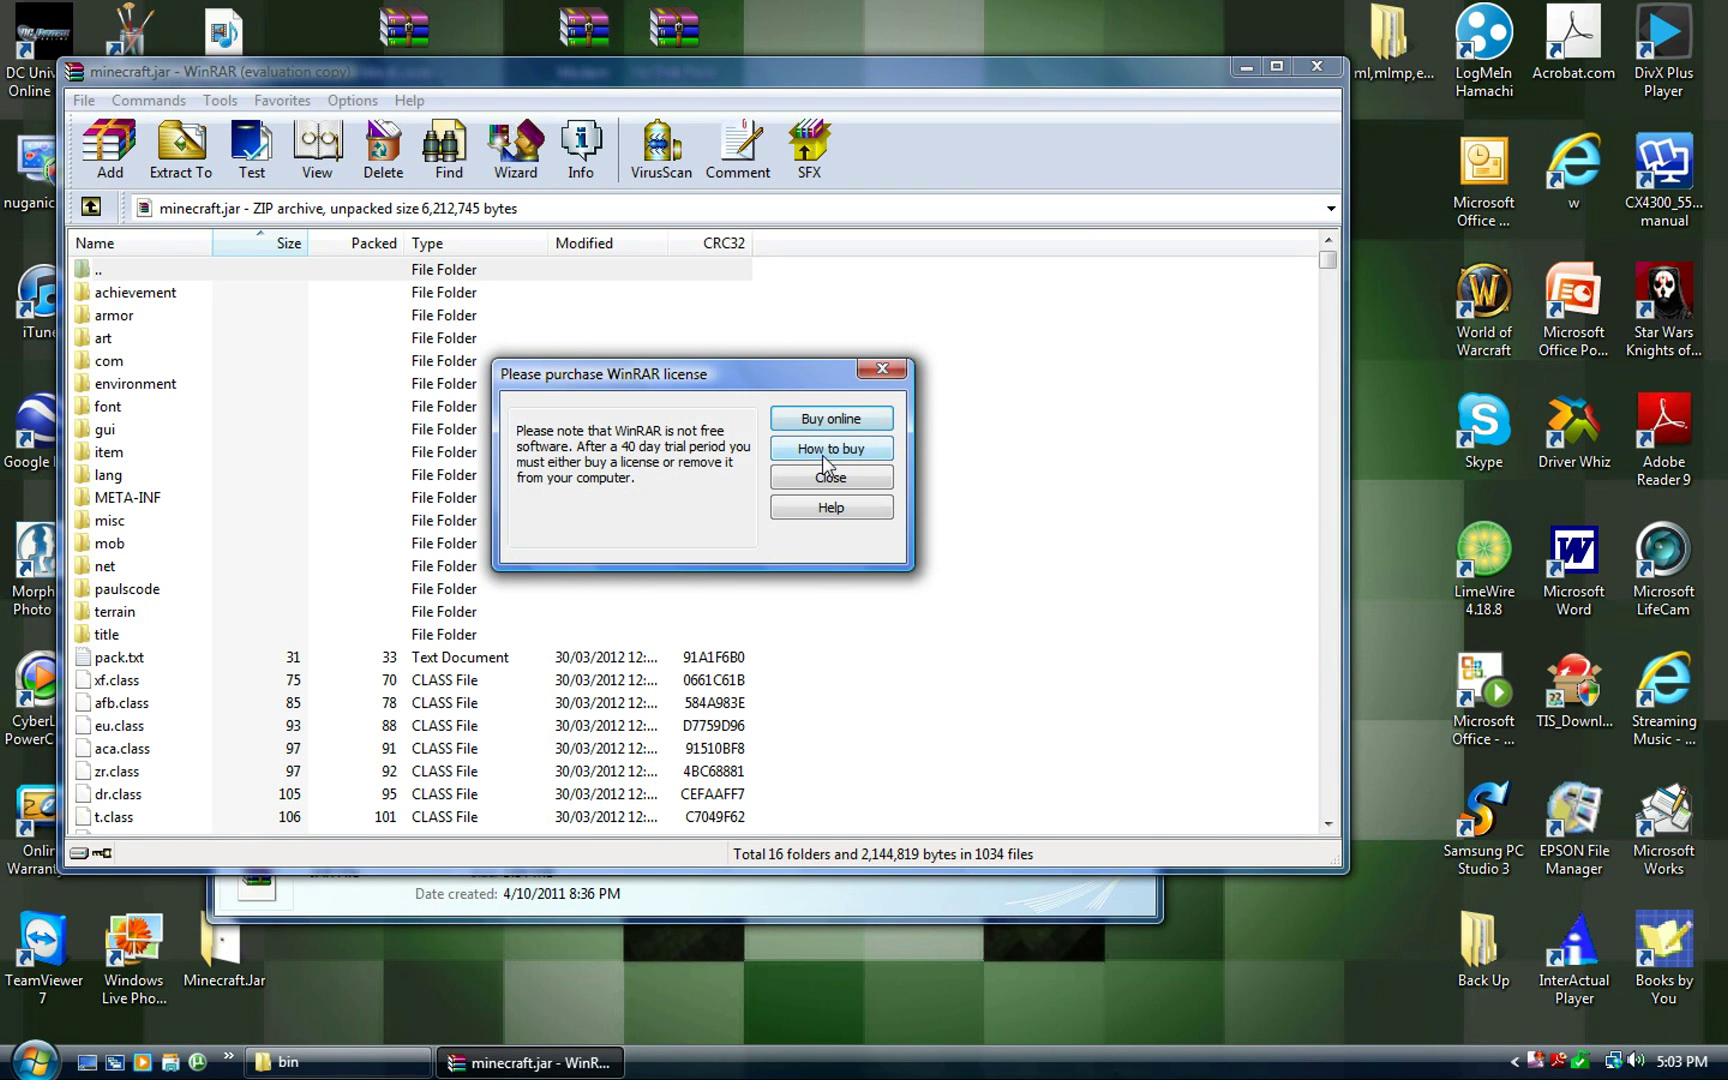
left_click(845, 484)
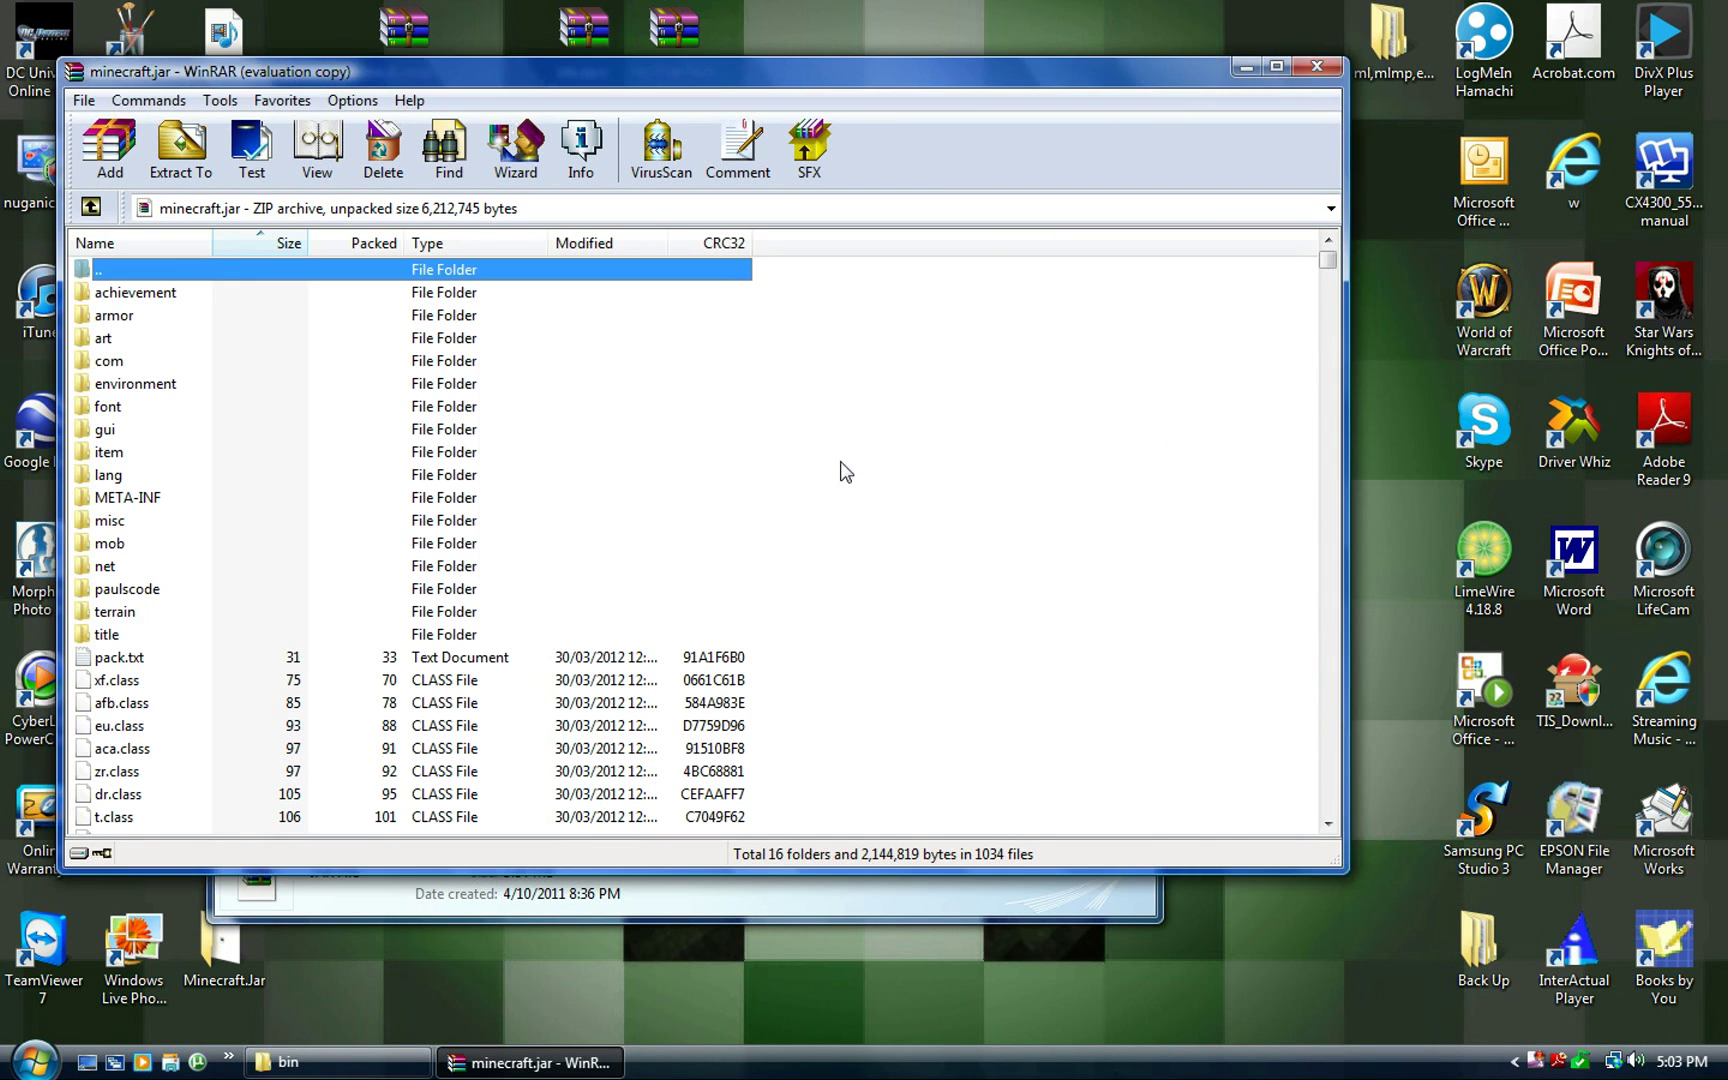
left_click(1240, 68)
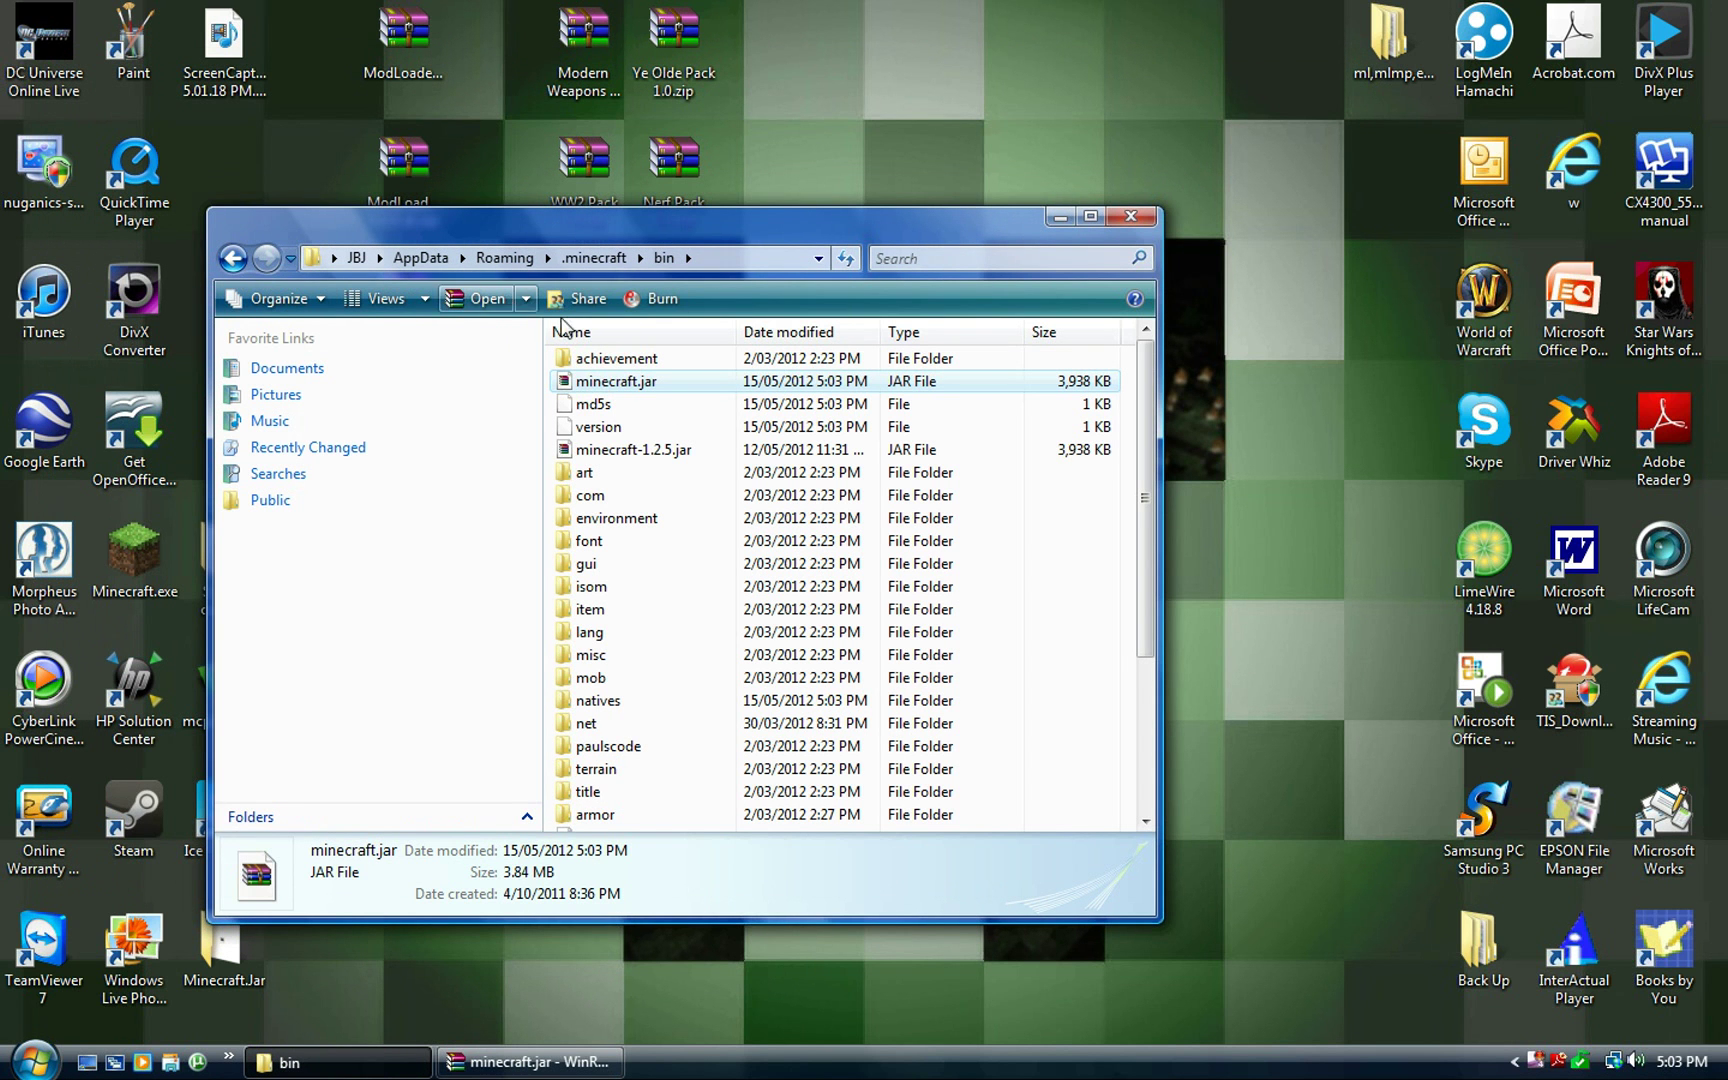
left_click(1057, 218)
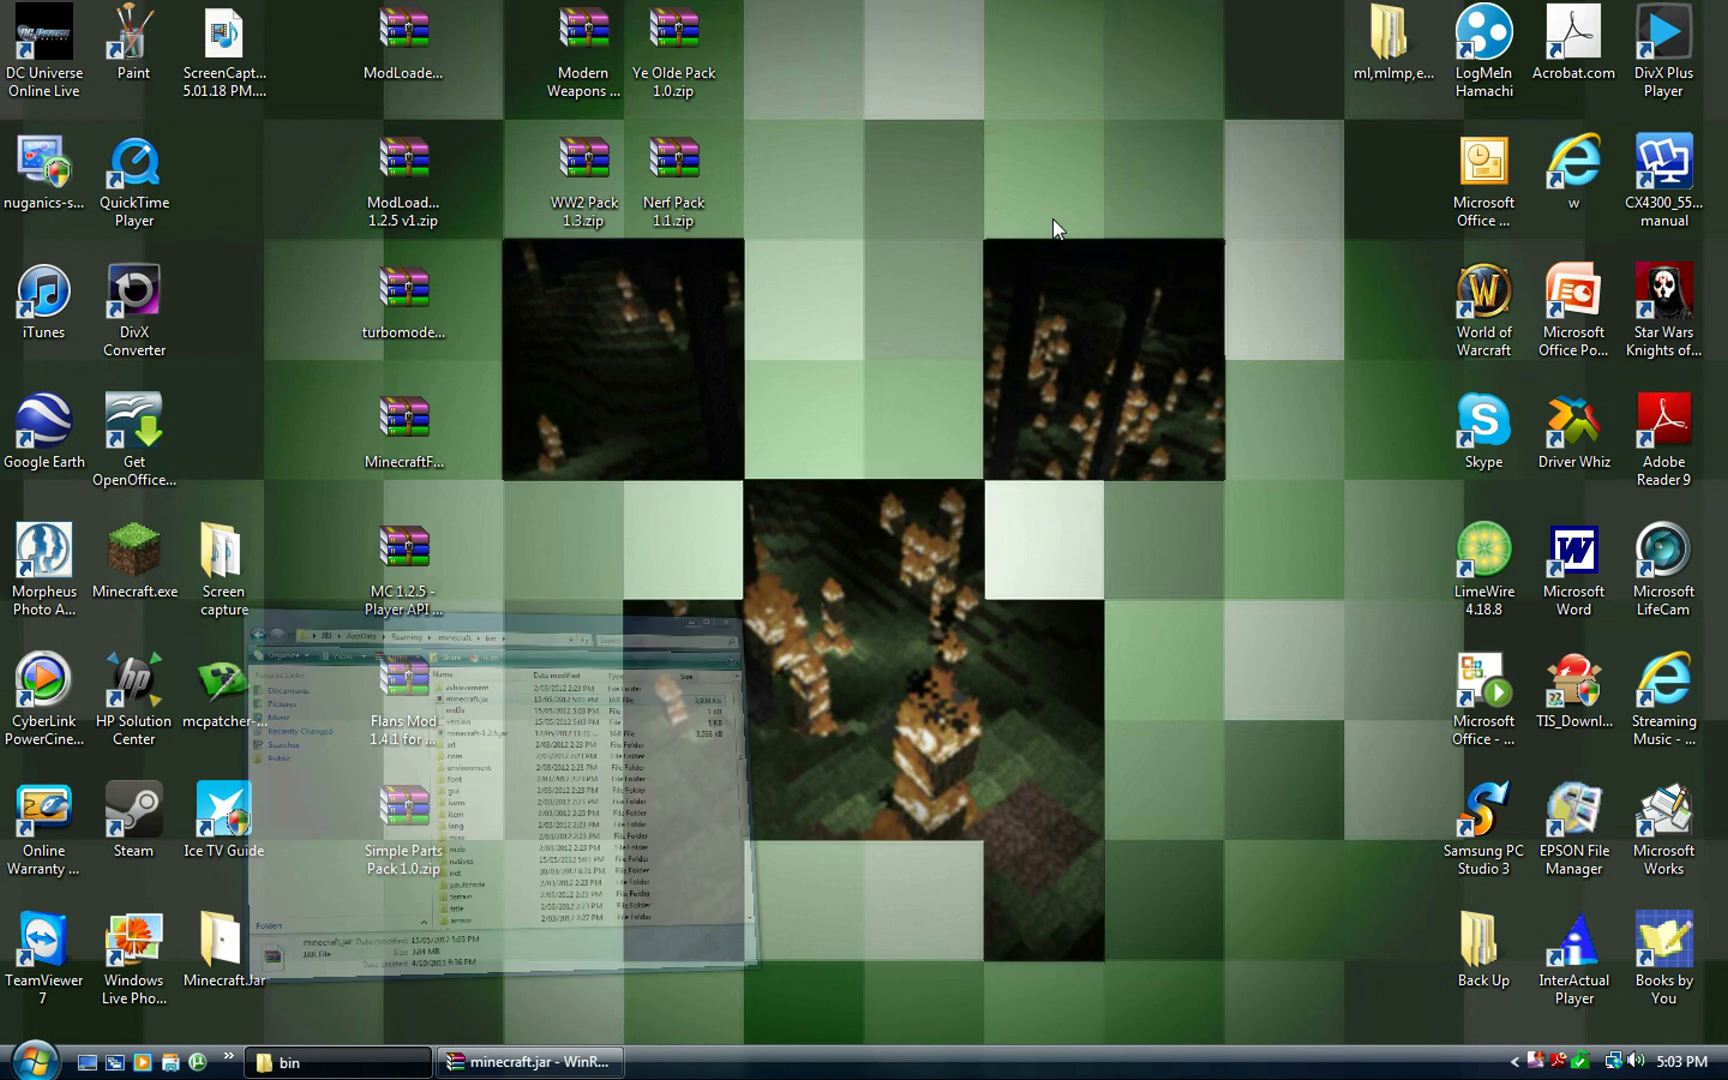
Delete the META-INF folder from the minecraft.jar archive and minimize the archive
left_click(560, 1062)
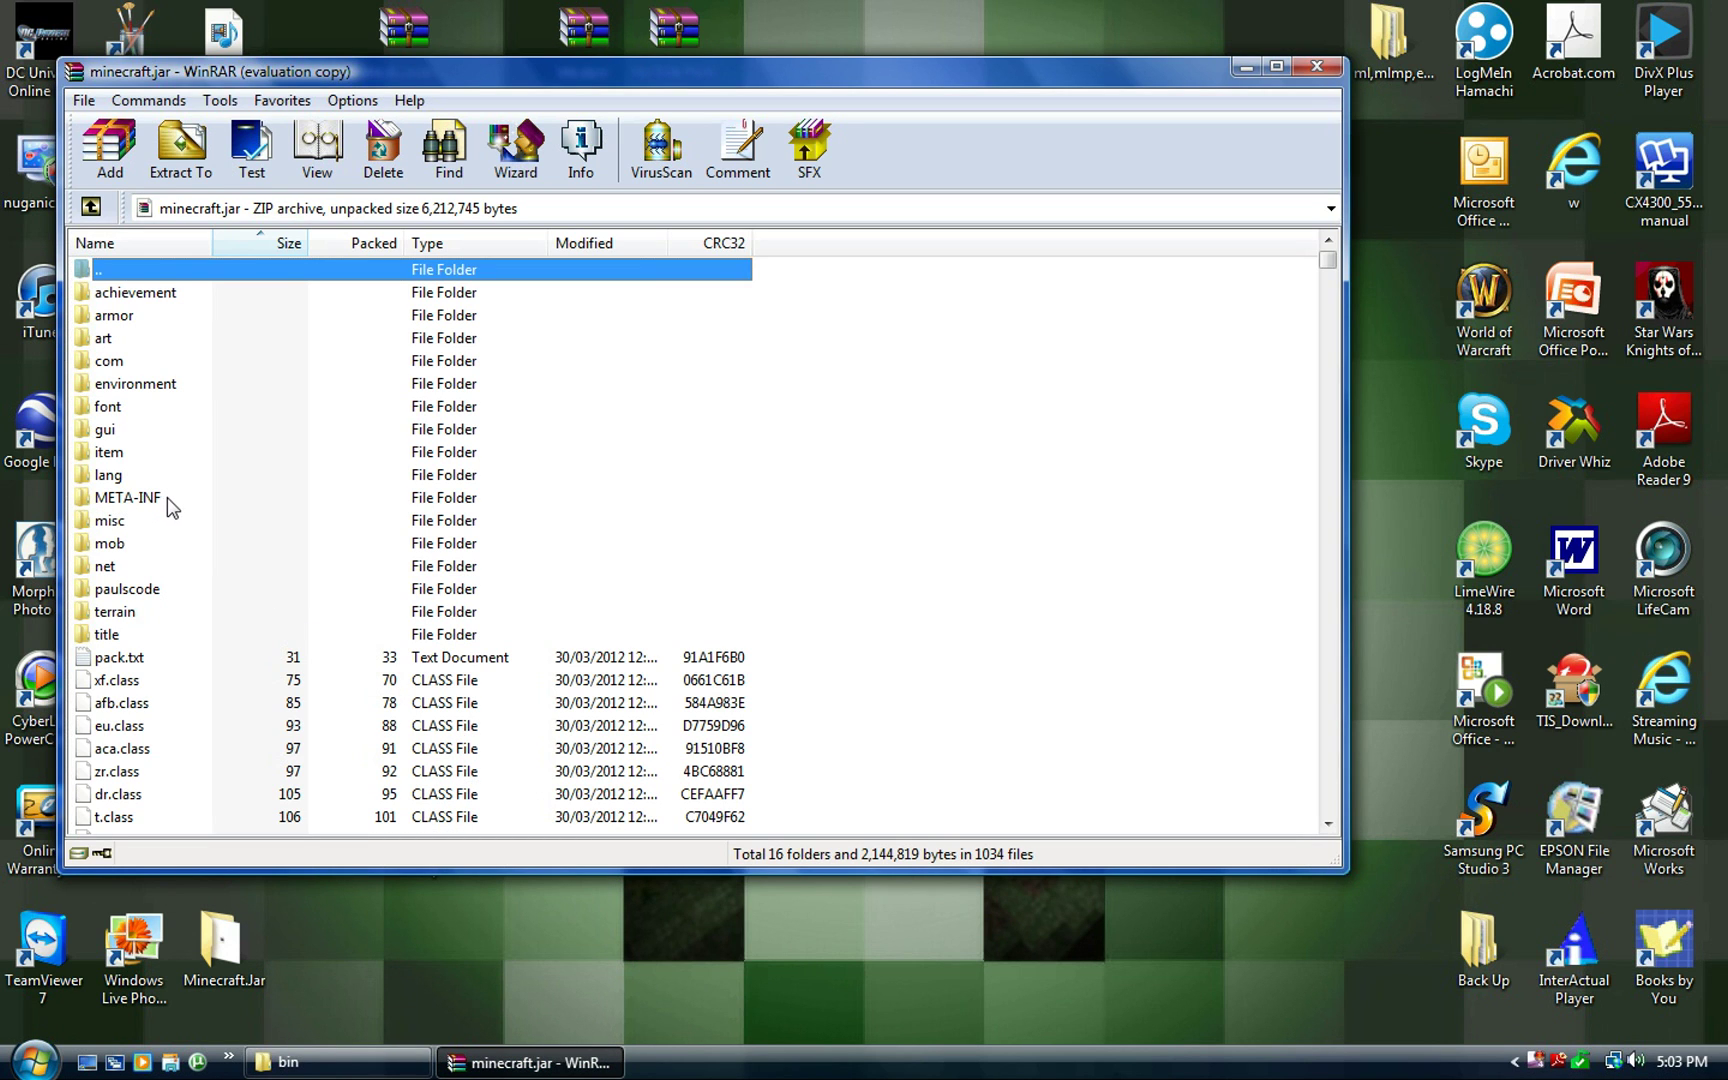
left_click(138, 505)
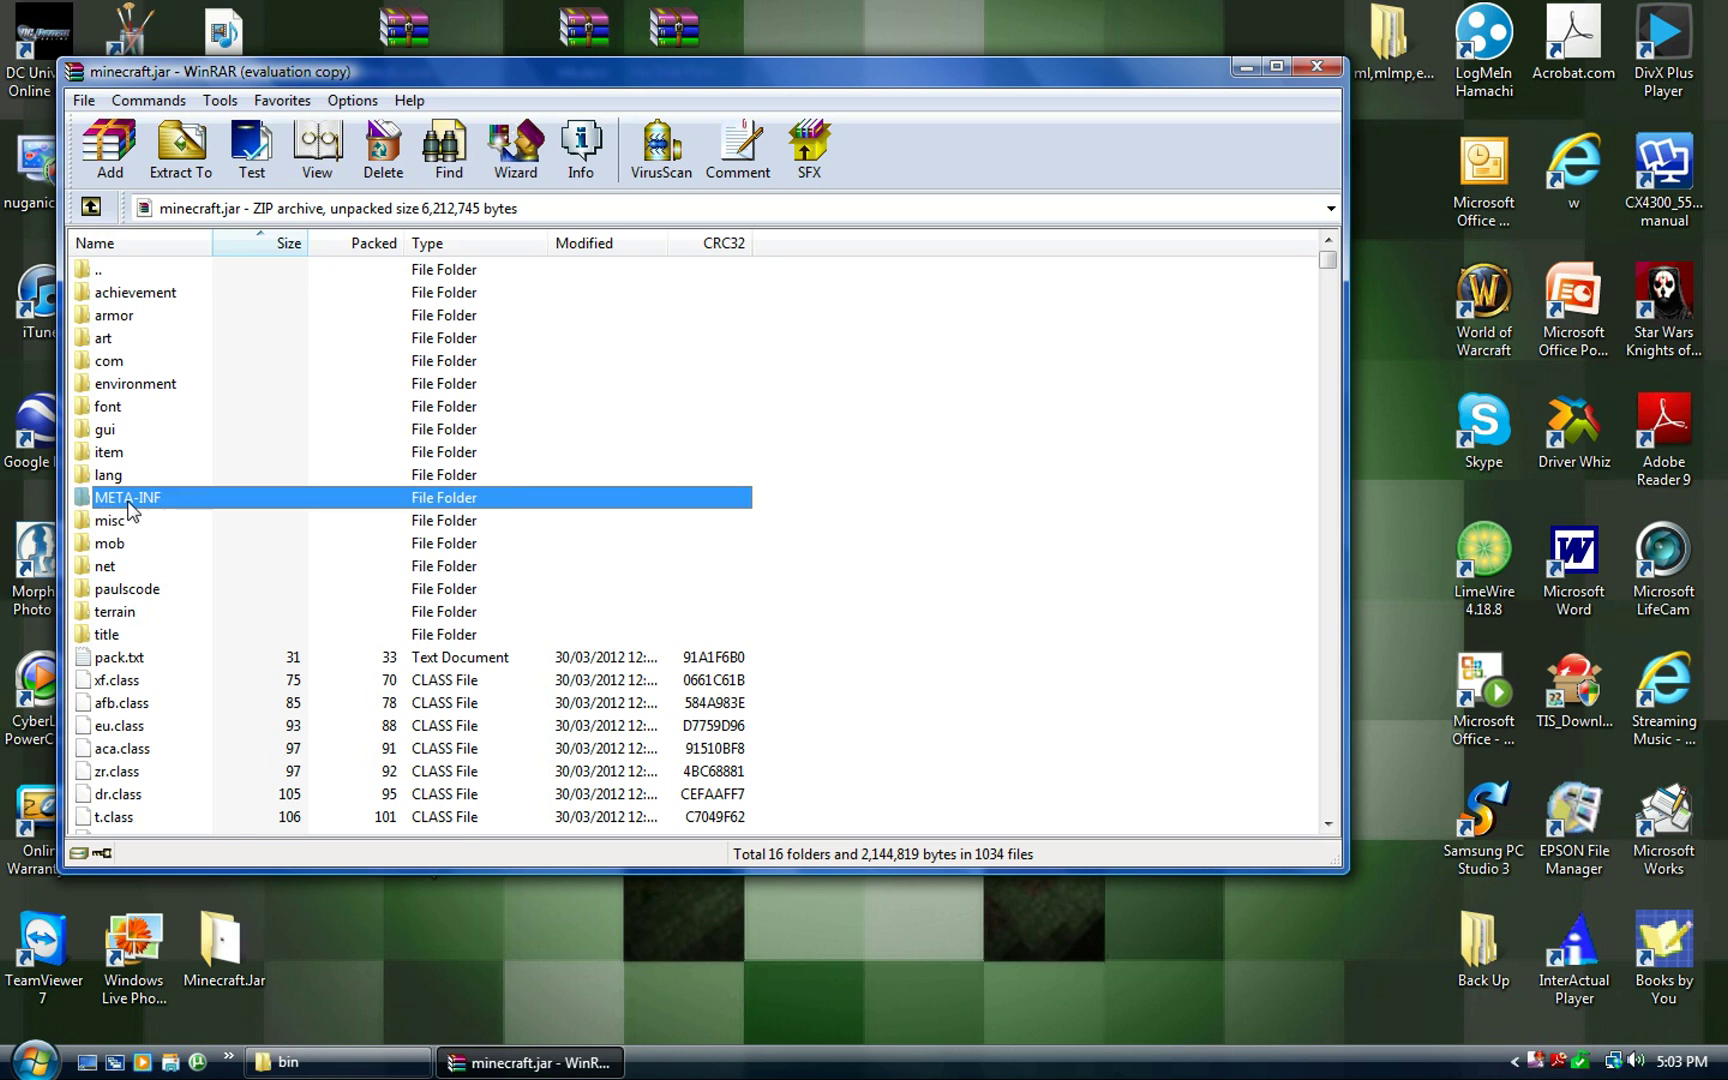
right_click(138, 505)
left_click(440, 658)
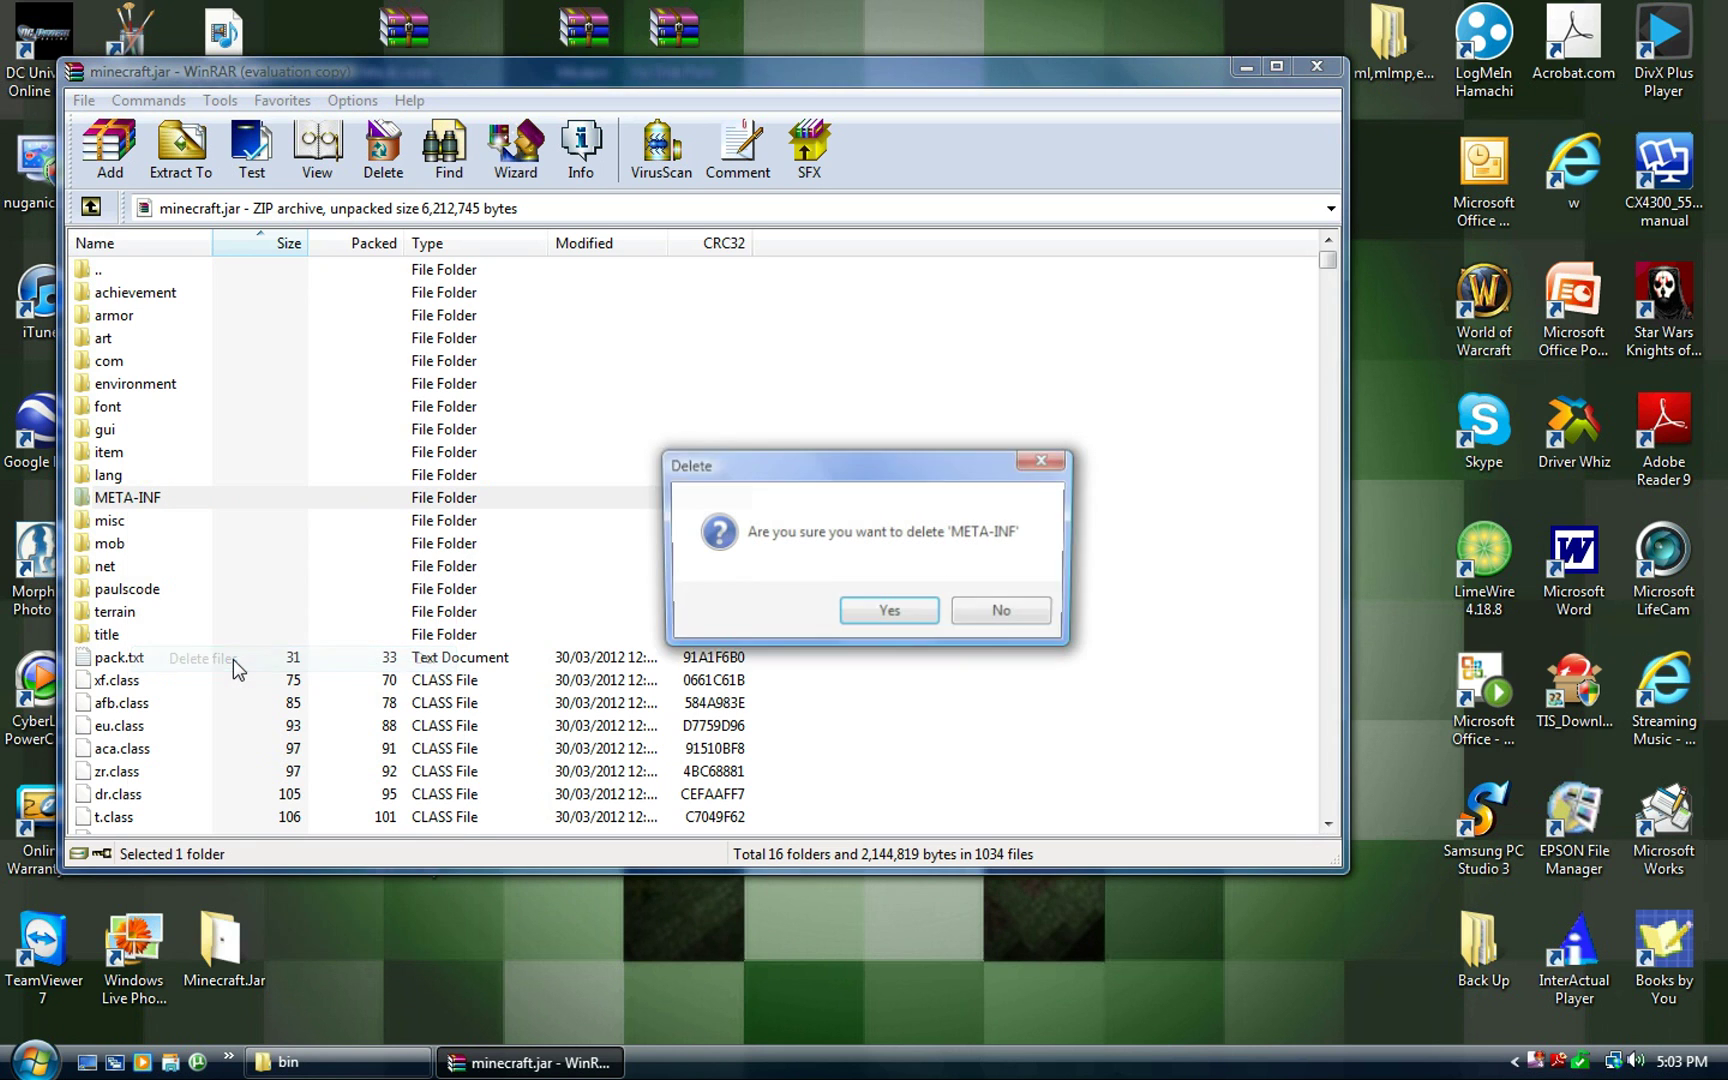
left_click(890, 613)
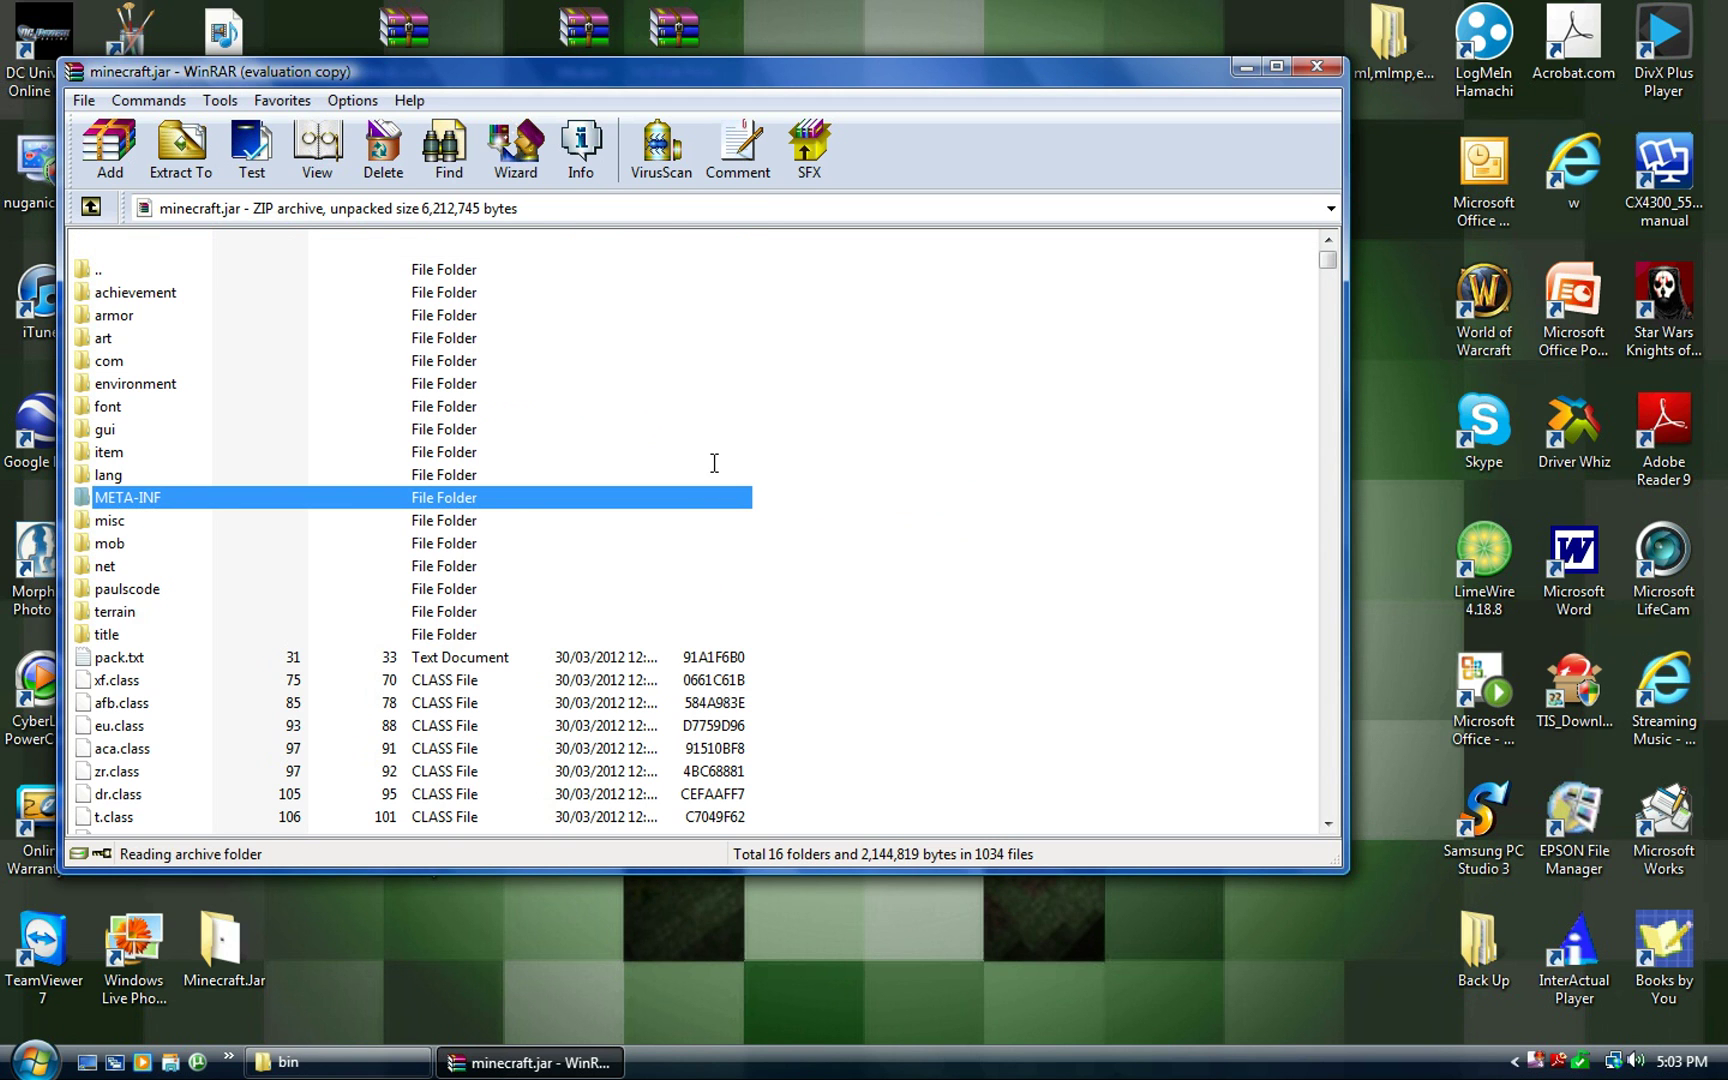
left_click(1245, 67)
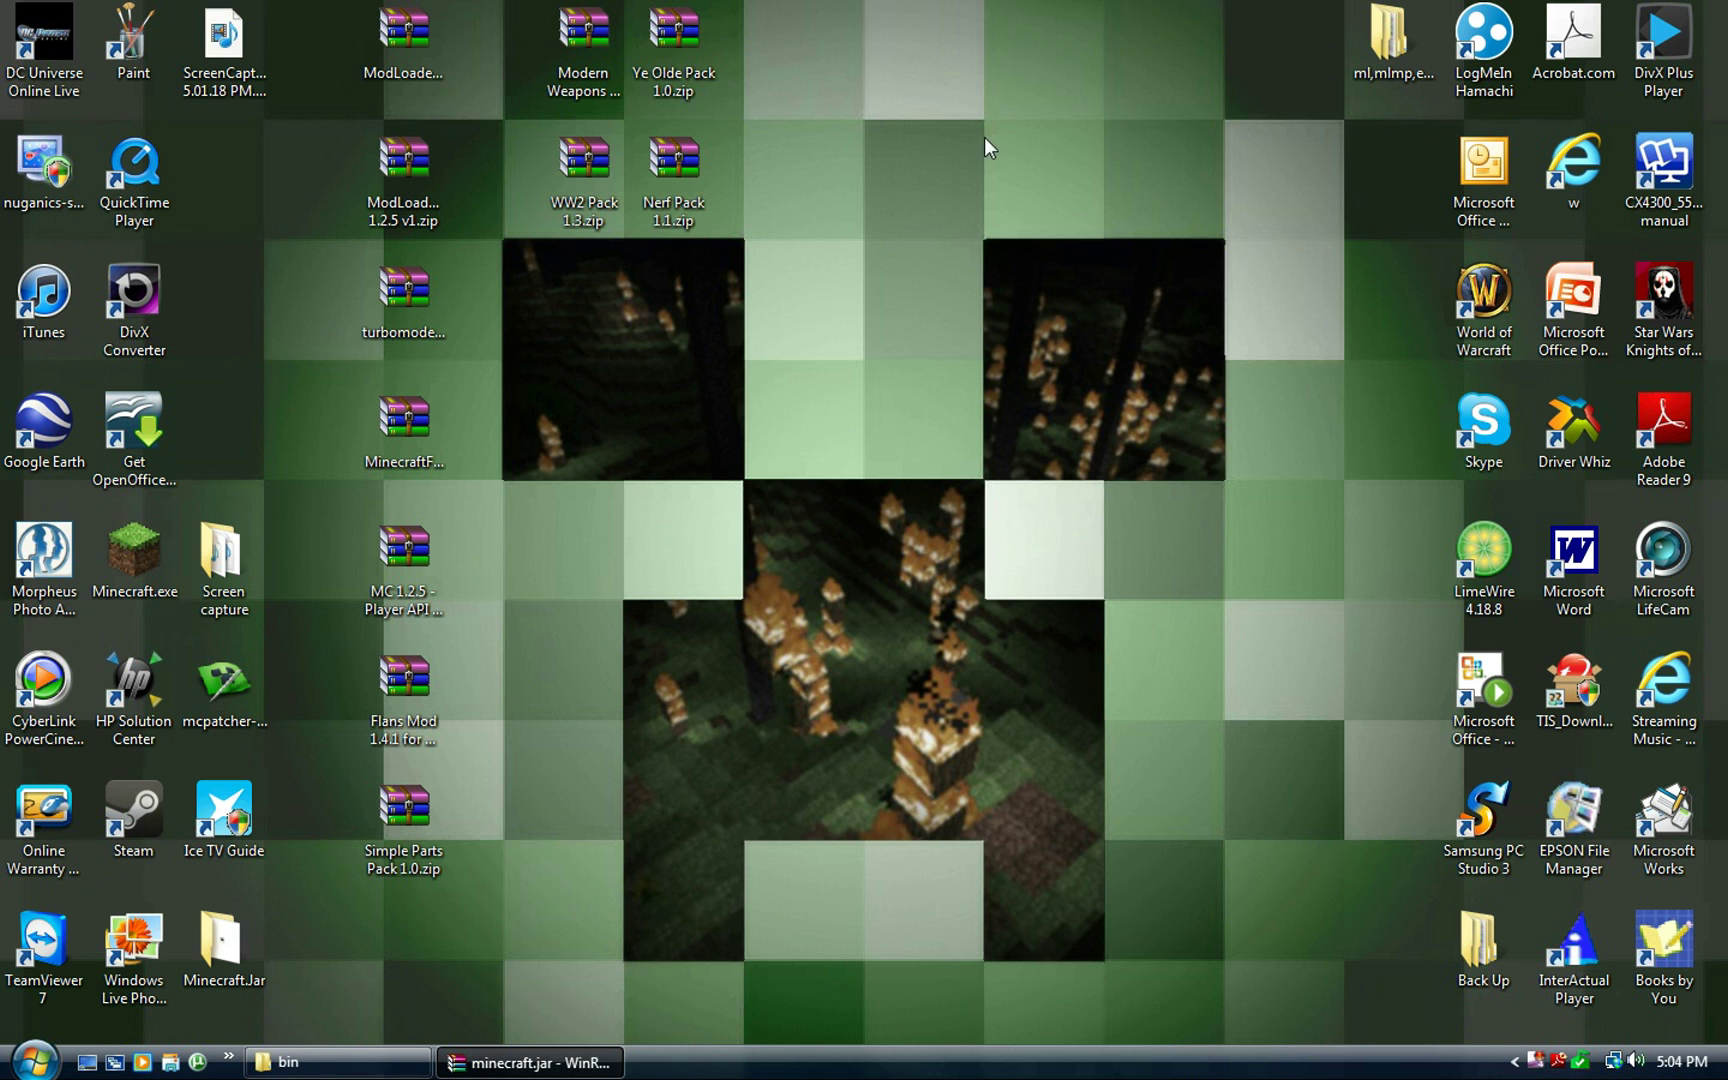
Add all files from ModLoader.zip to minecraft.jar with the default archive settings, and close ModLoader.zip
double_click(409, 53)
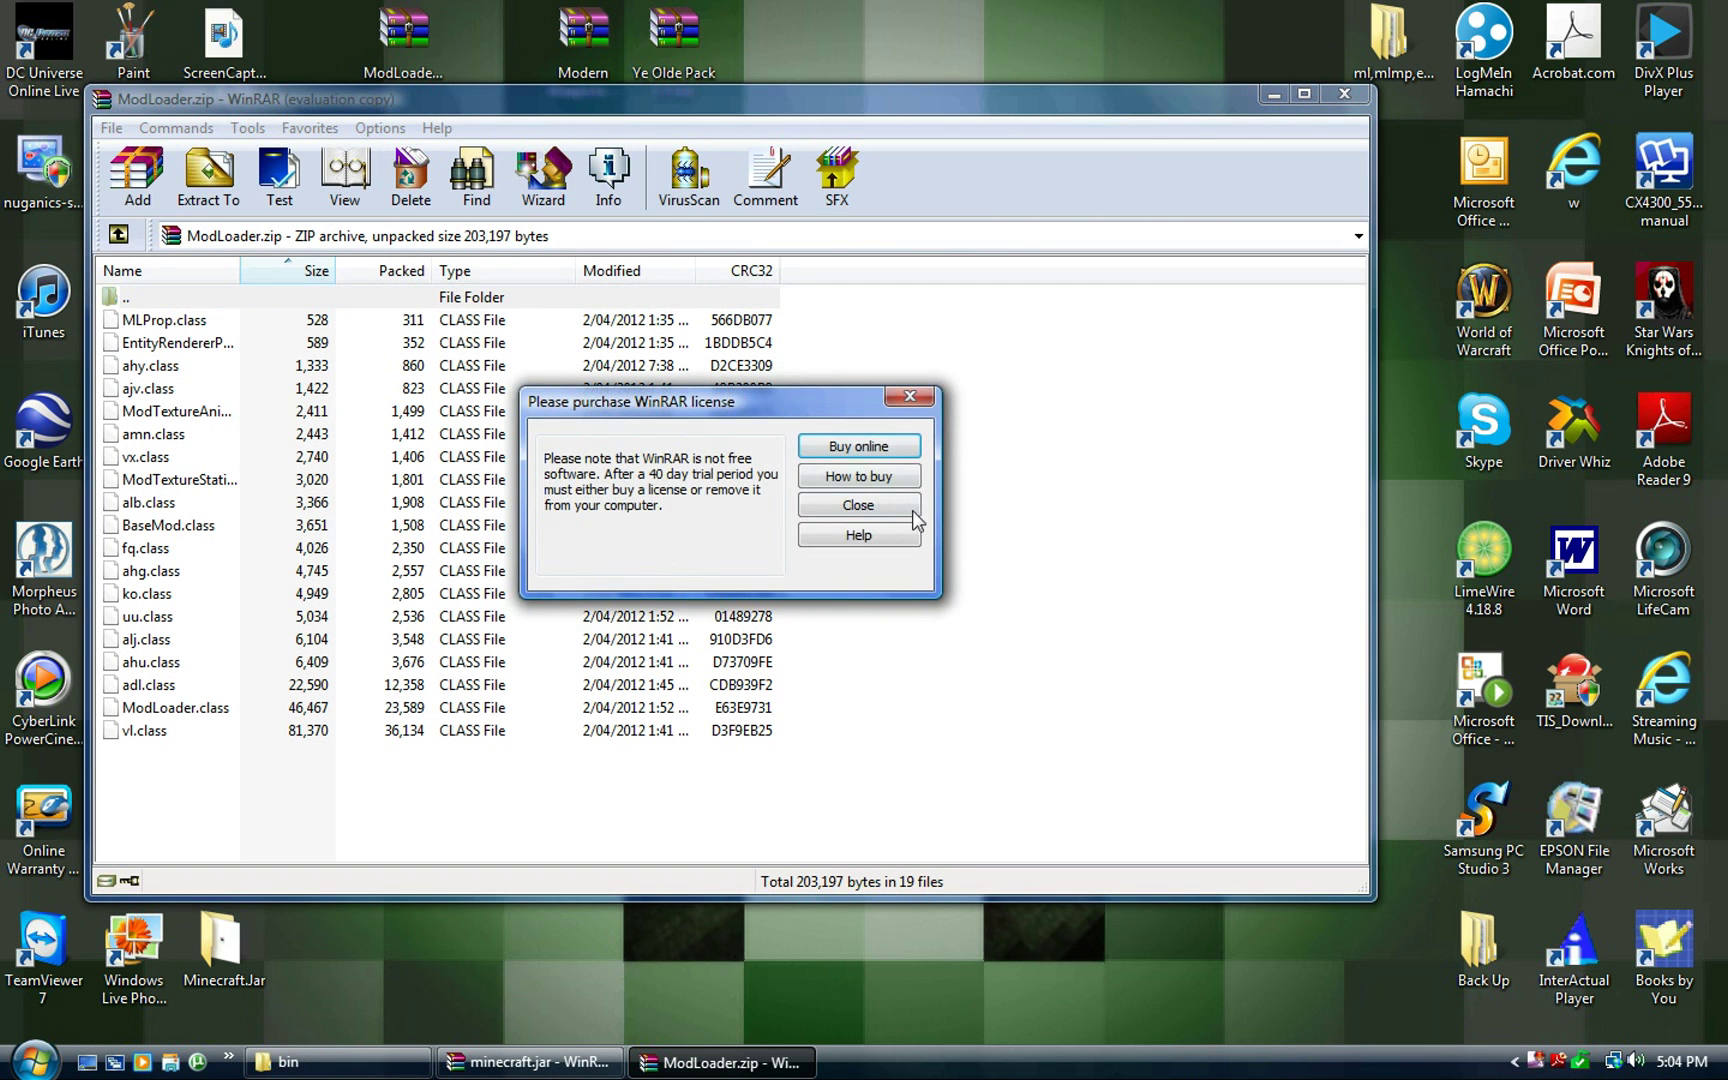
left_click(895, 506)
left_click_drag(312, 779, 486, 707)
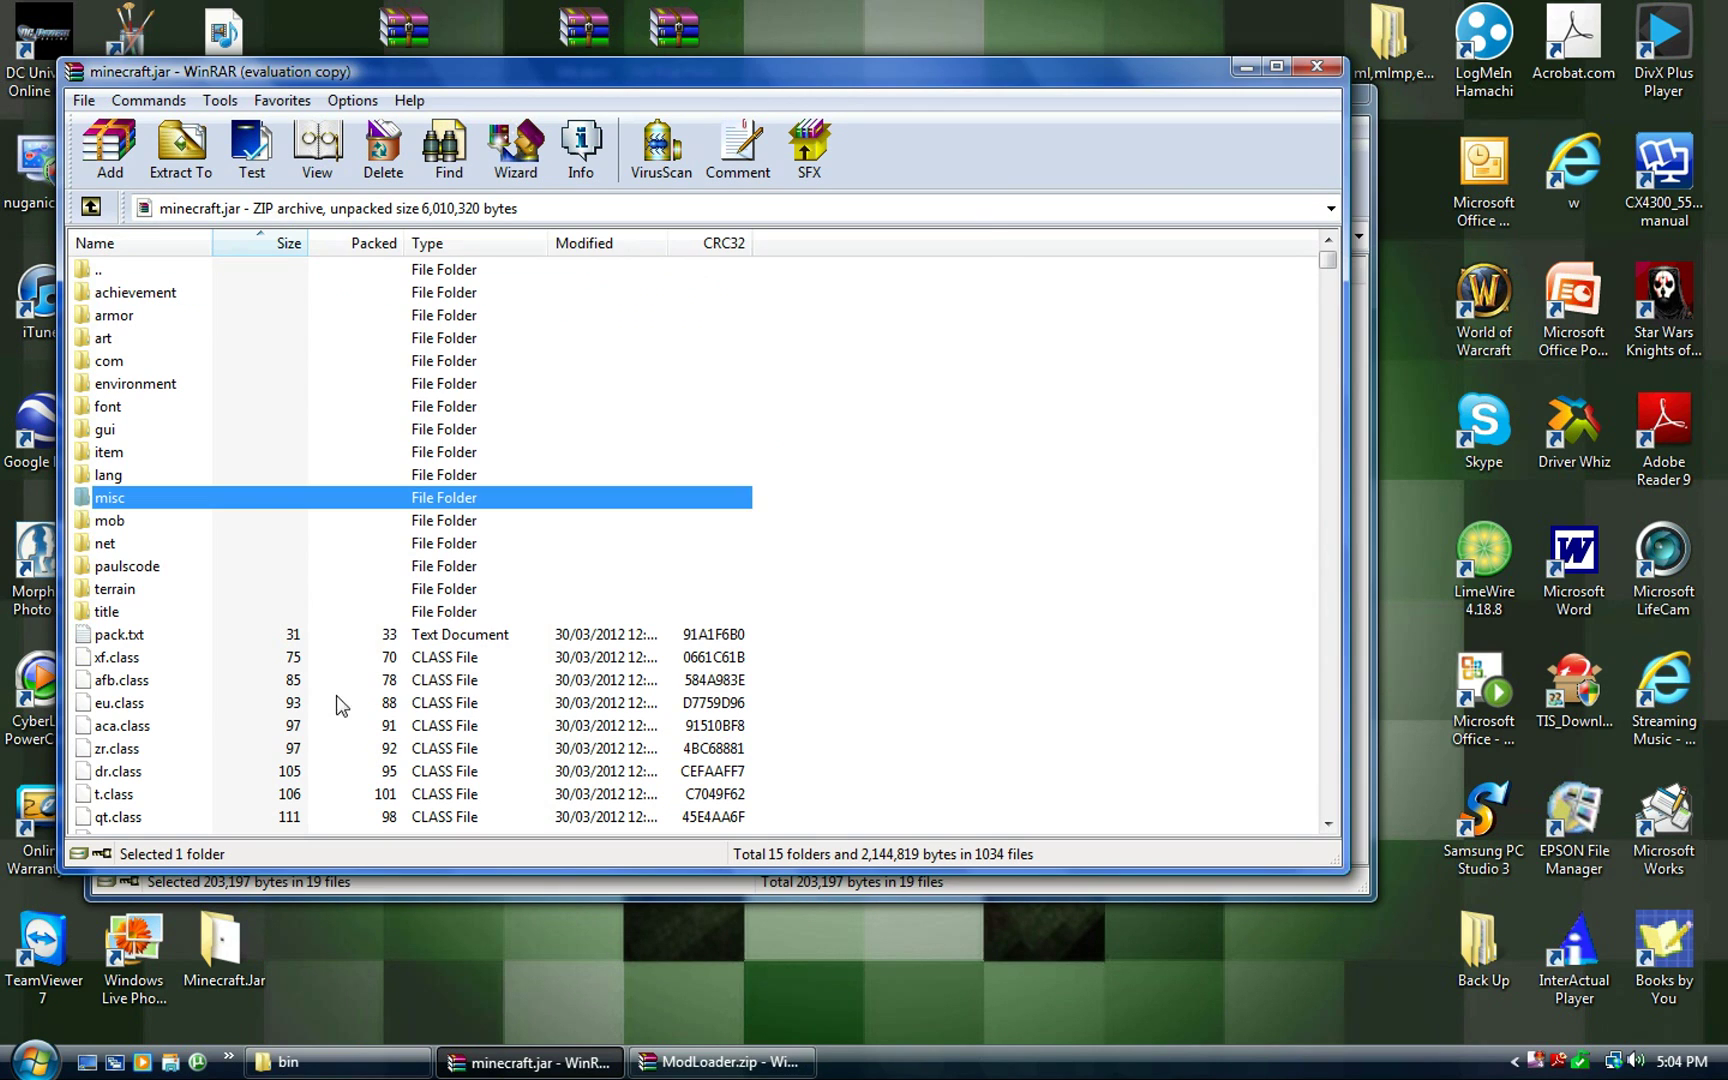
left_click_drag(340, 705, 340, 705)
left_click(730, 672)
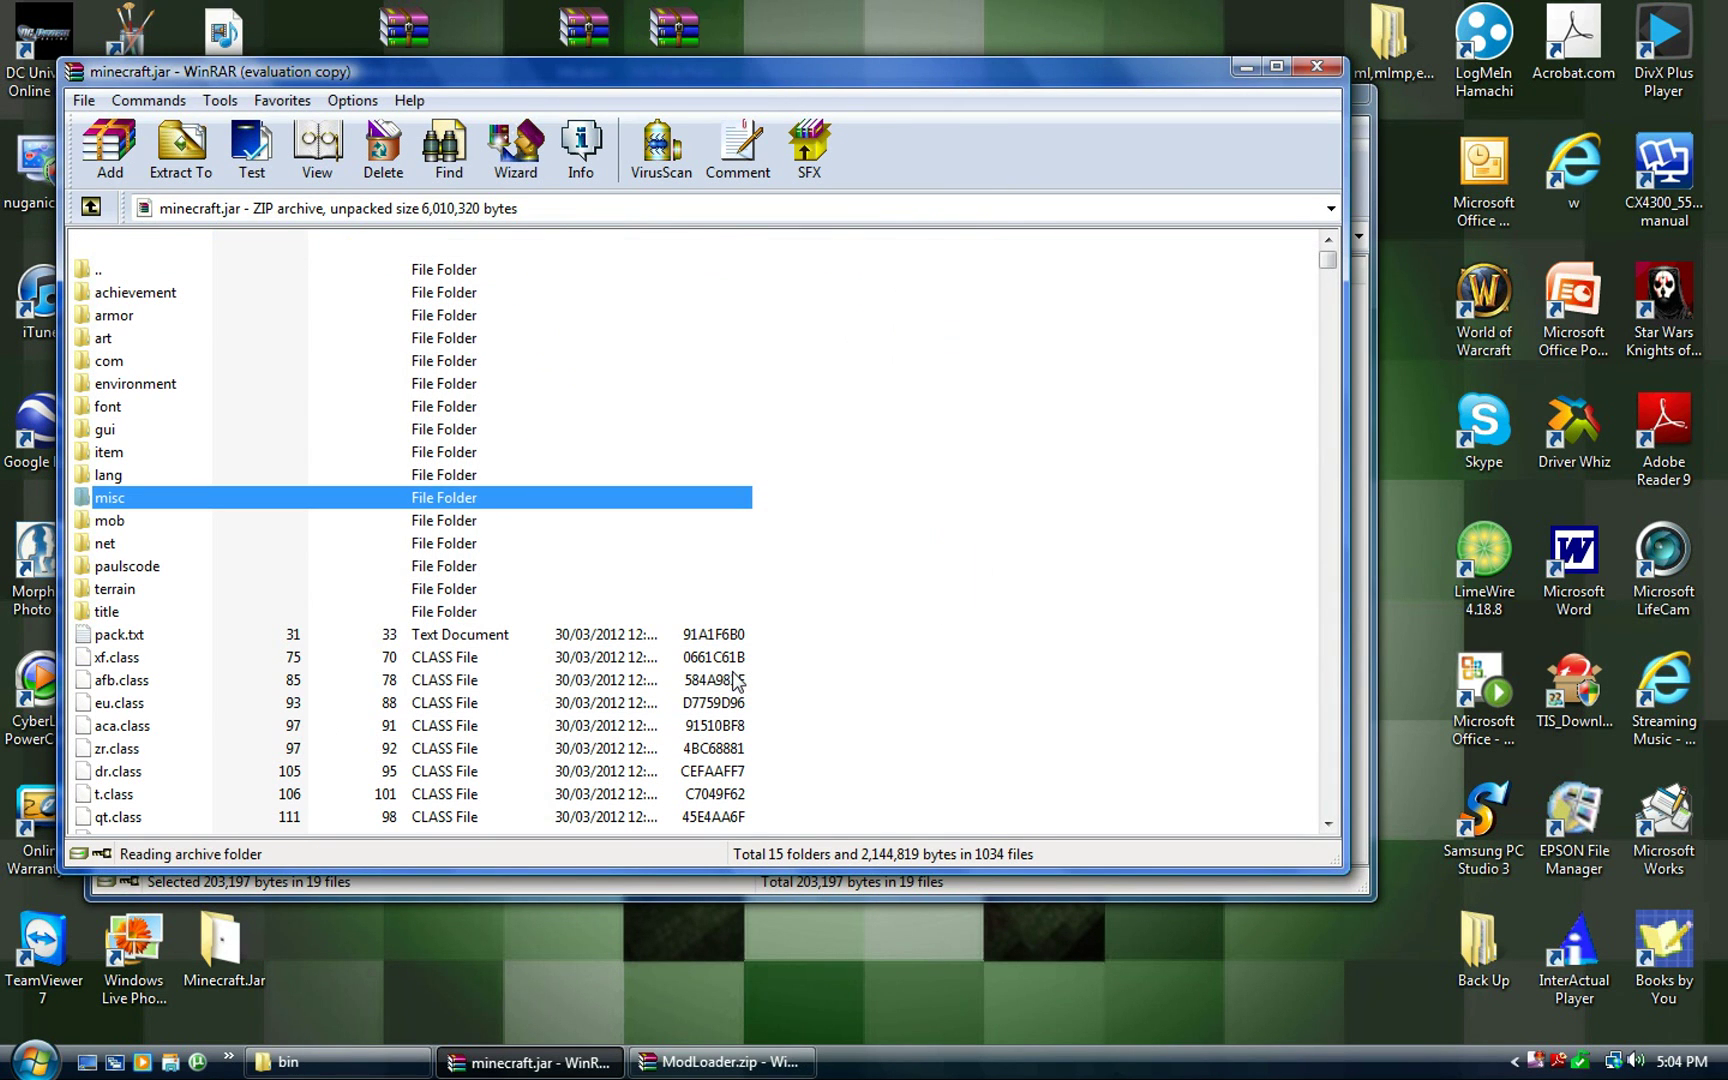
left_click(1245, 66)
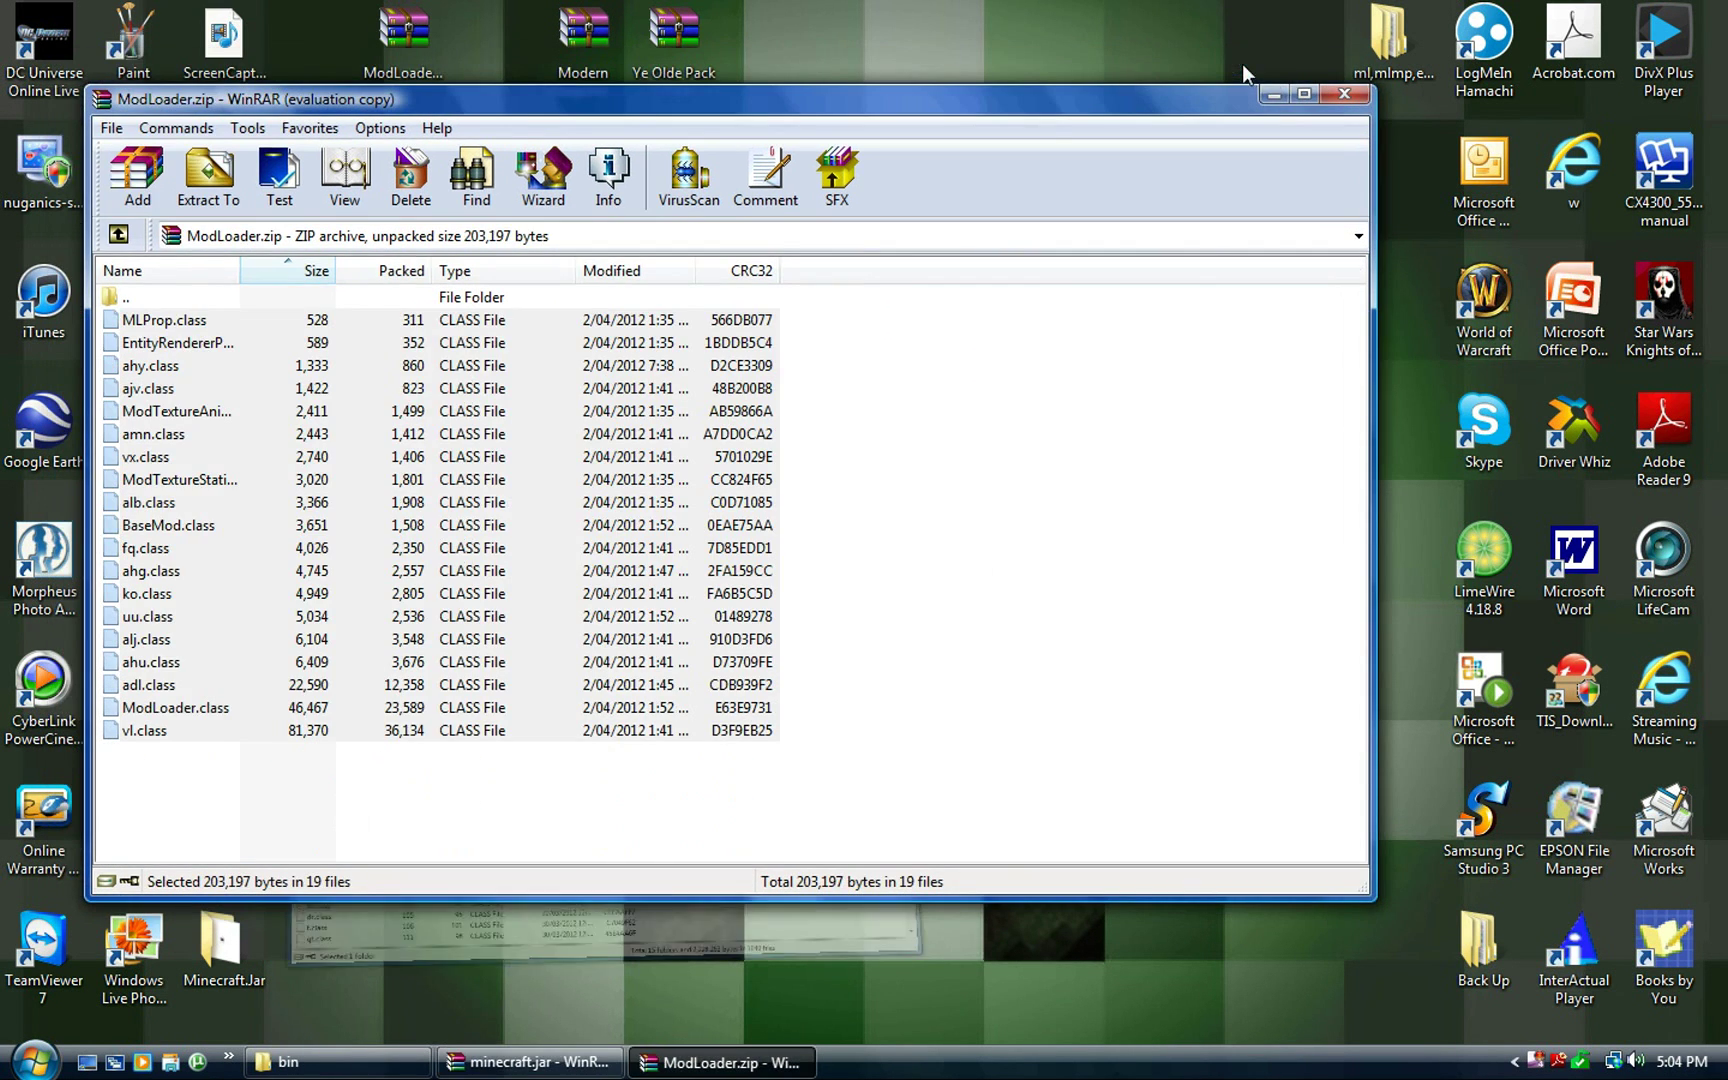
left_click(1346, 93)
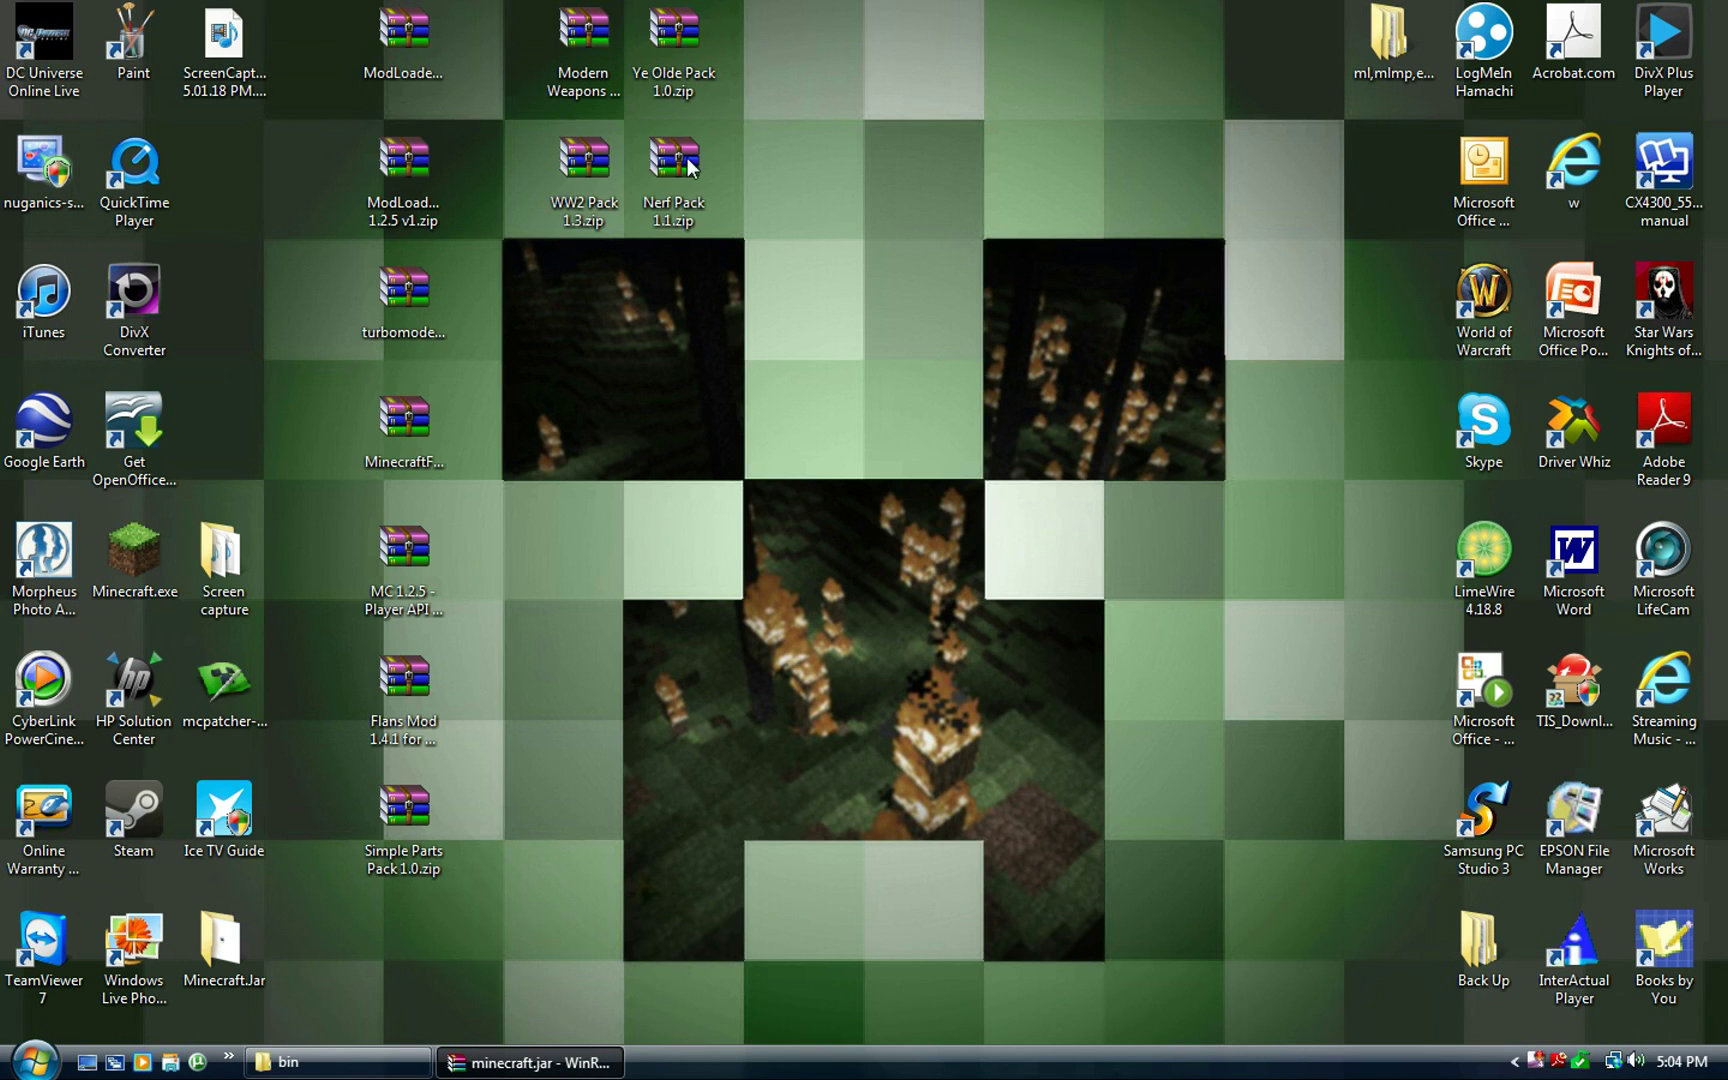
Add all files from ModLoaderMP 1.2.5 v1.zip to minecraft.jar with the default archive settings, and close the ModLoaderMP archive
double_click(400, 174)
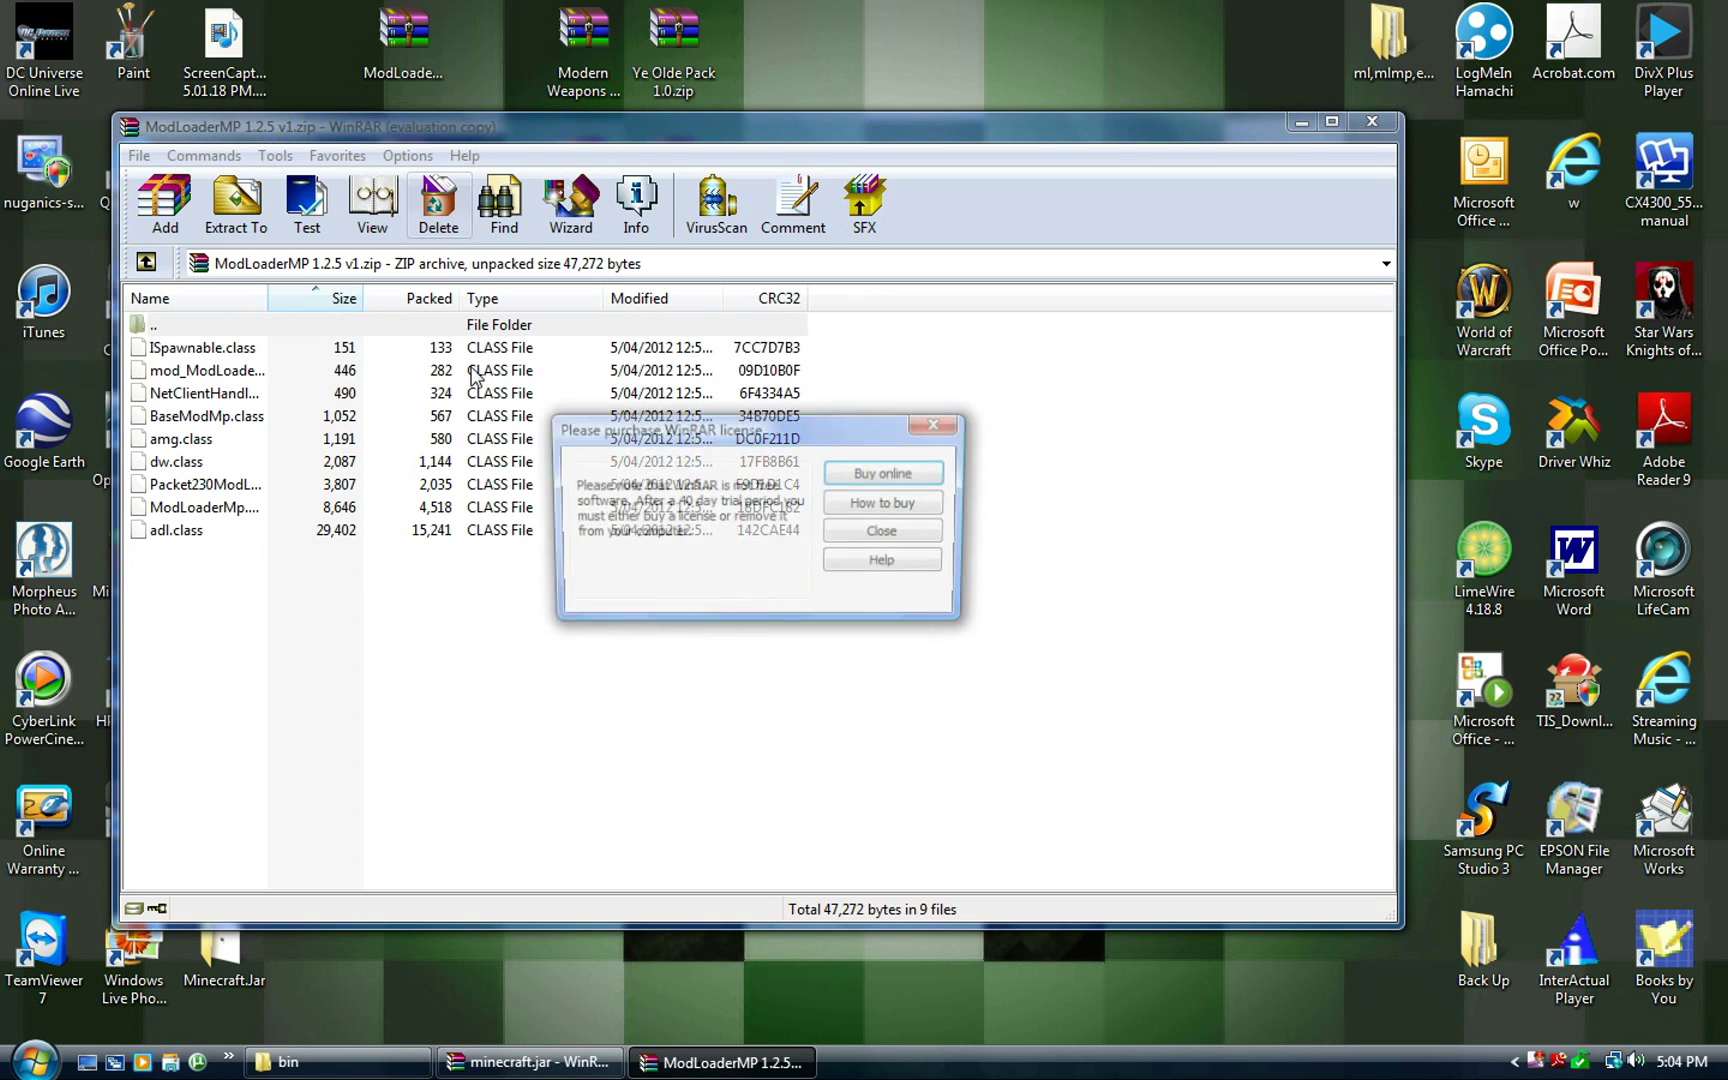
left_click(922, 536)
left_click_drag(418, 563, 339, 735)
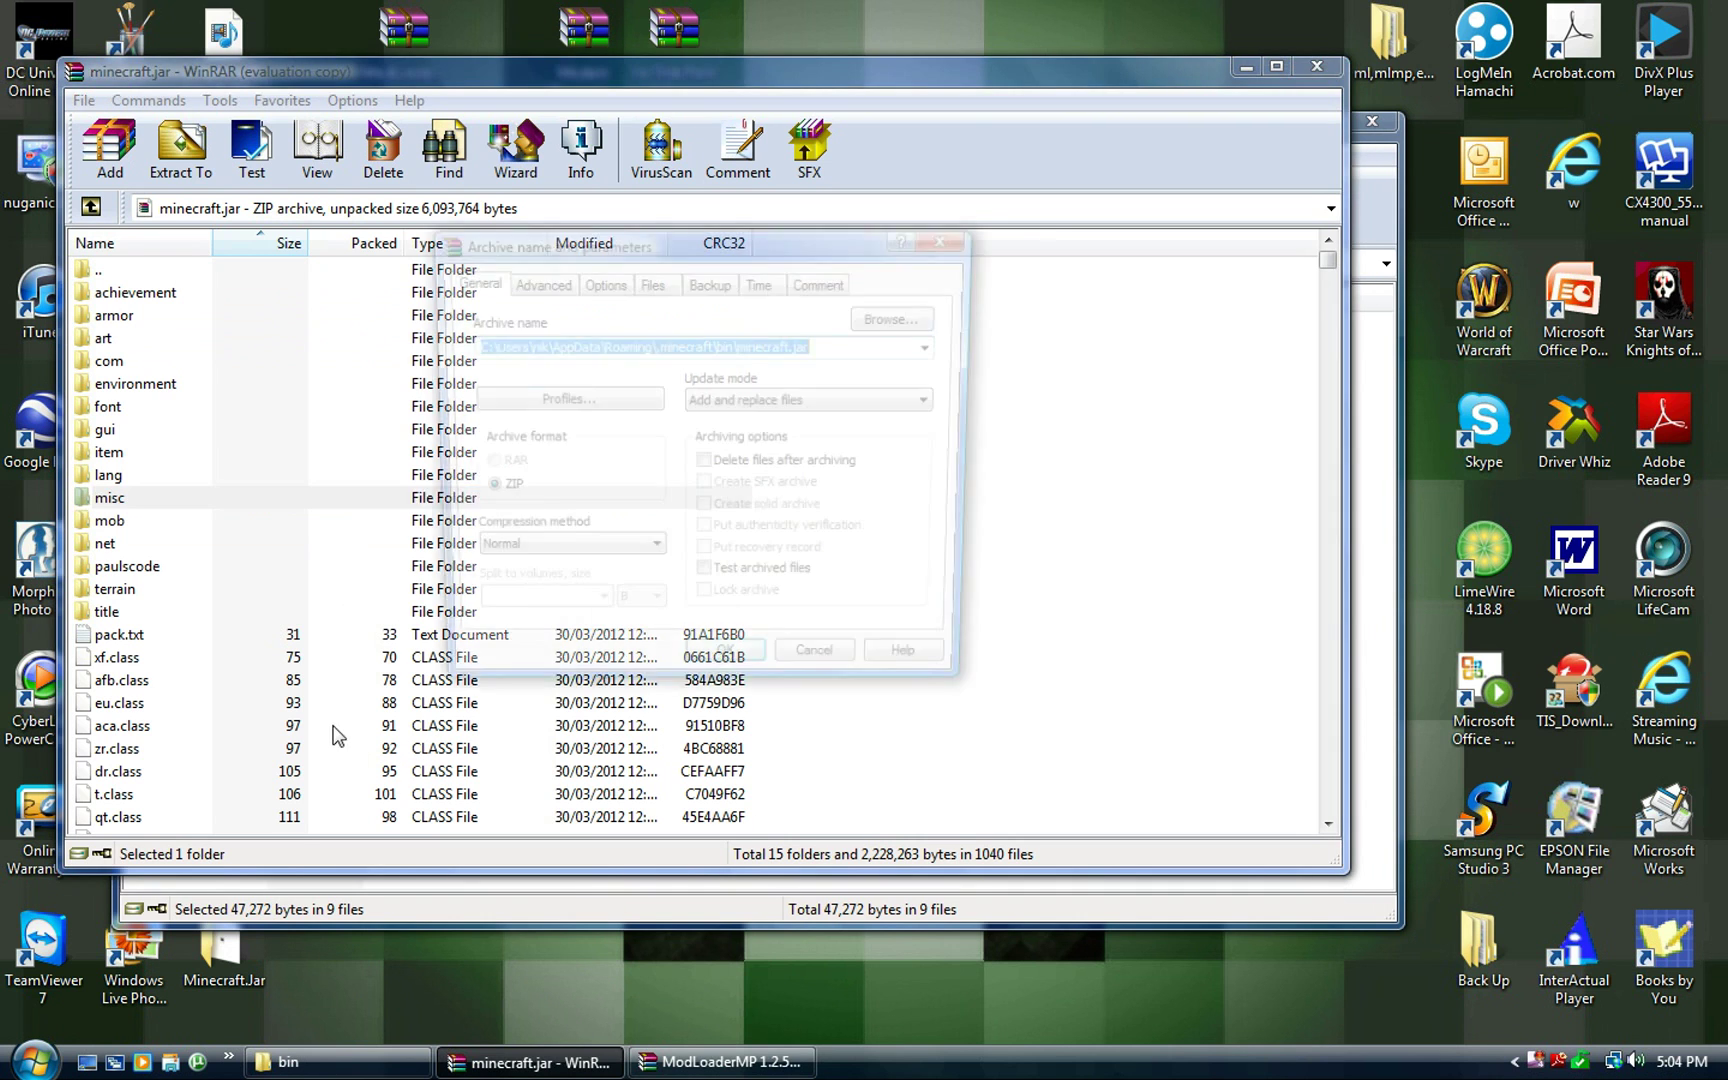
left_click(727, 673)
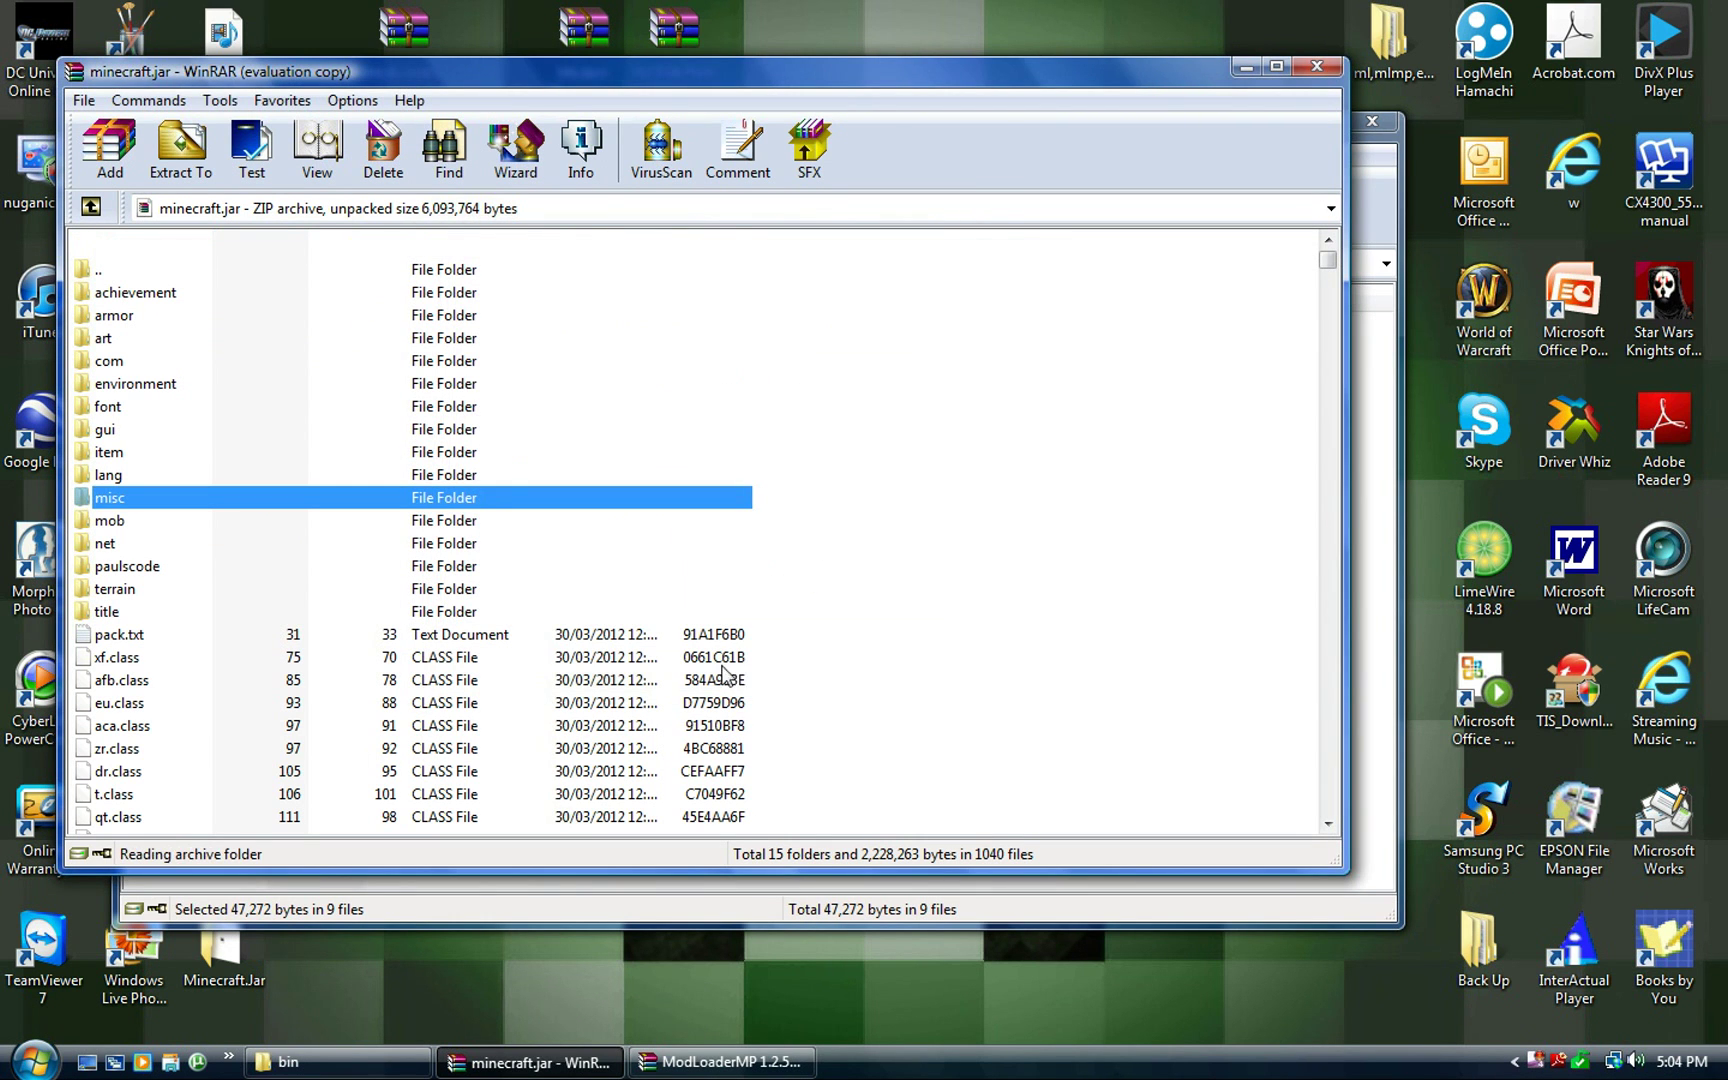
left_click(1248, 66)
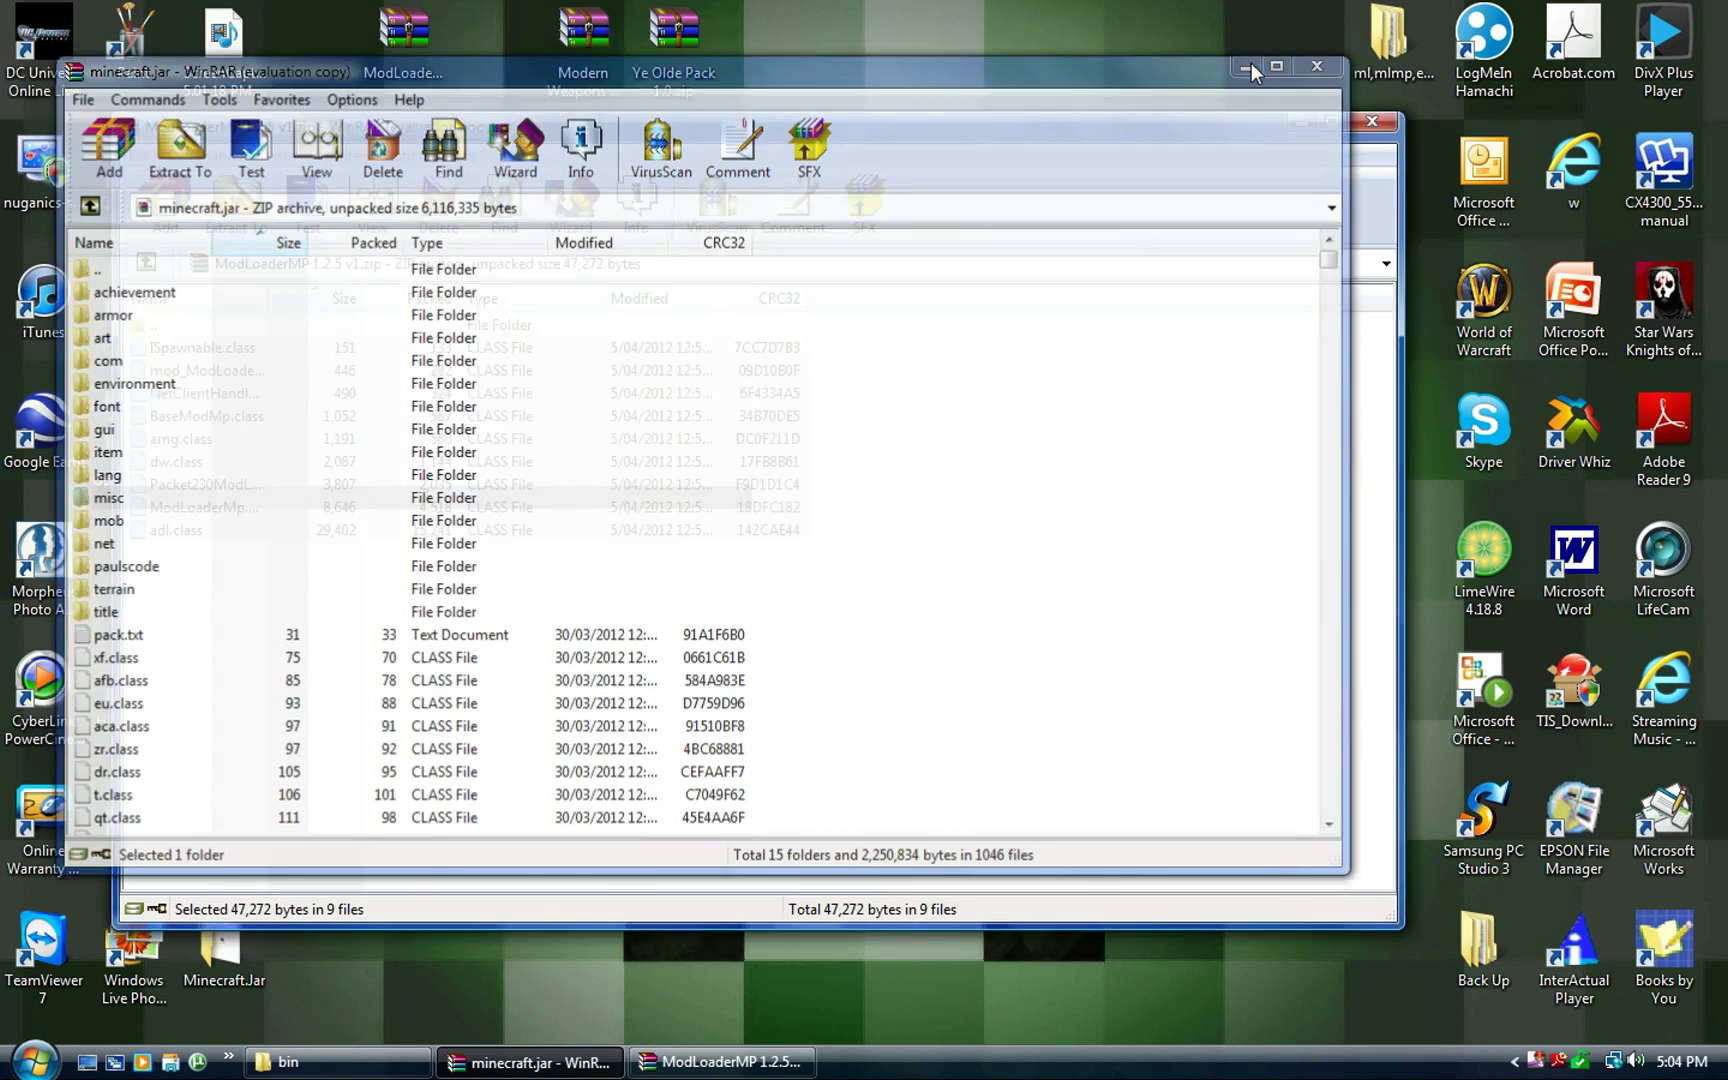
left_click(1372, 120)
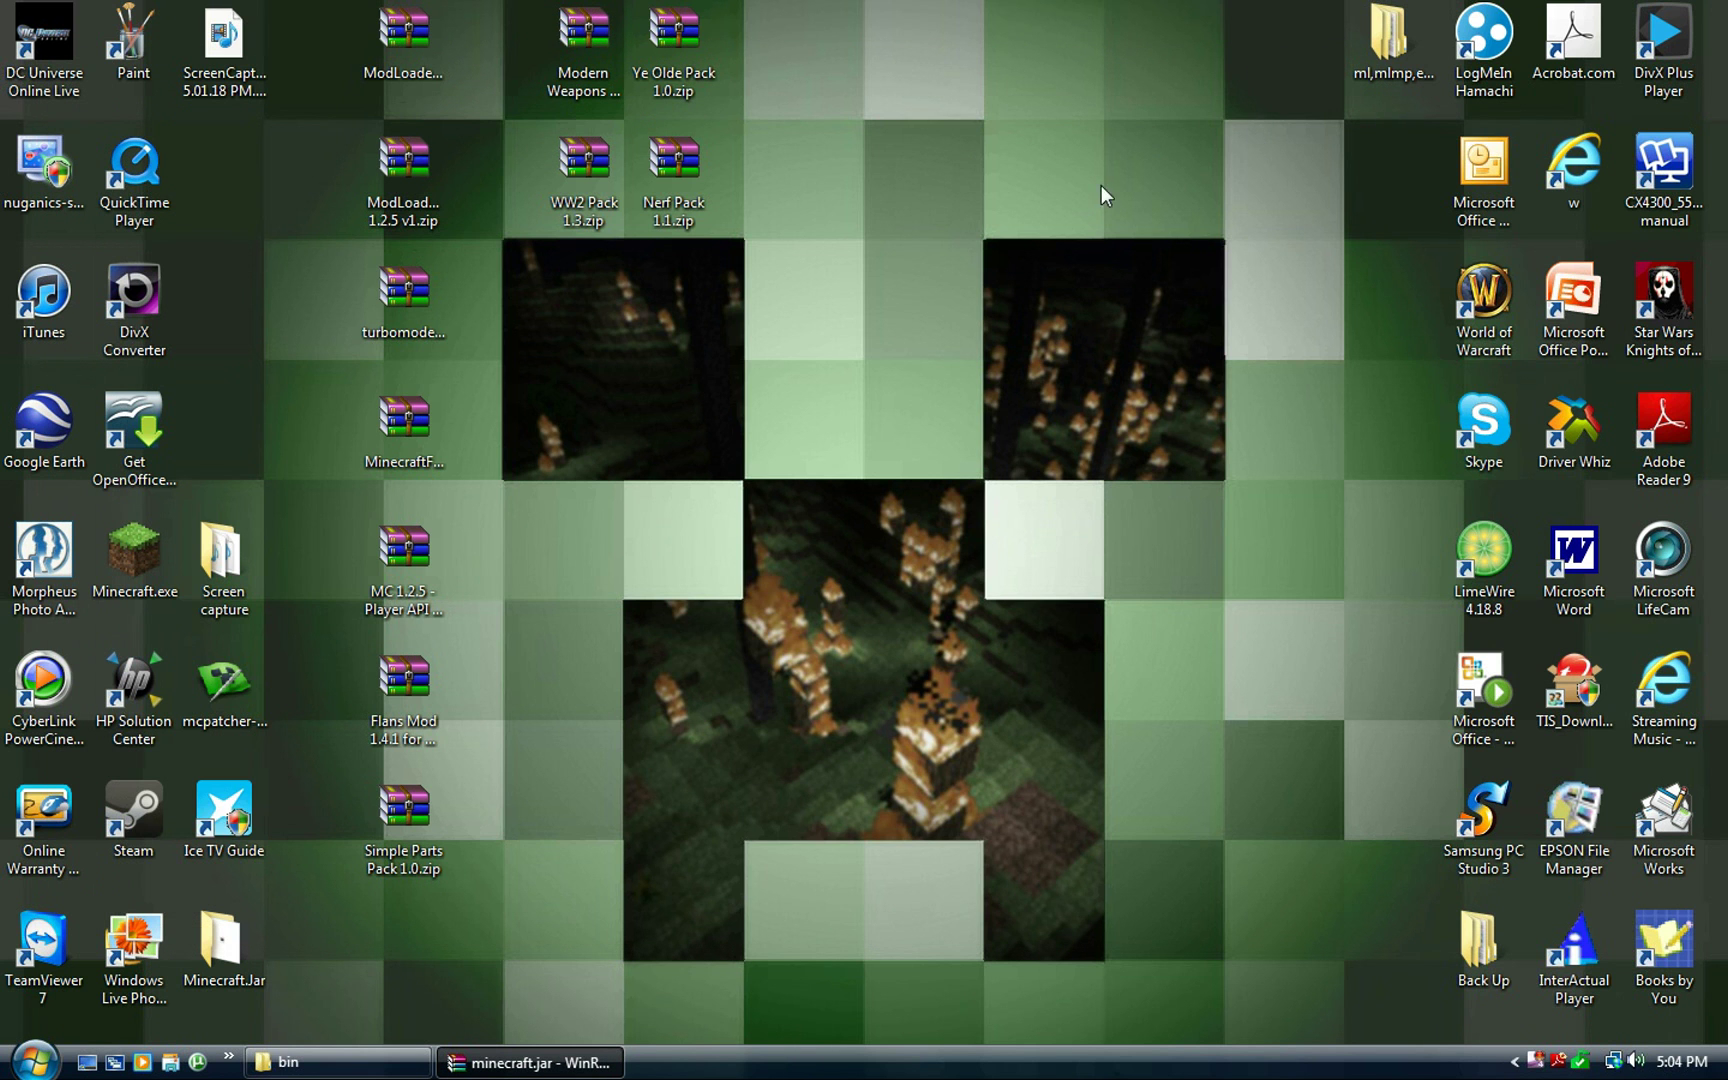
Add all files from turbomodelthingy-v2.3.7-1.2.4.zip to minecraft.jar with the default archive settings, minimize minecraft.jar, and close the zip
double_click(404, 310)
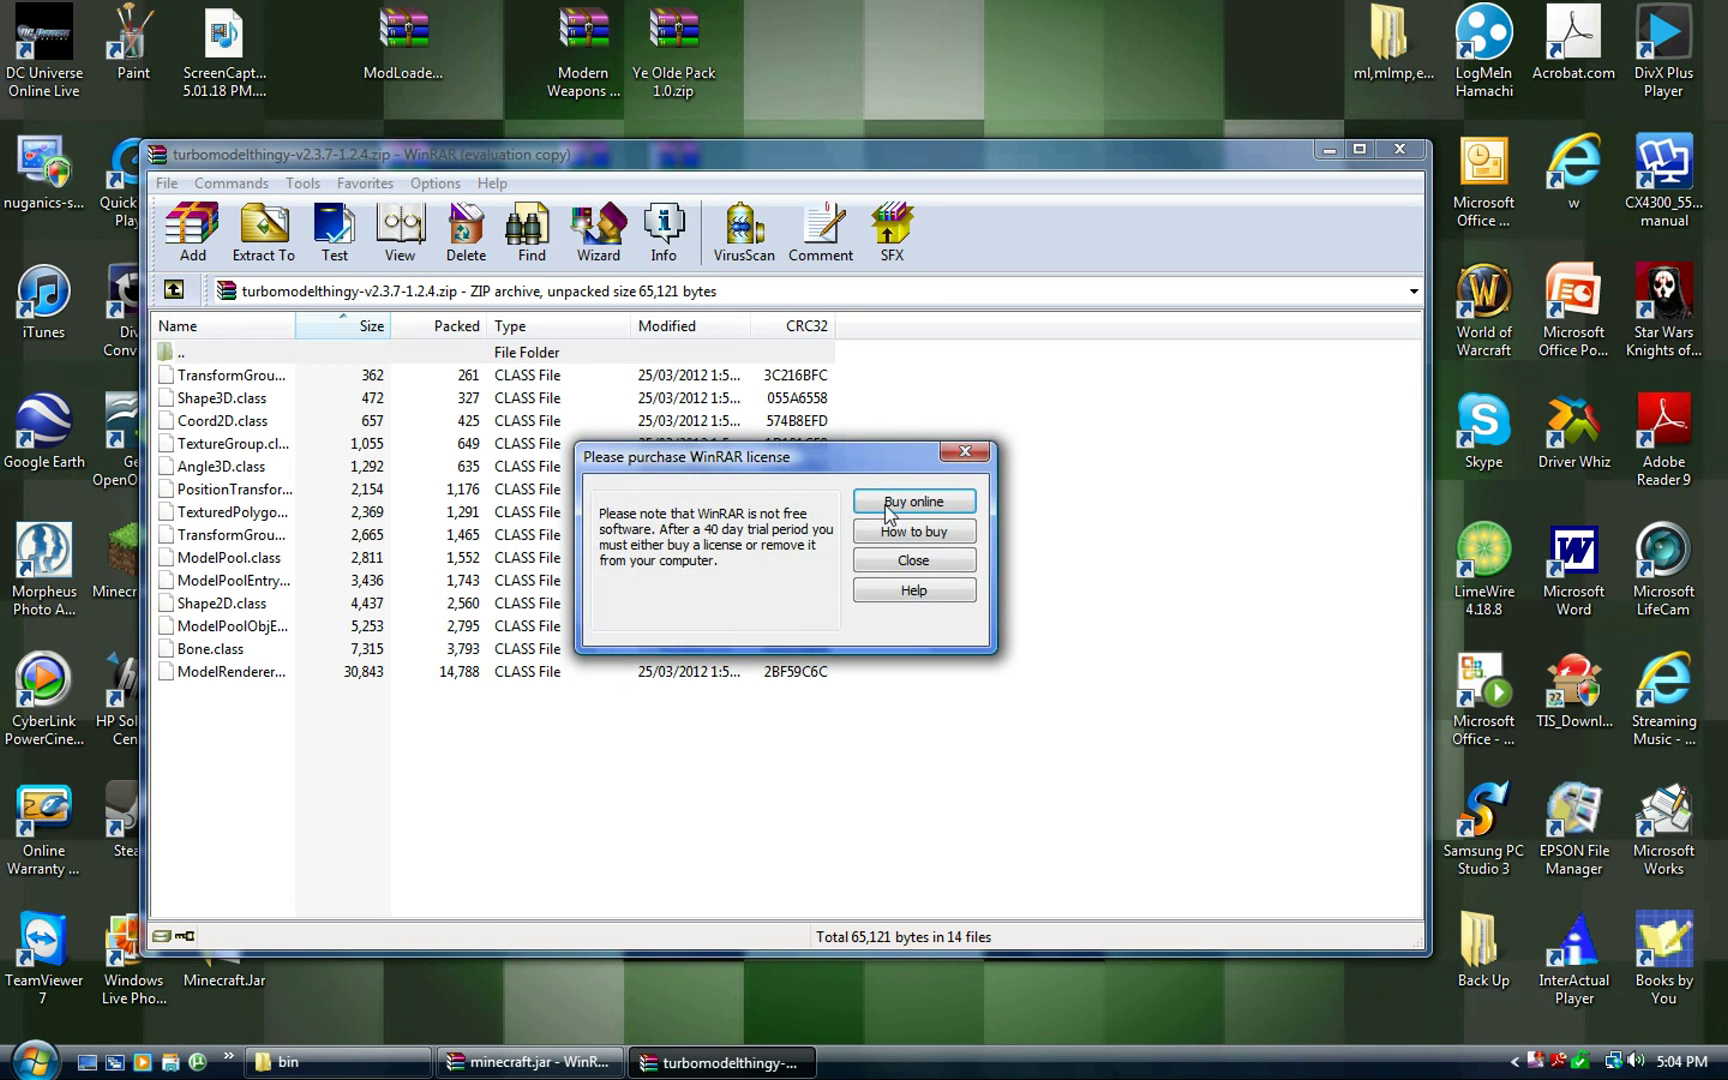
left_click(905, 561)
left_click_drag(370, 745, 360, 383)
left_click_drag(513, 447, 525, 737)
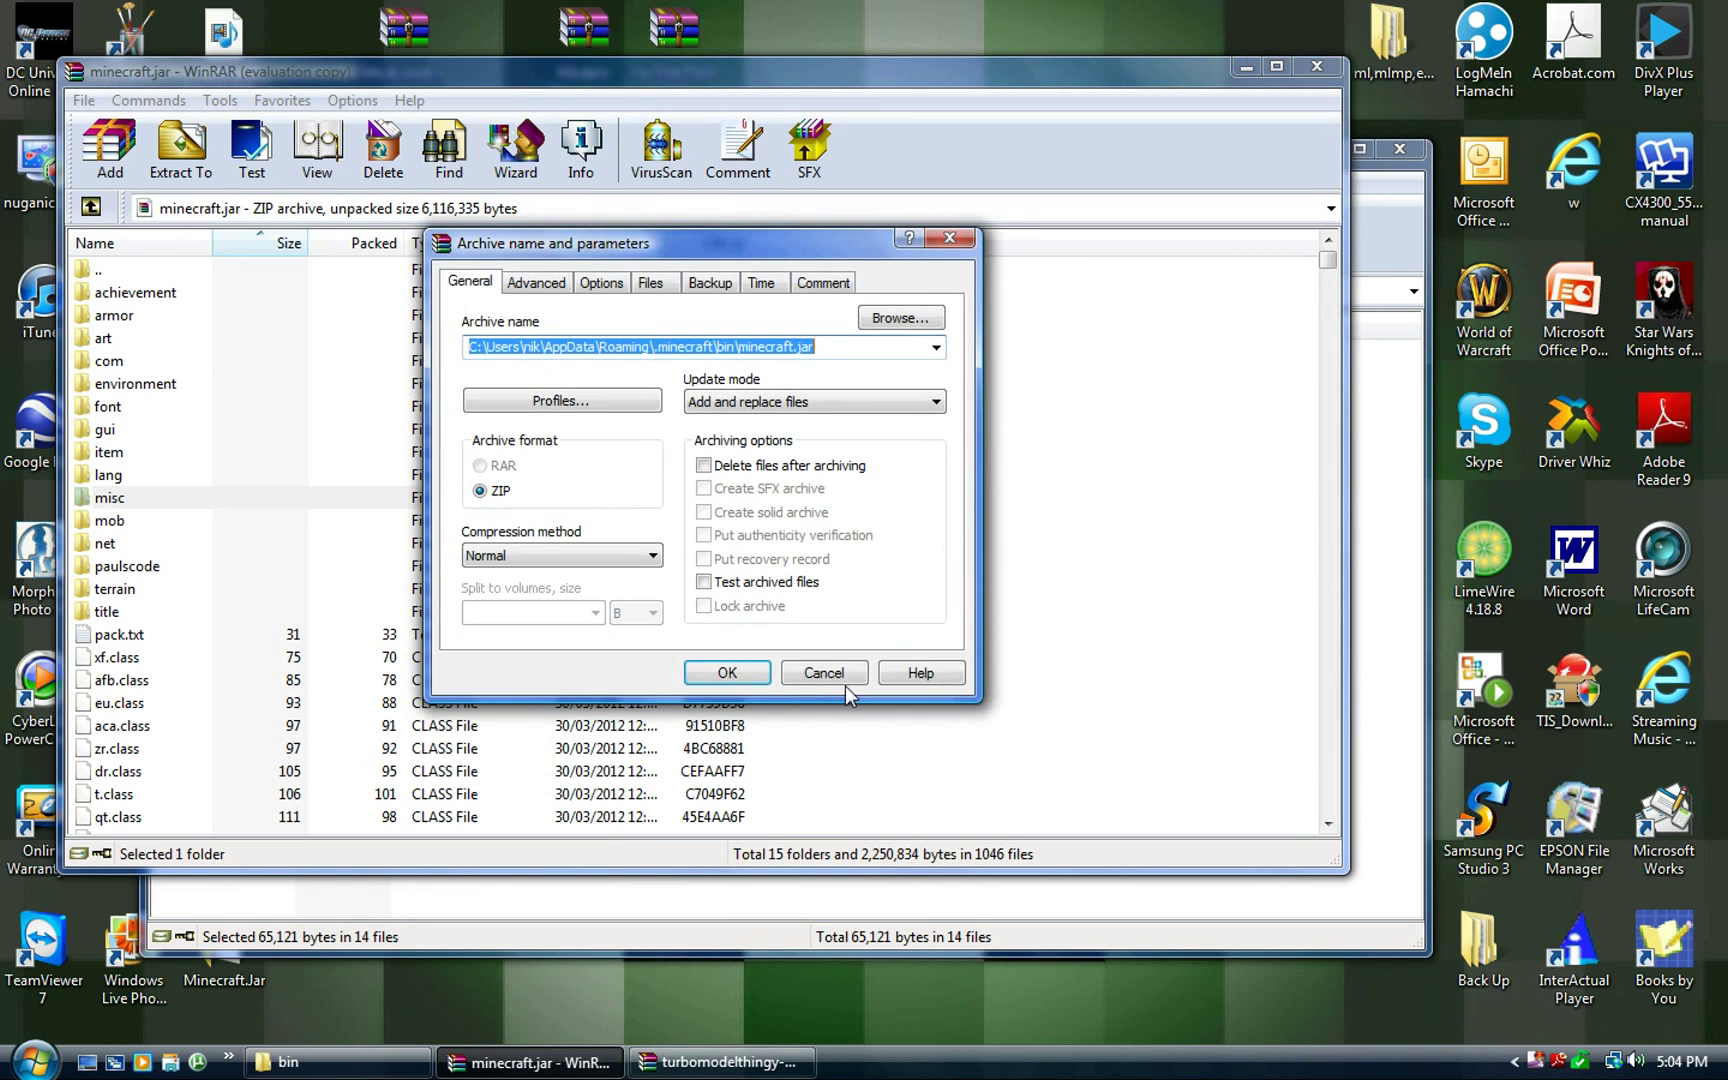
left_click(720, 672)
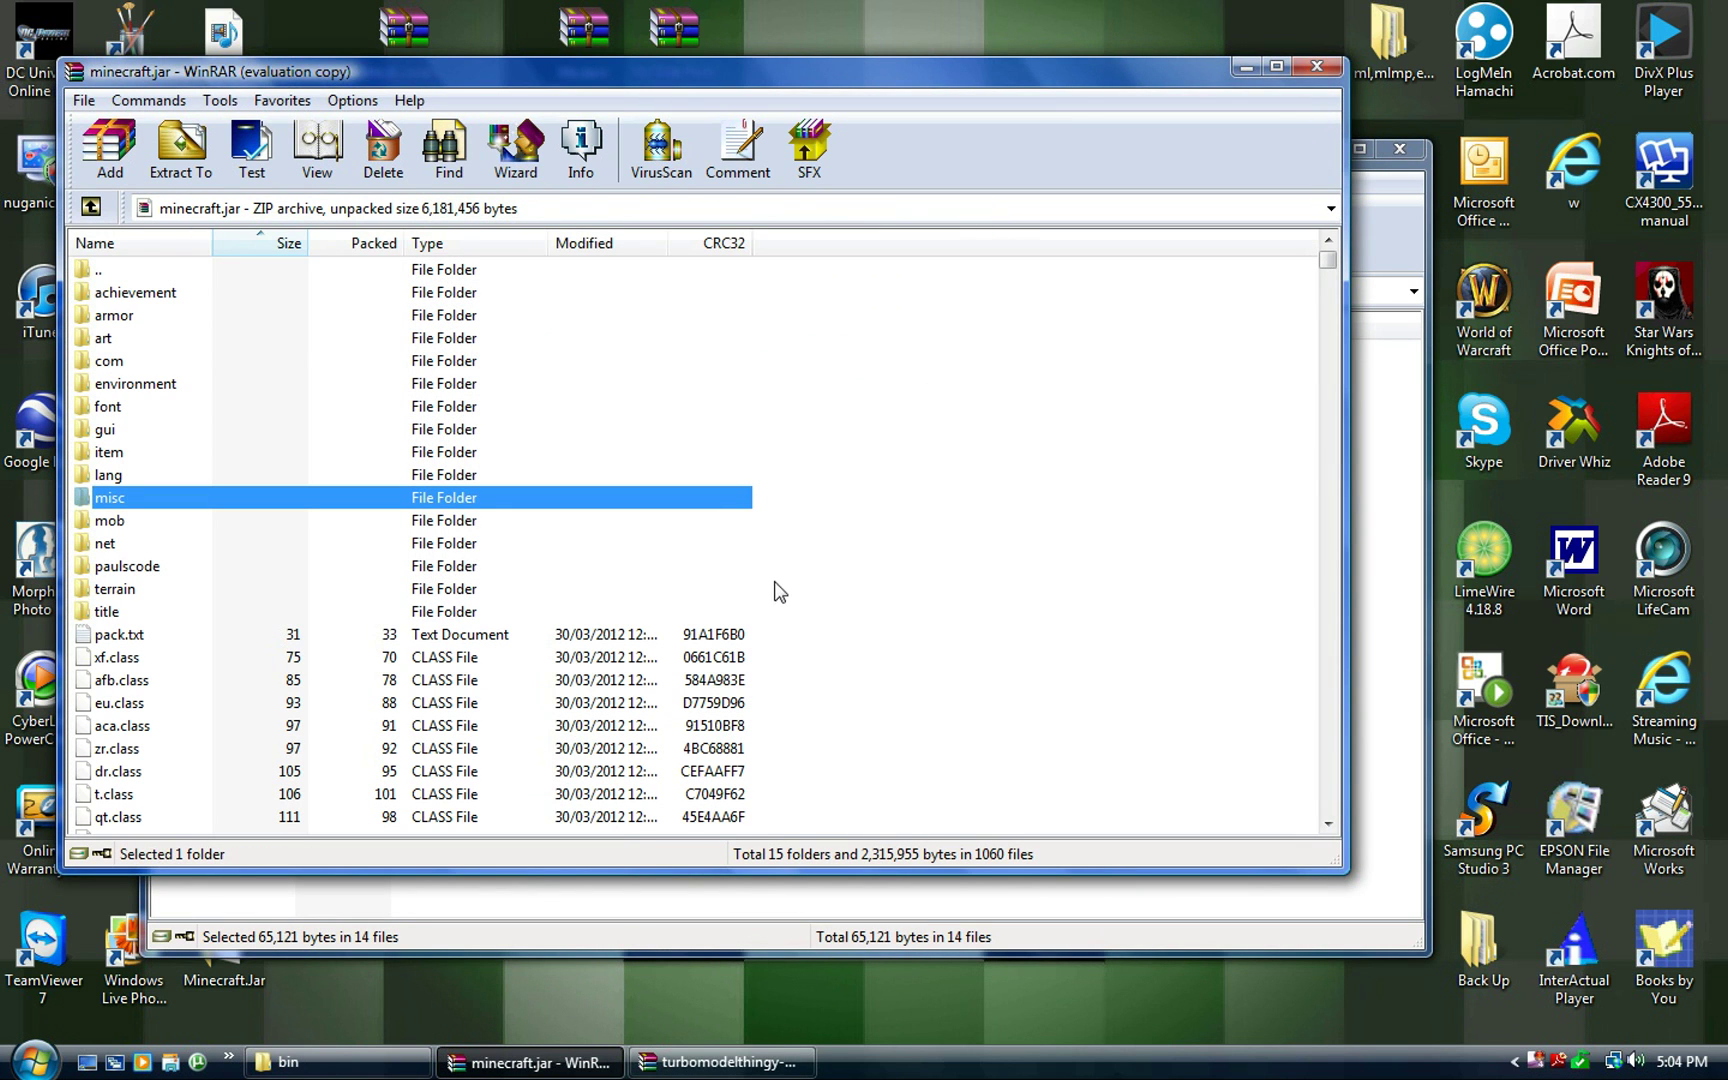
left_click(1241, 67)
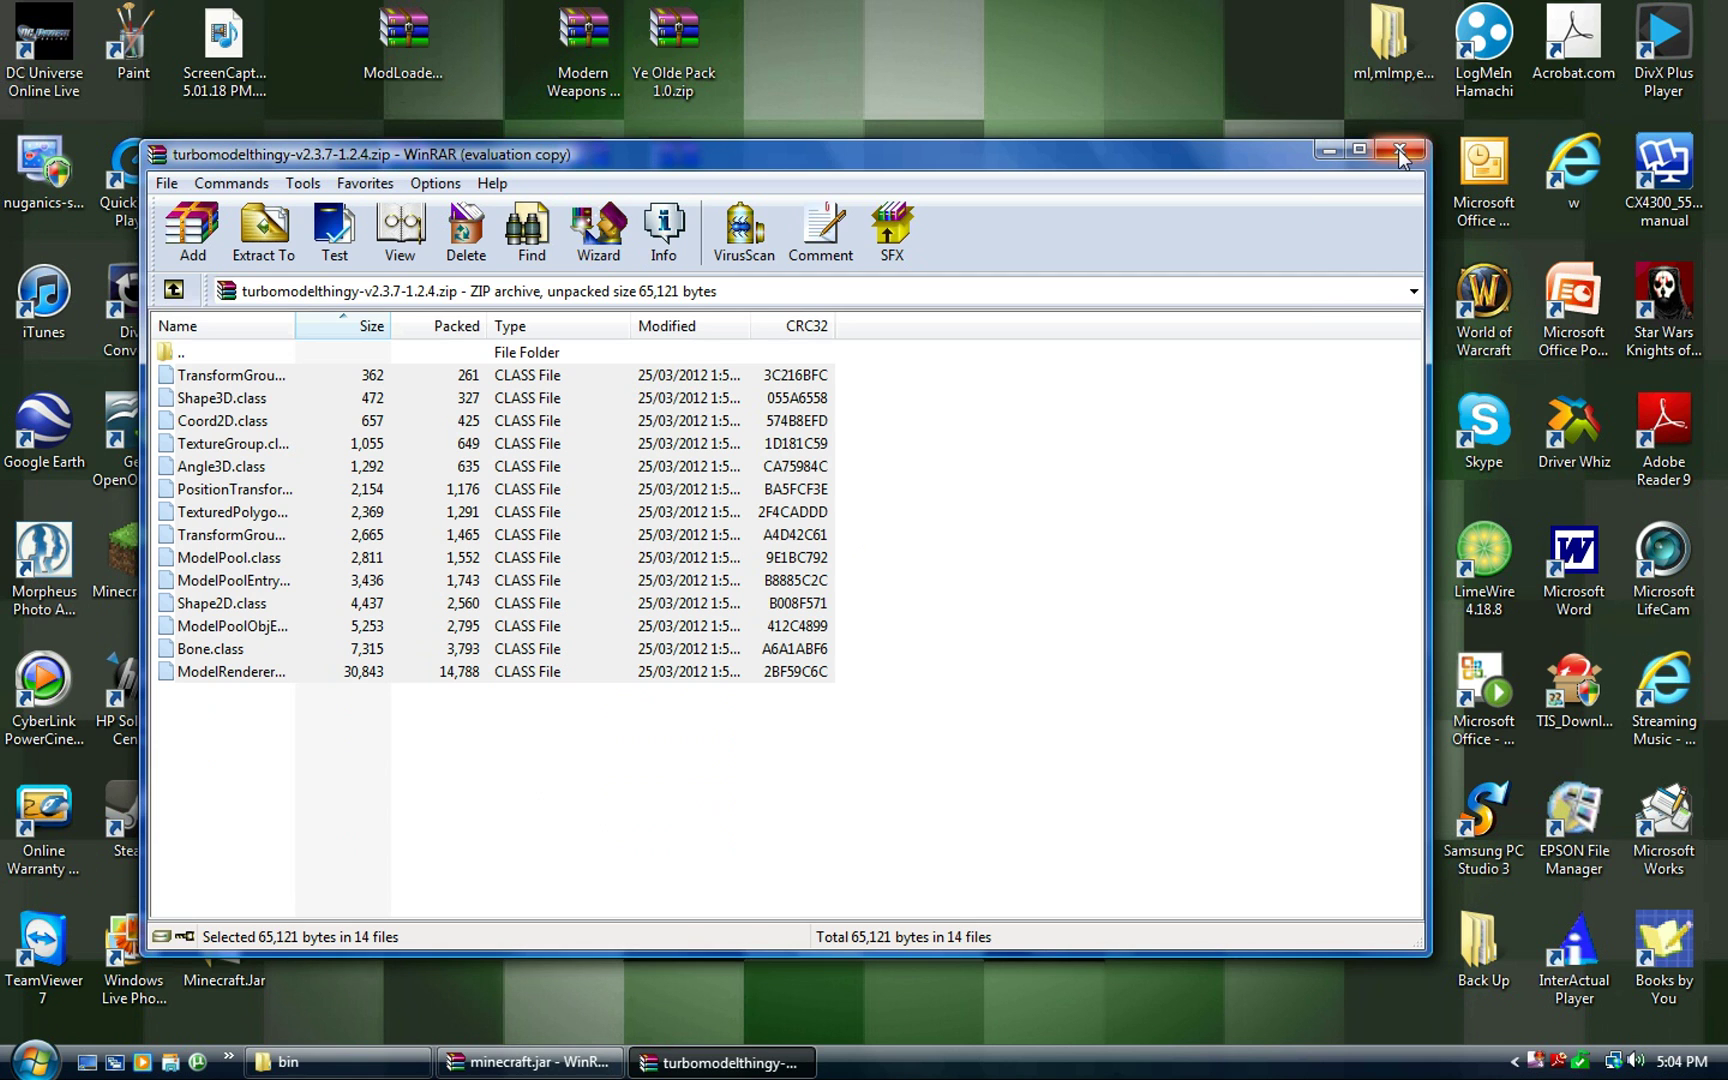
left_click(1400, 151)
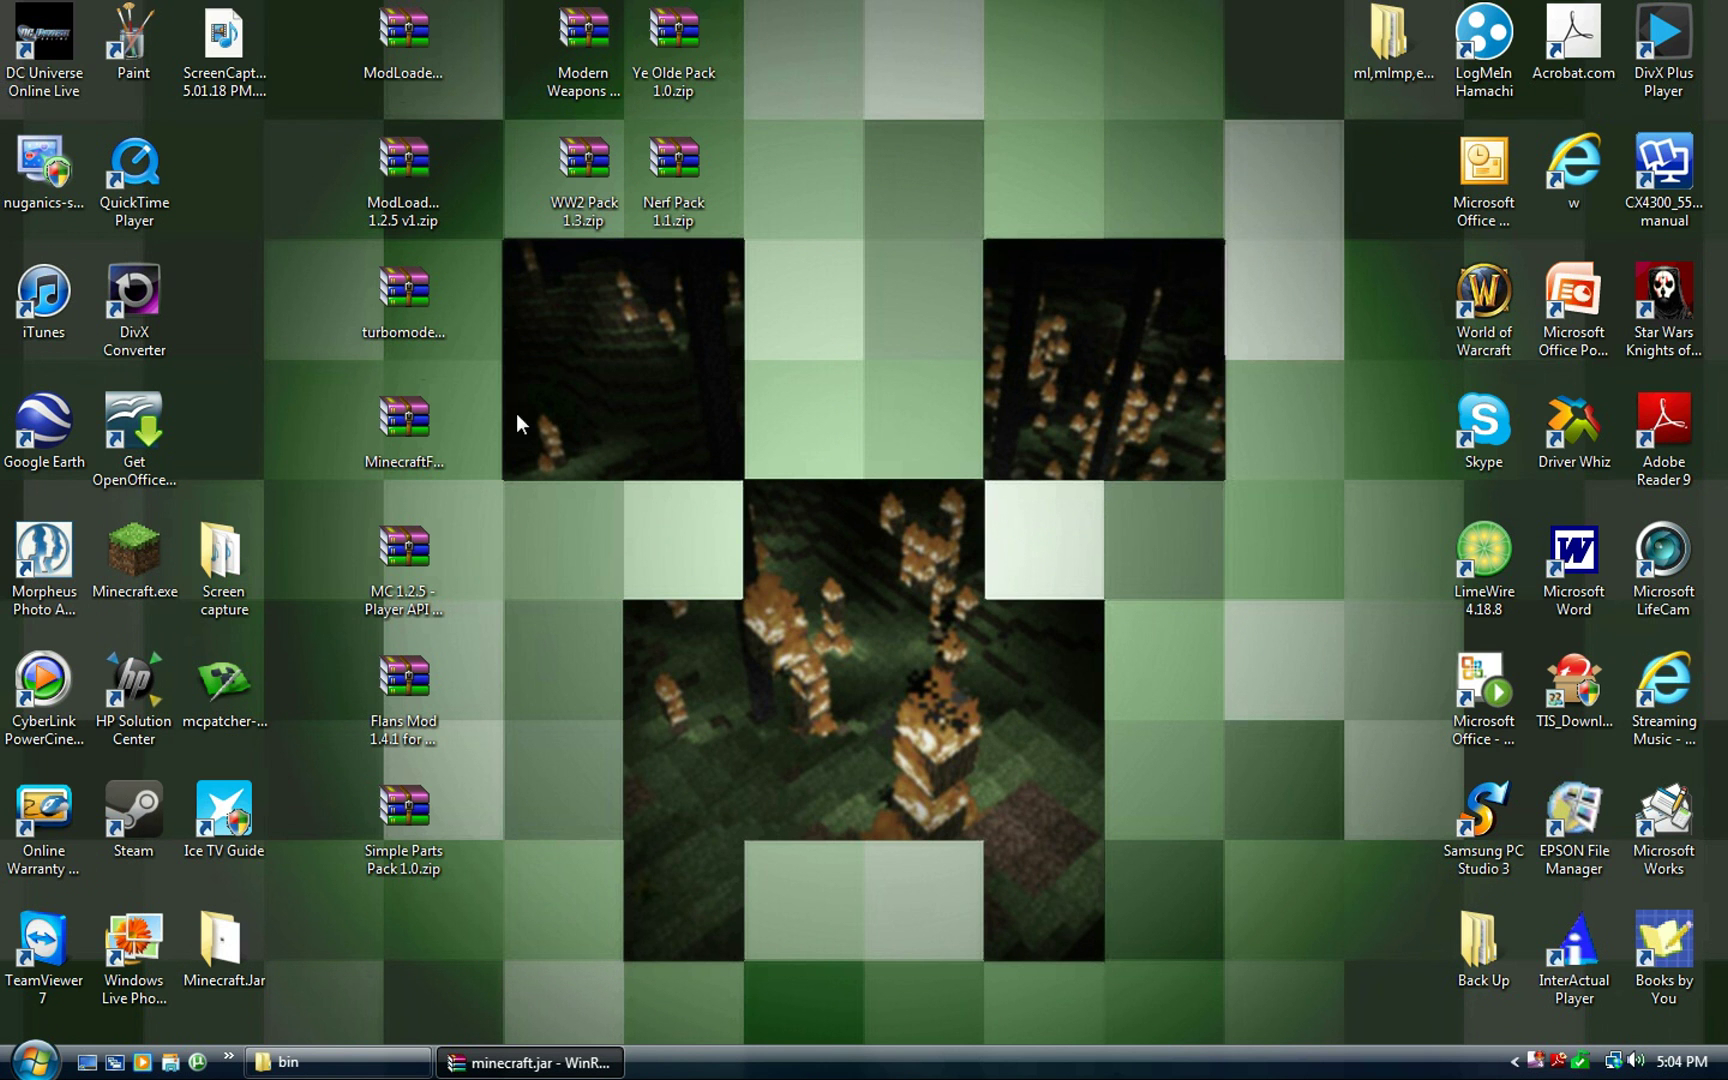
Add all files and folders from MinecraftForge-3.0.1.75-Client.zip to minecraft.jar with the default archive settings, and close the Forge archive
double_click(403, 424)
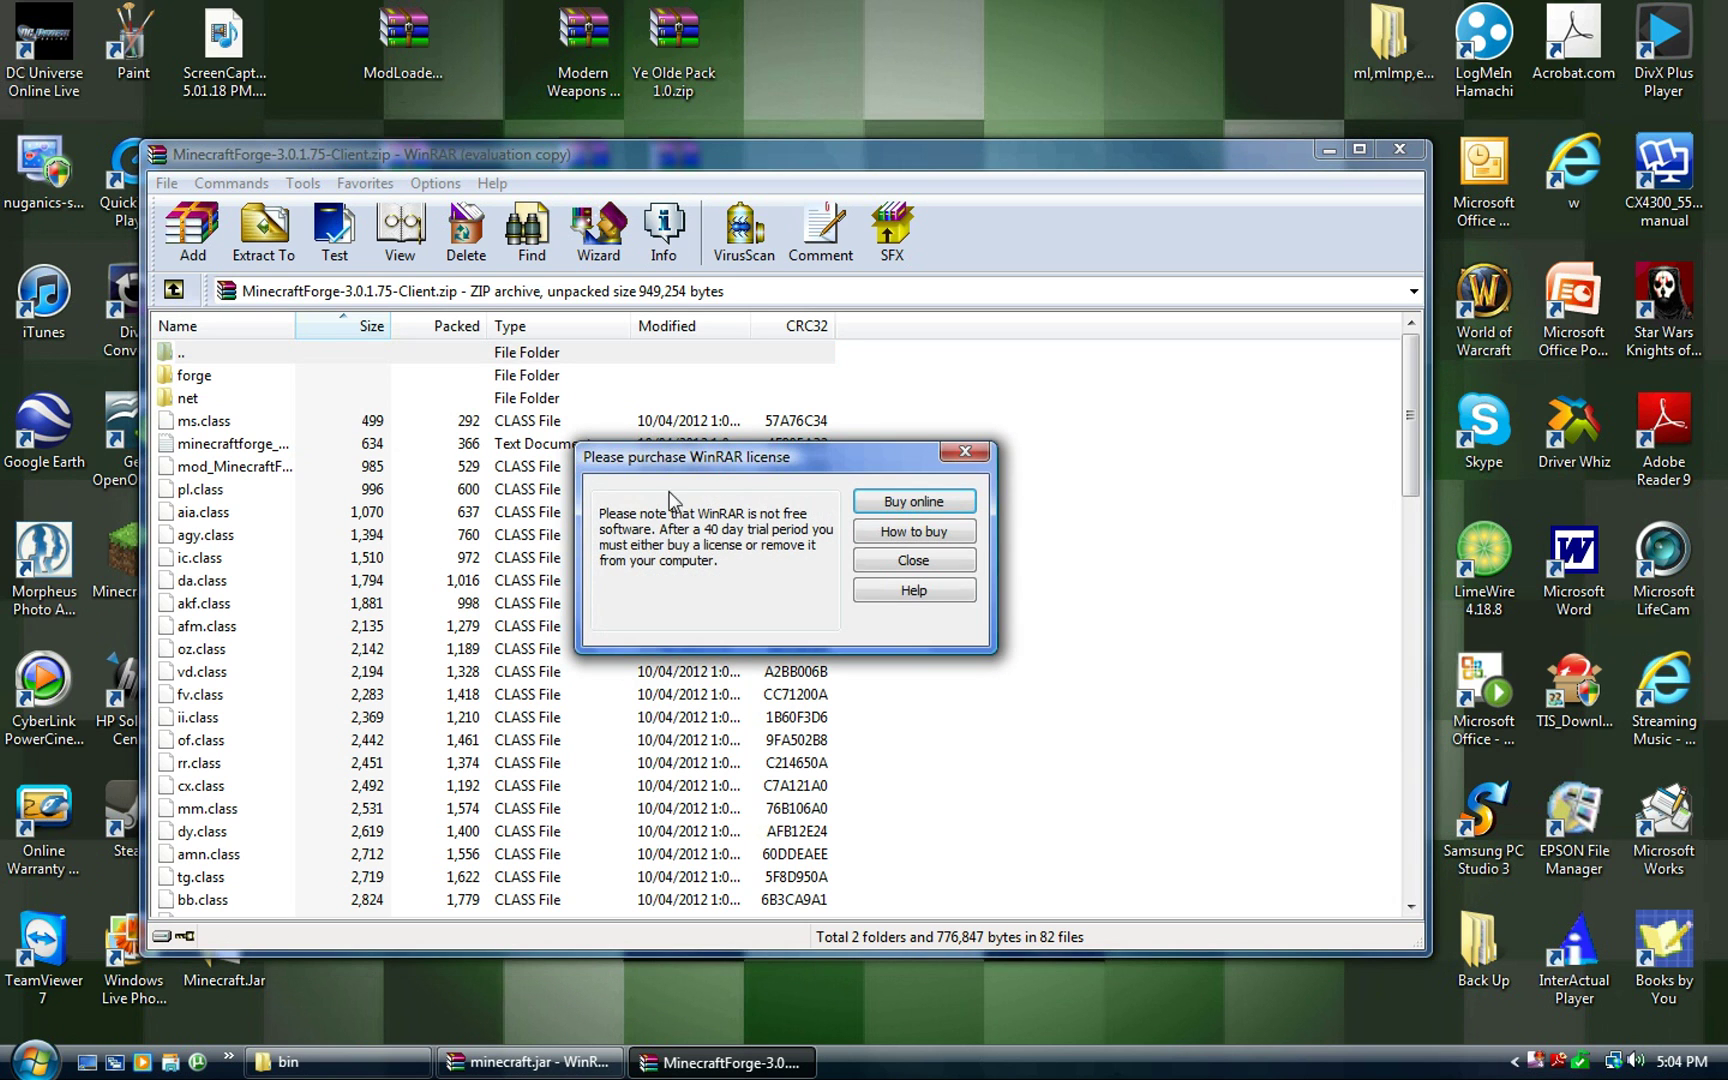
left_click(940, 559)
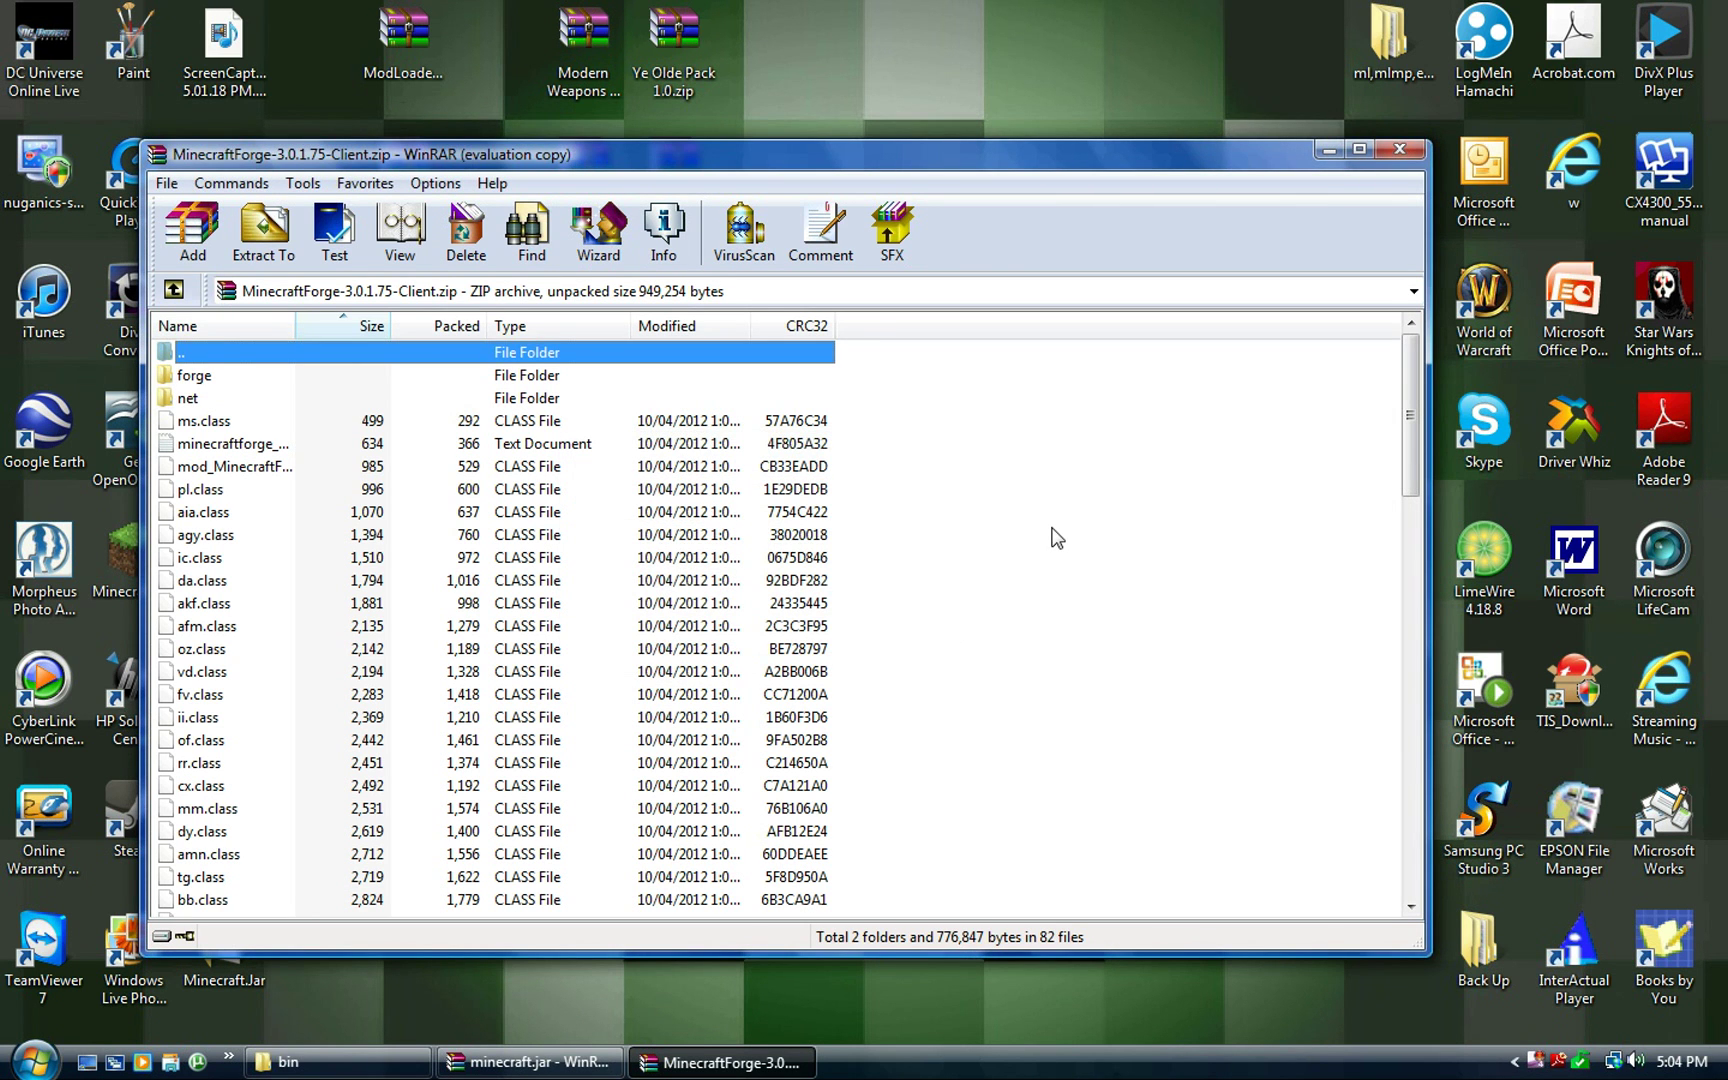
key("ctrl+a")
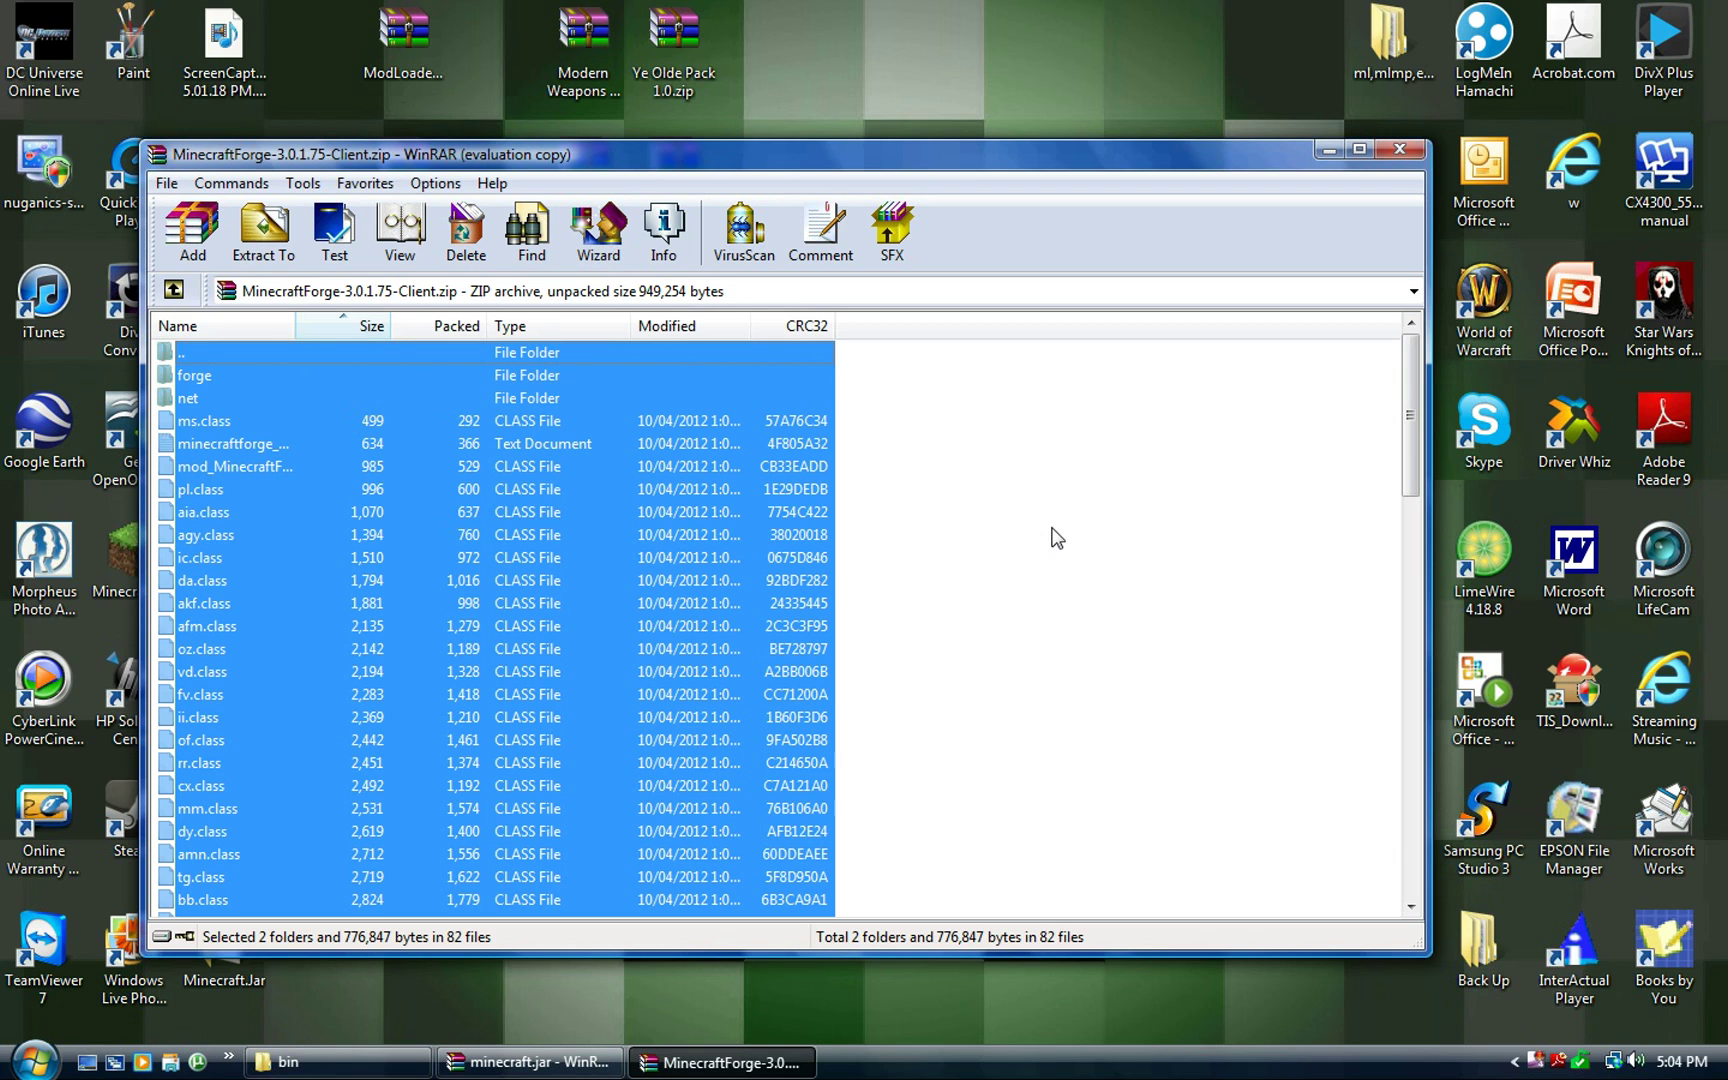
left_click(1075, 445)
left_click_drag(1046, 358, 792, 390)
left_click(1075, 398)
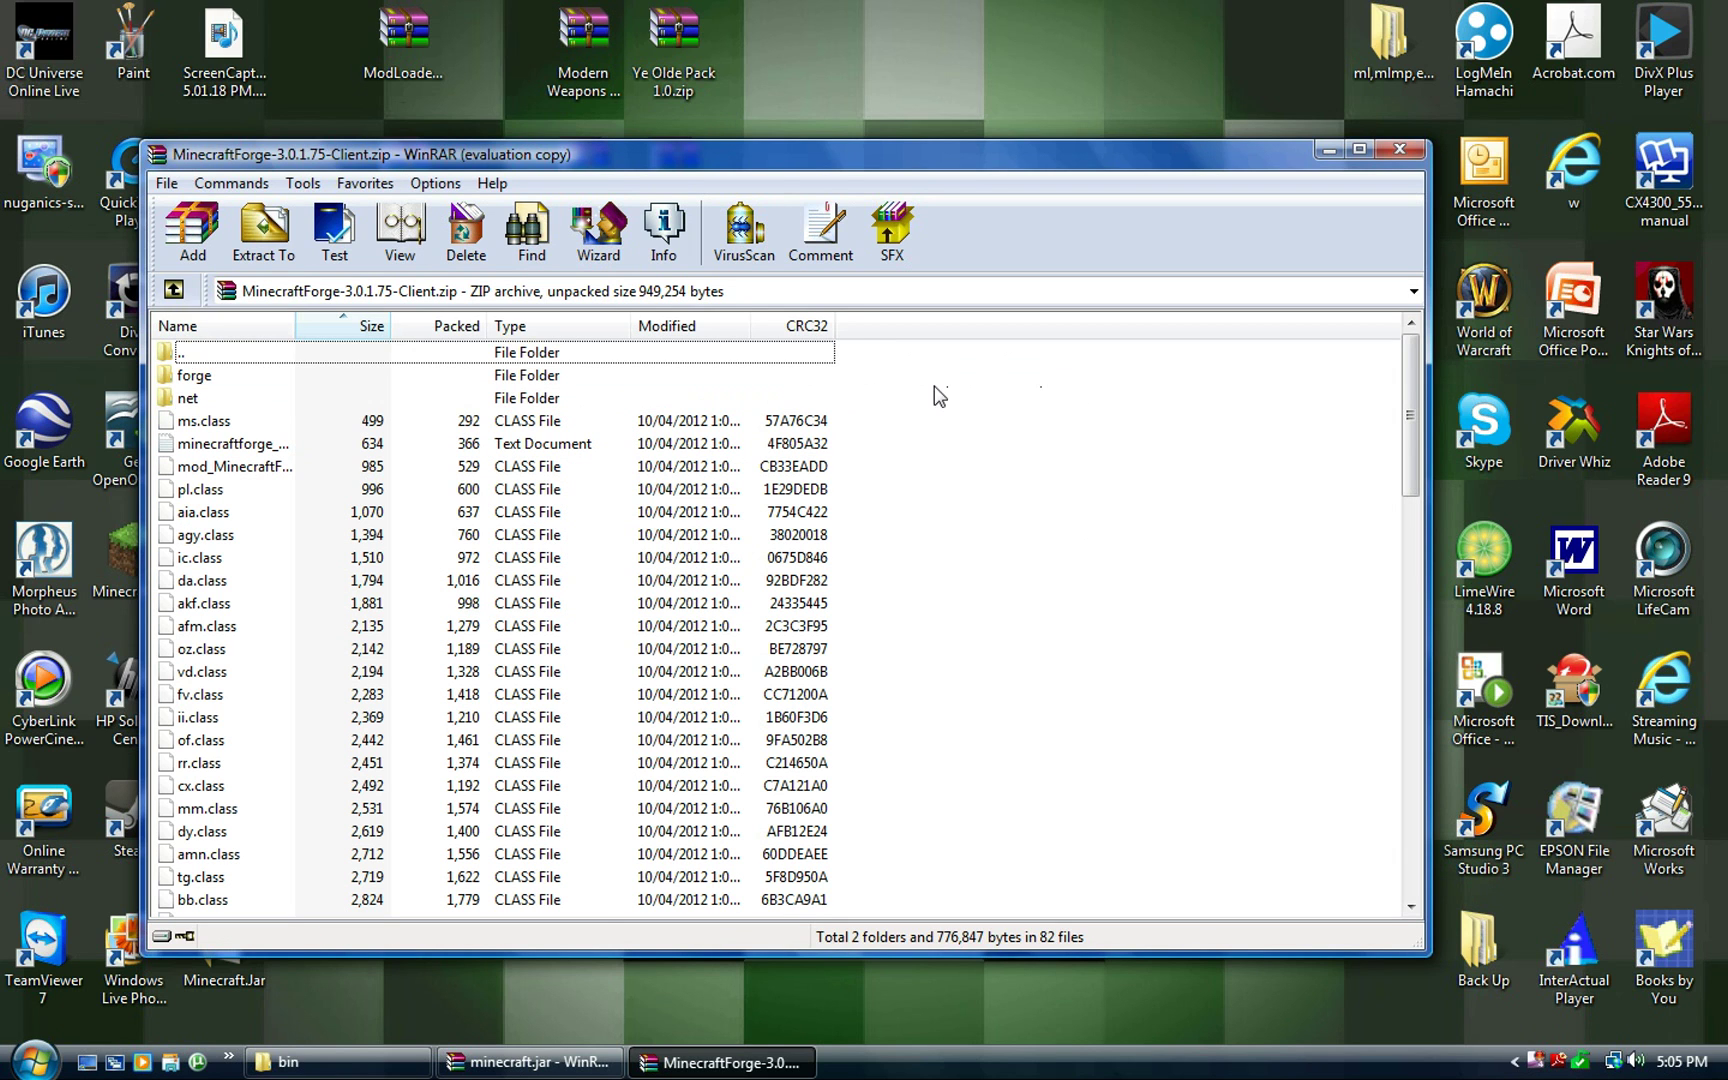
left_click_drag(1040, 380, 795, 610)
left_click(991, 379)
left_click_drag(977, 375, 699, 946)
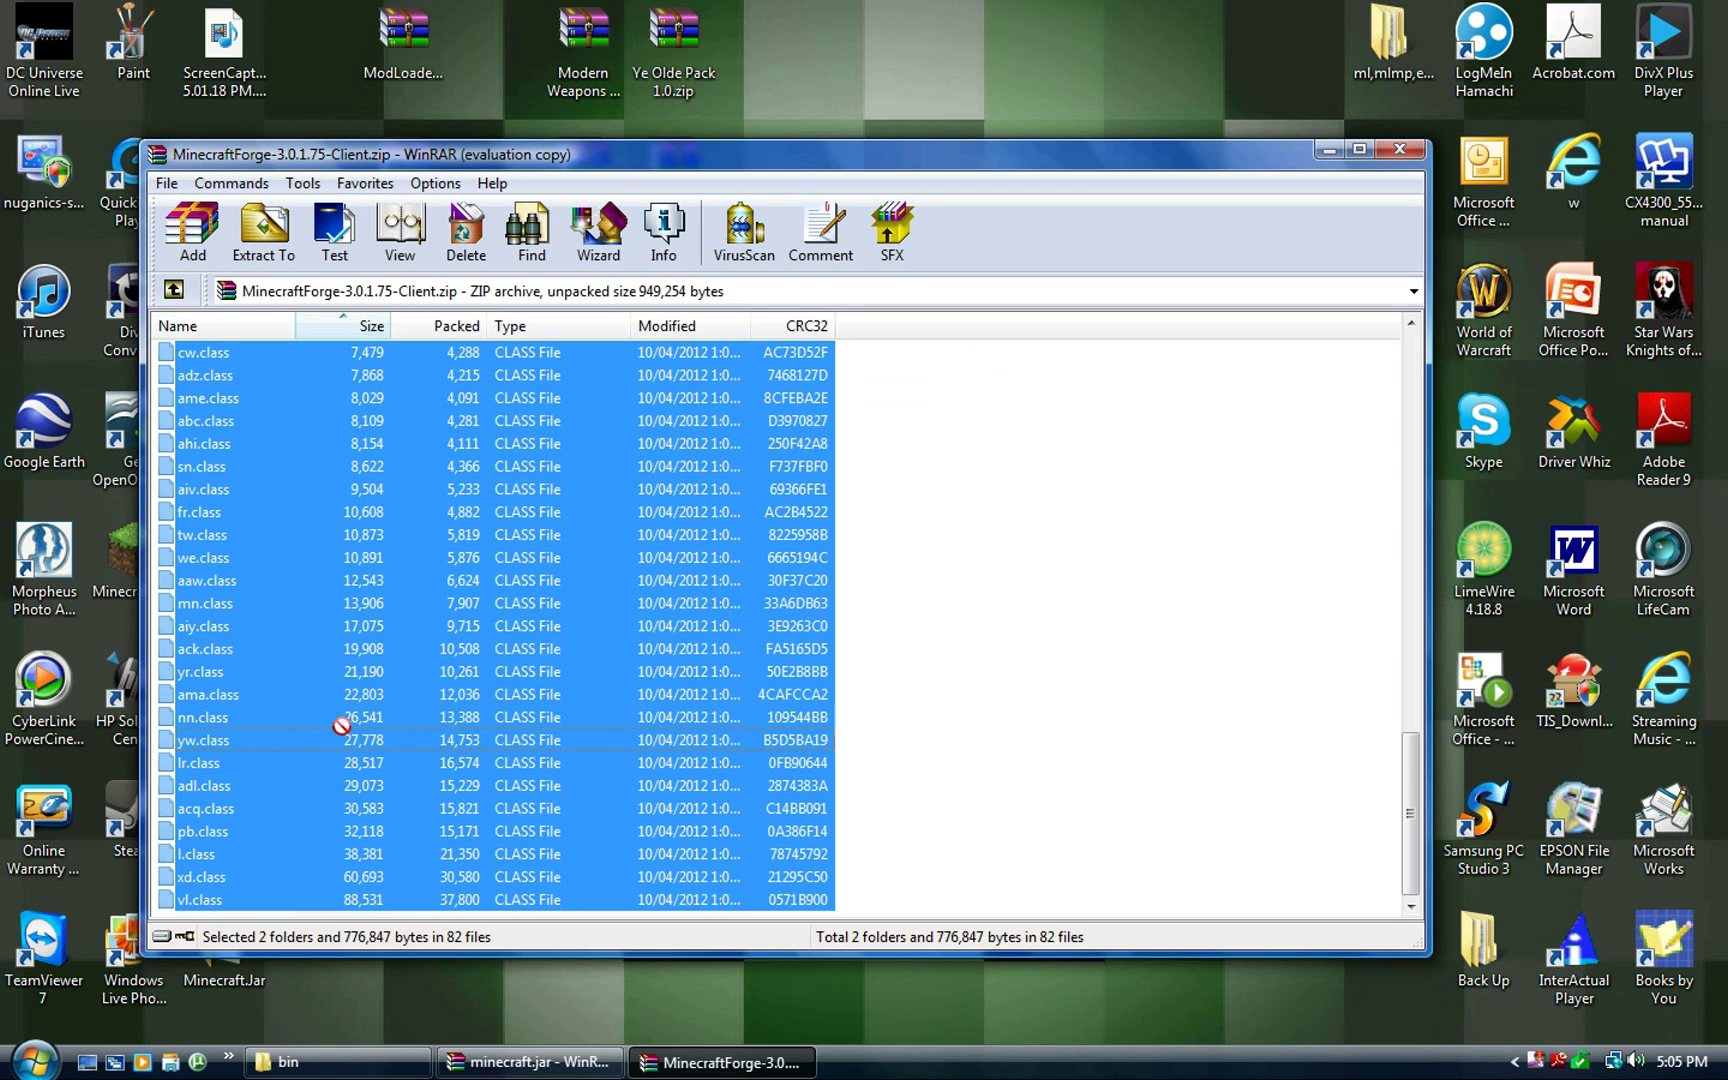
left_click_drag(341, 727, 924, 766)
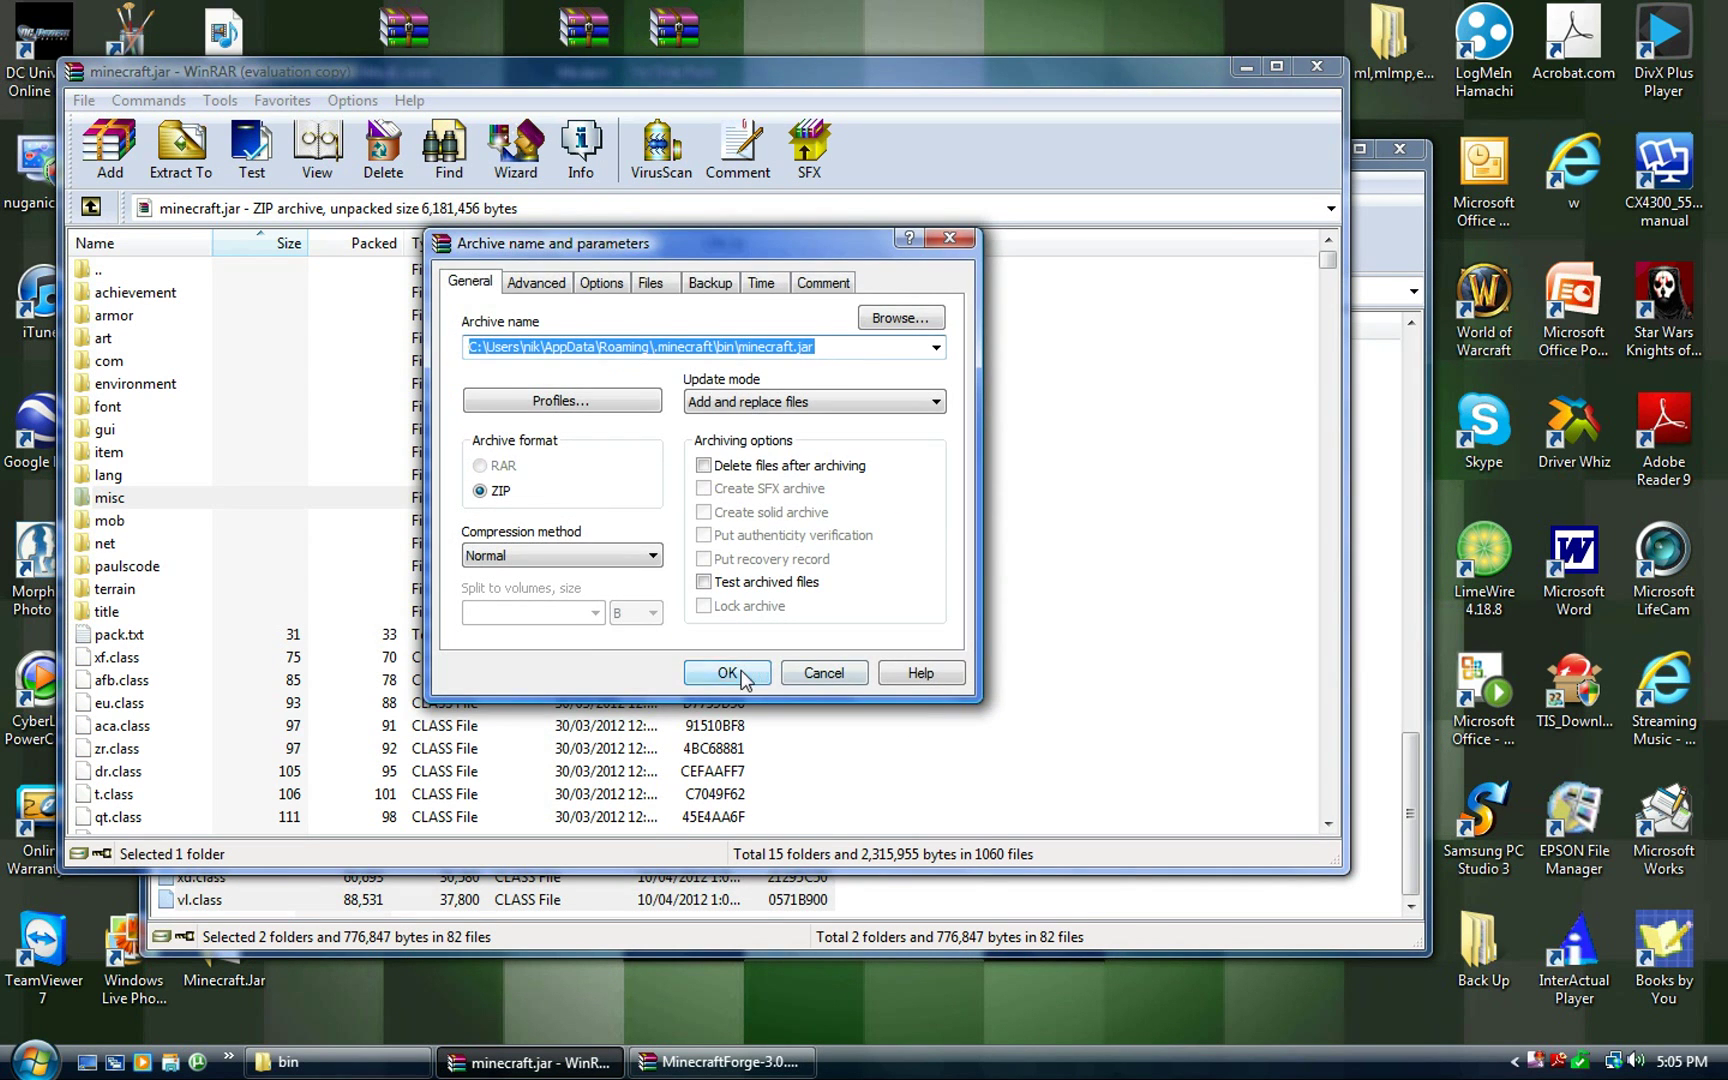
left_click(757, 665)
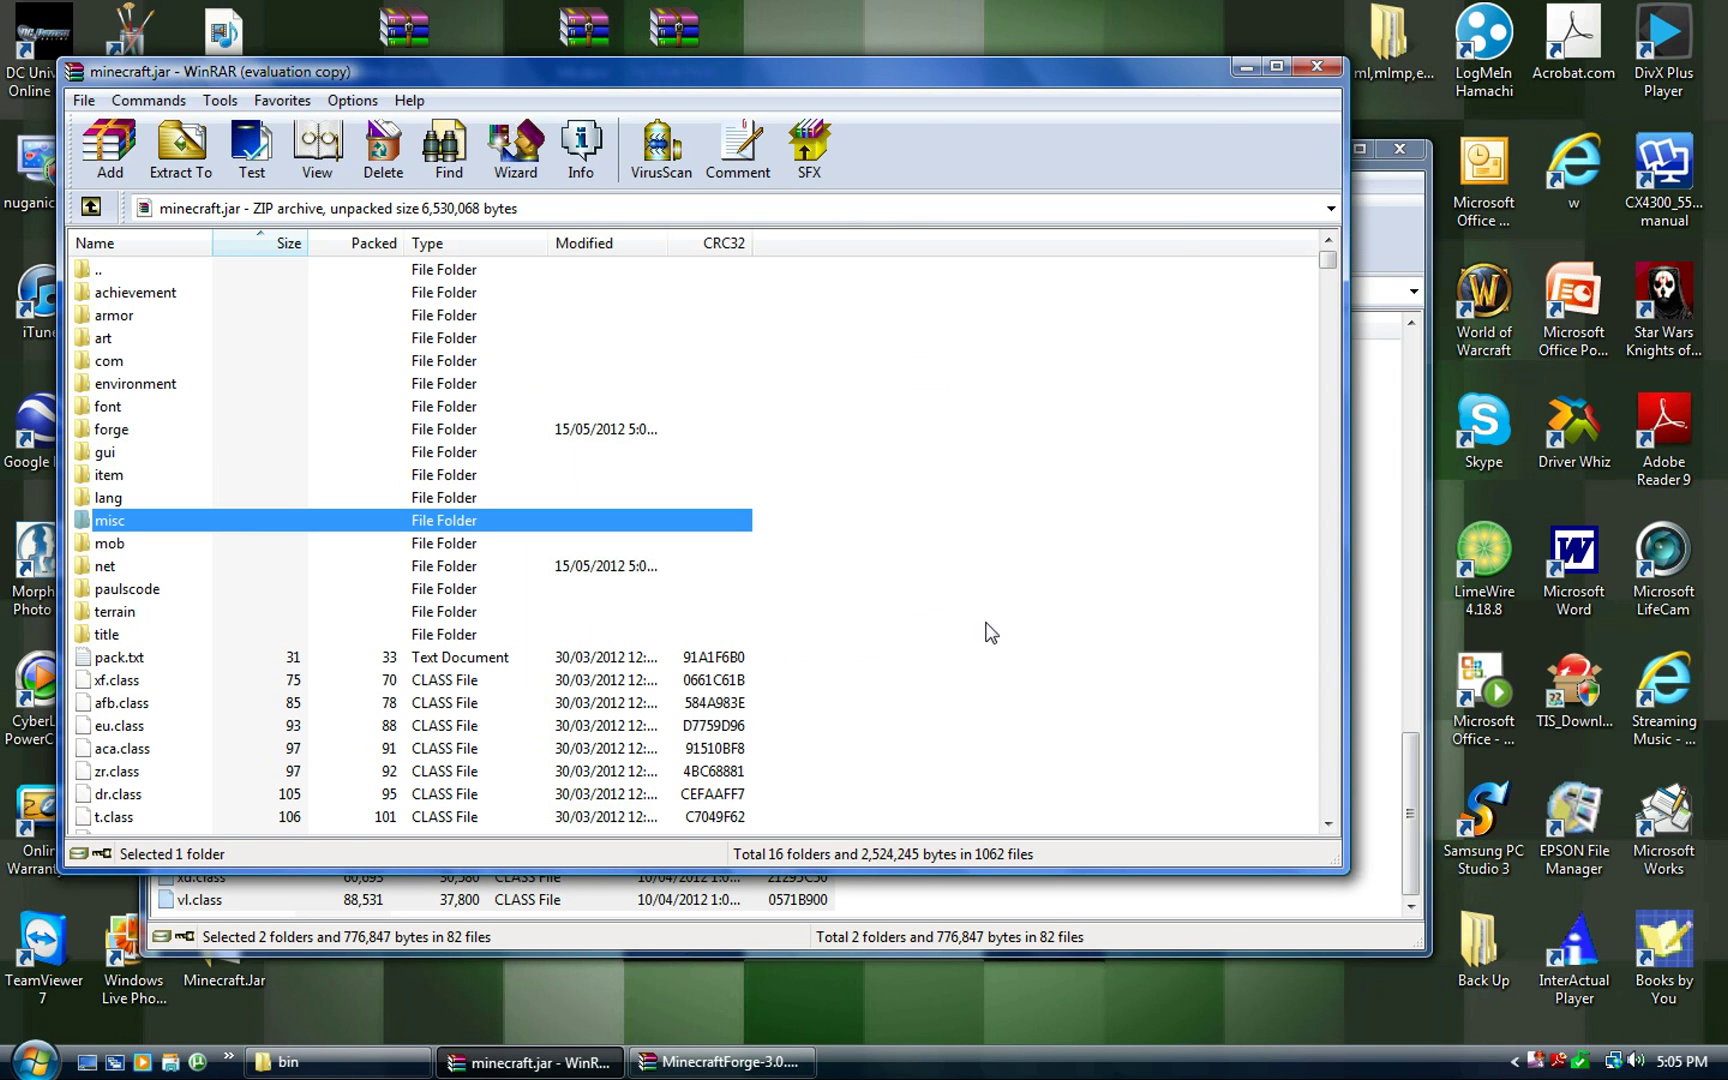
left_click(1232, 67)
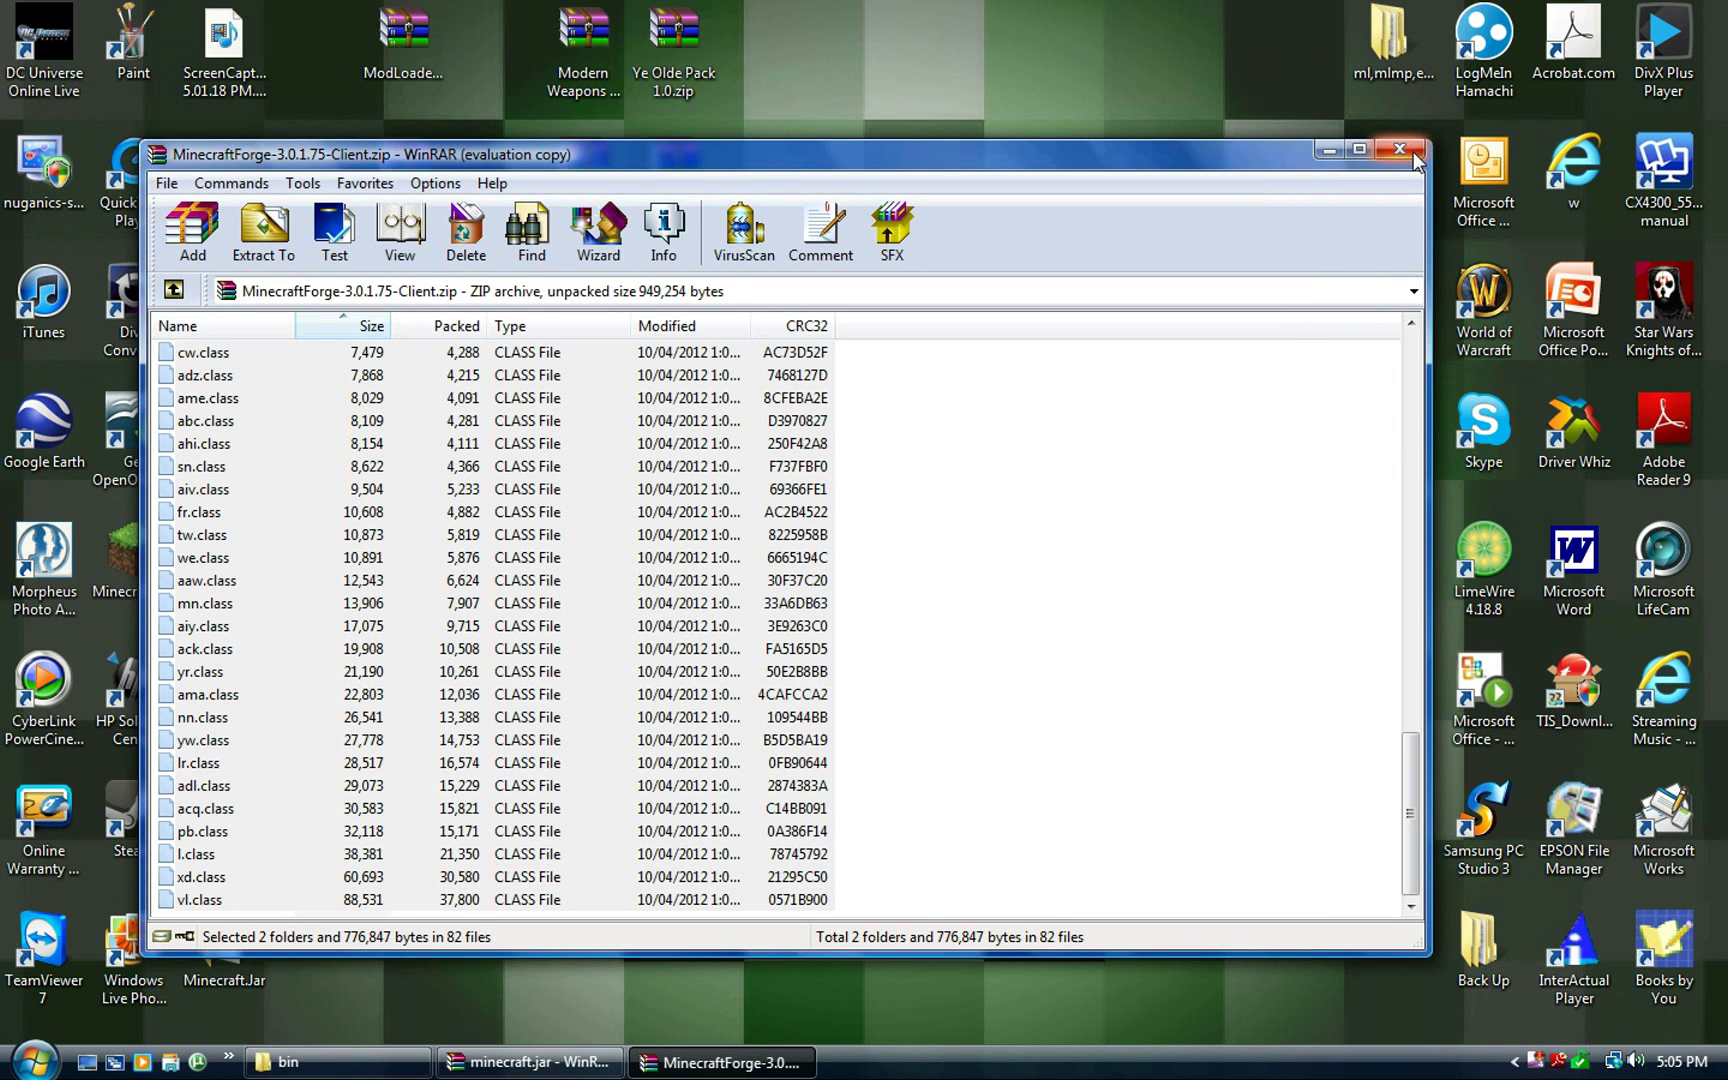
left_click(1410, 150)
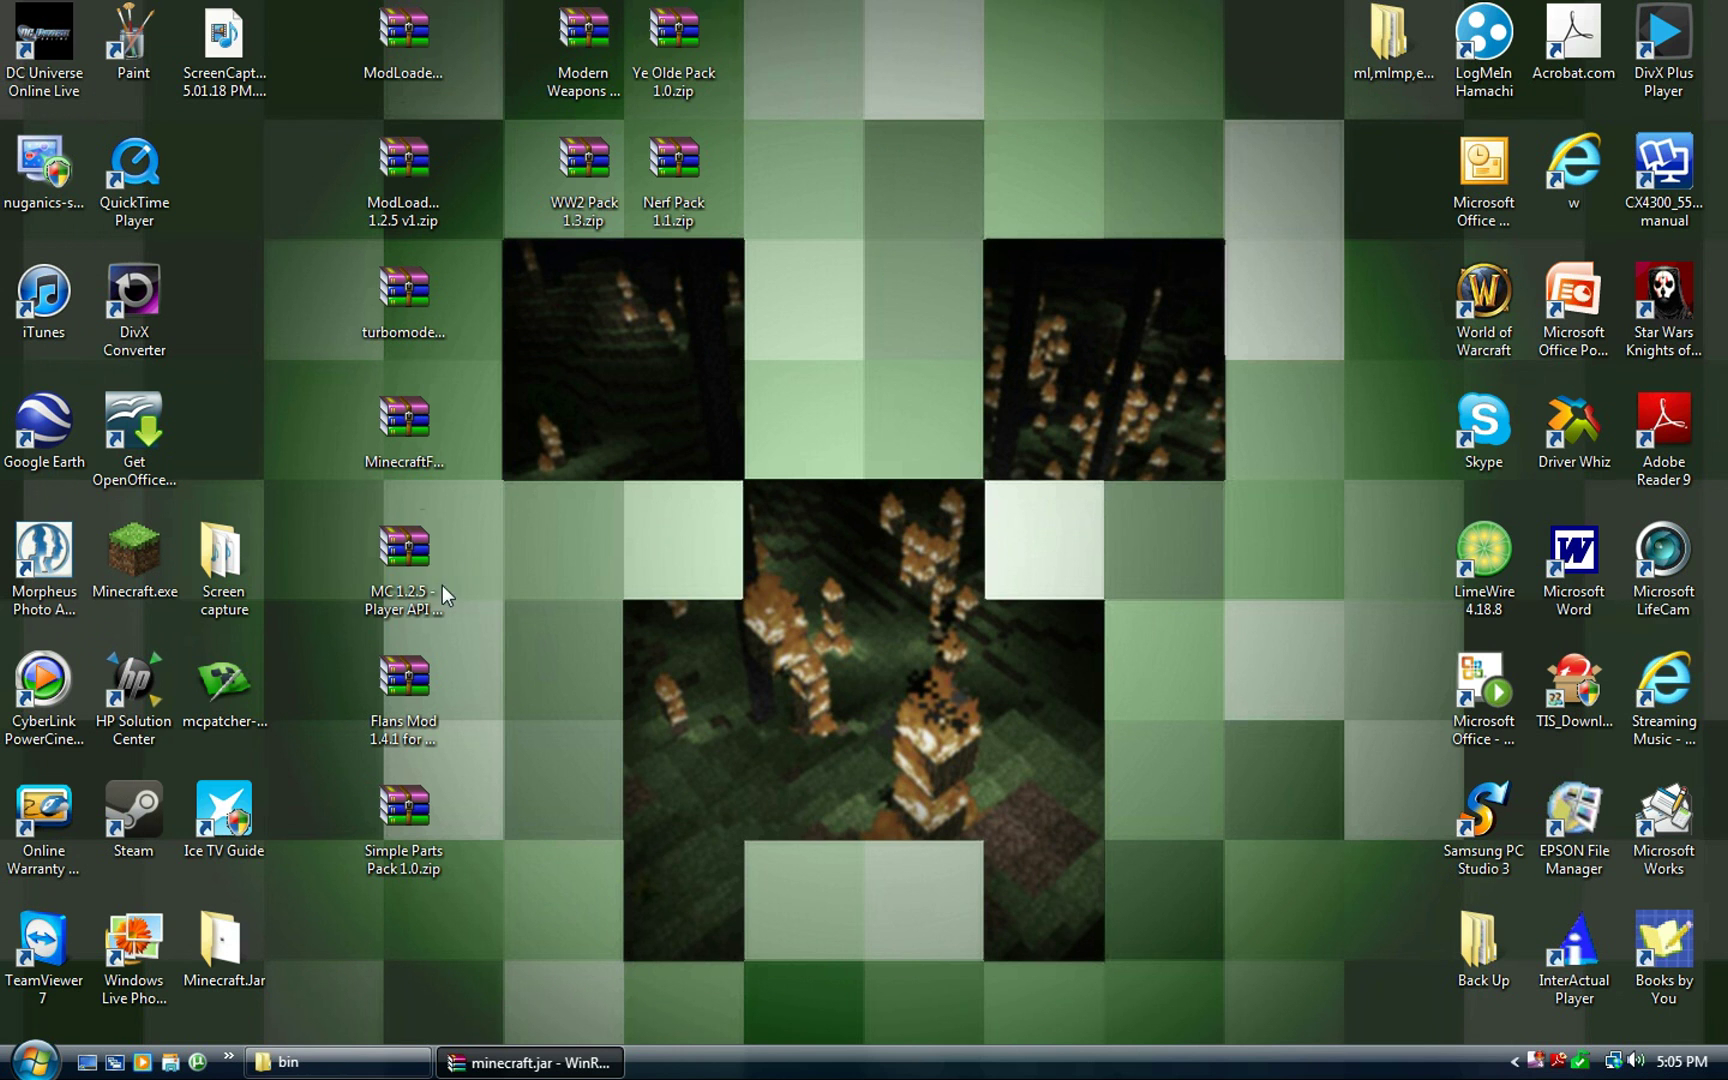
Add all files from MC 1.2.5 - Player API client 1.0.zip to minecraft.jar with the default archive settings, and close both archives
double_click(400, 593)
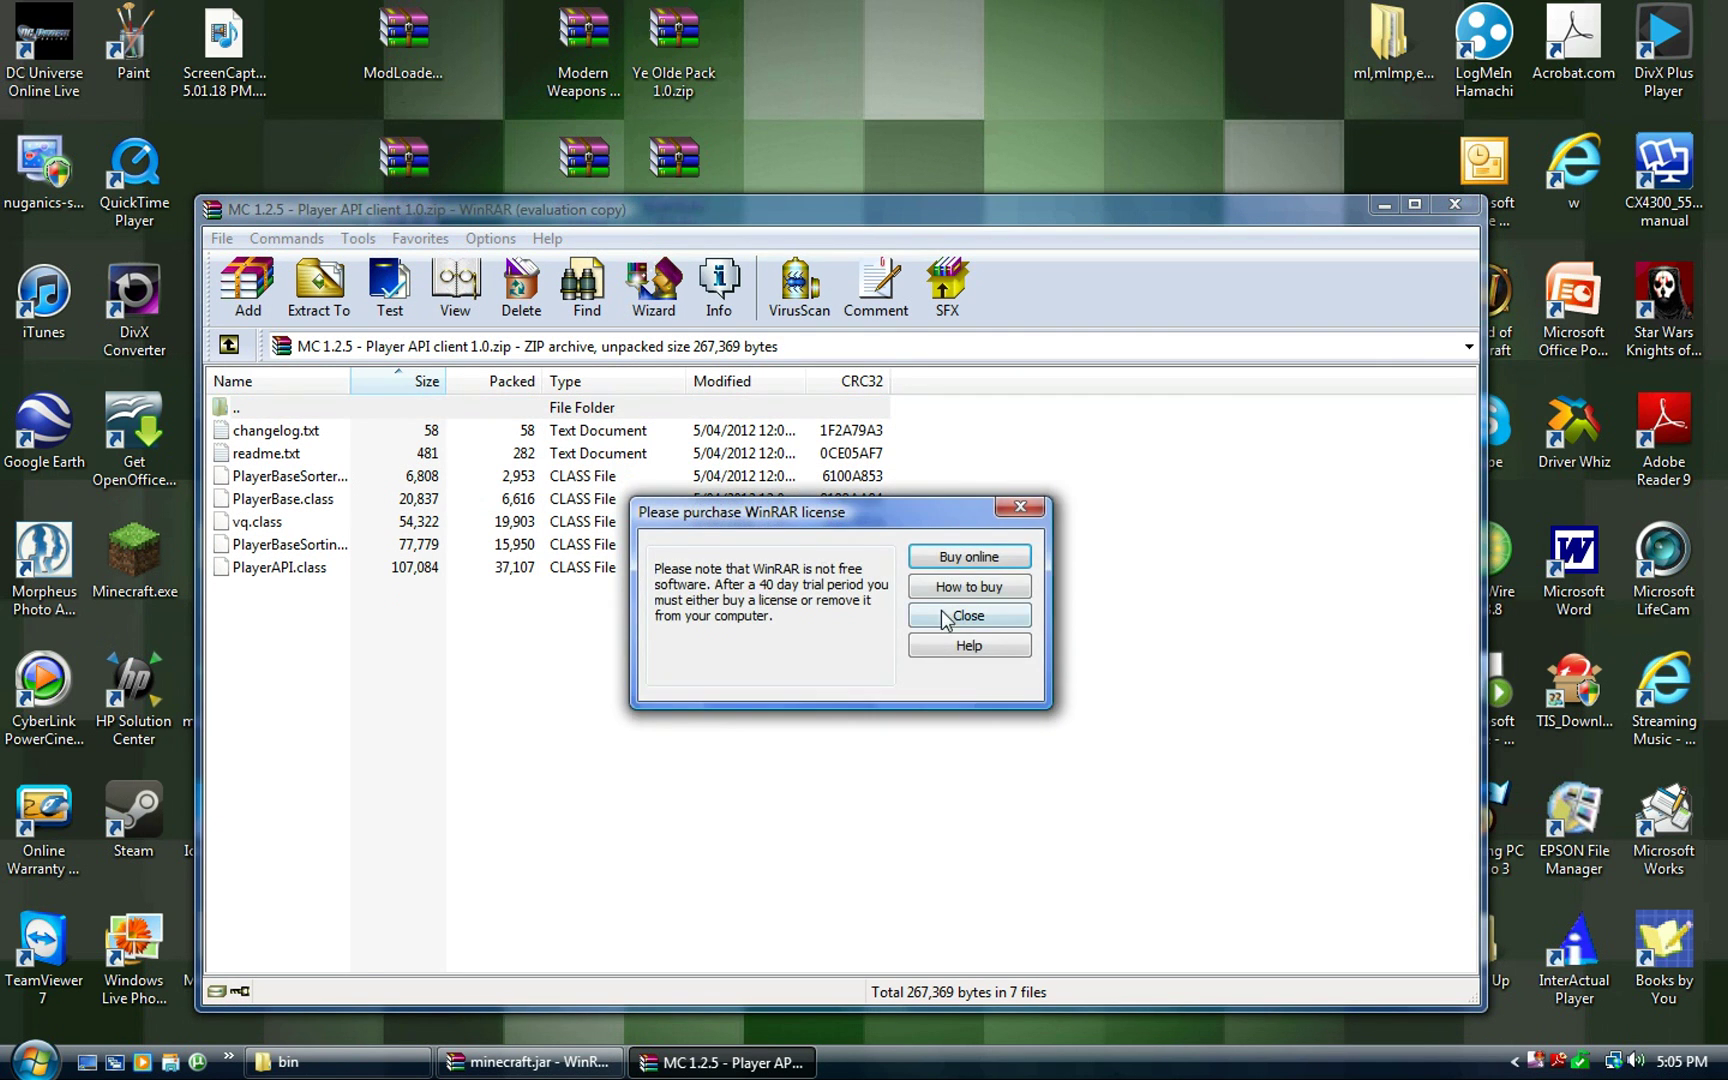
left_click(950, 620)
left_click_drag(358, 567, 634, 863)
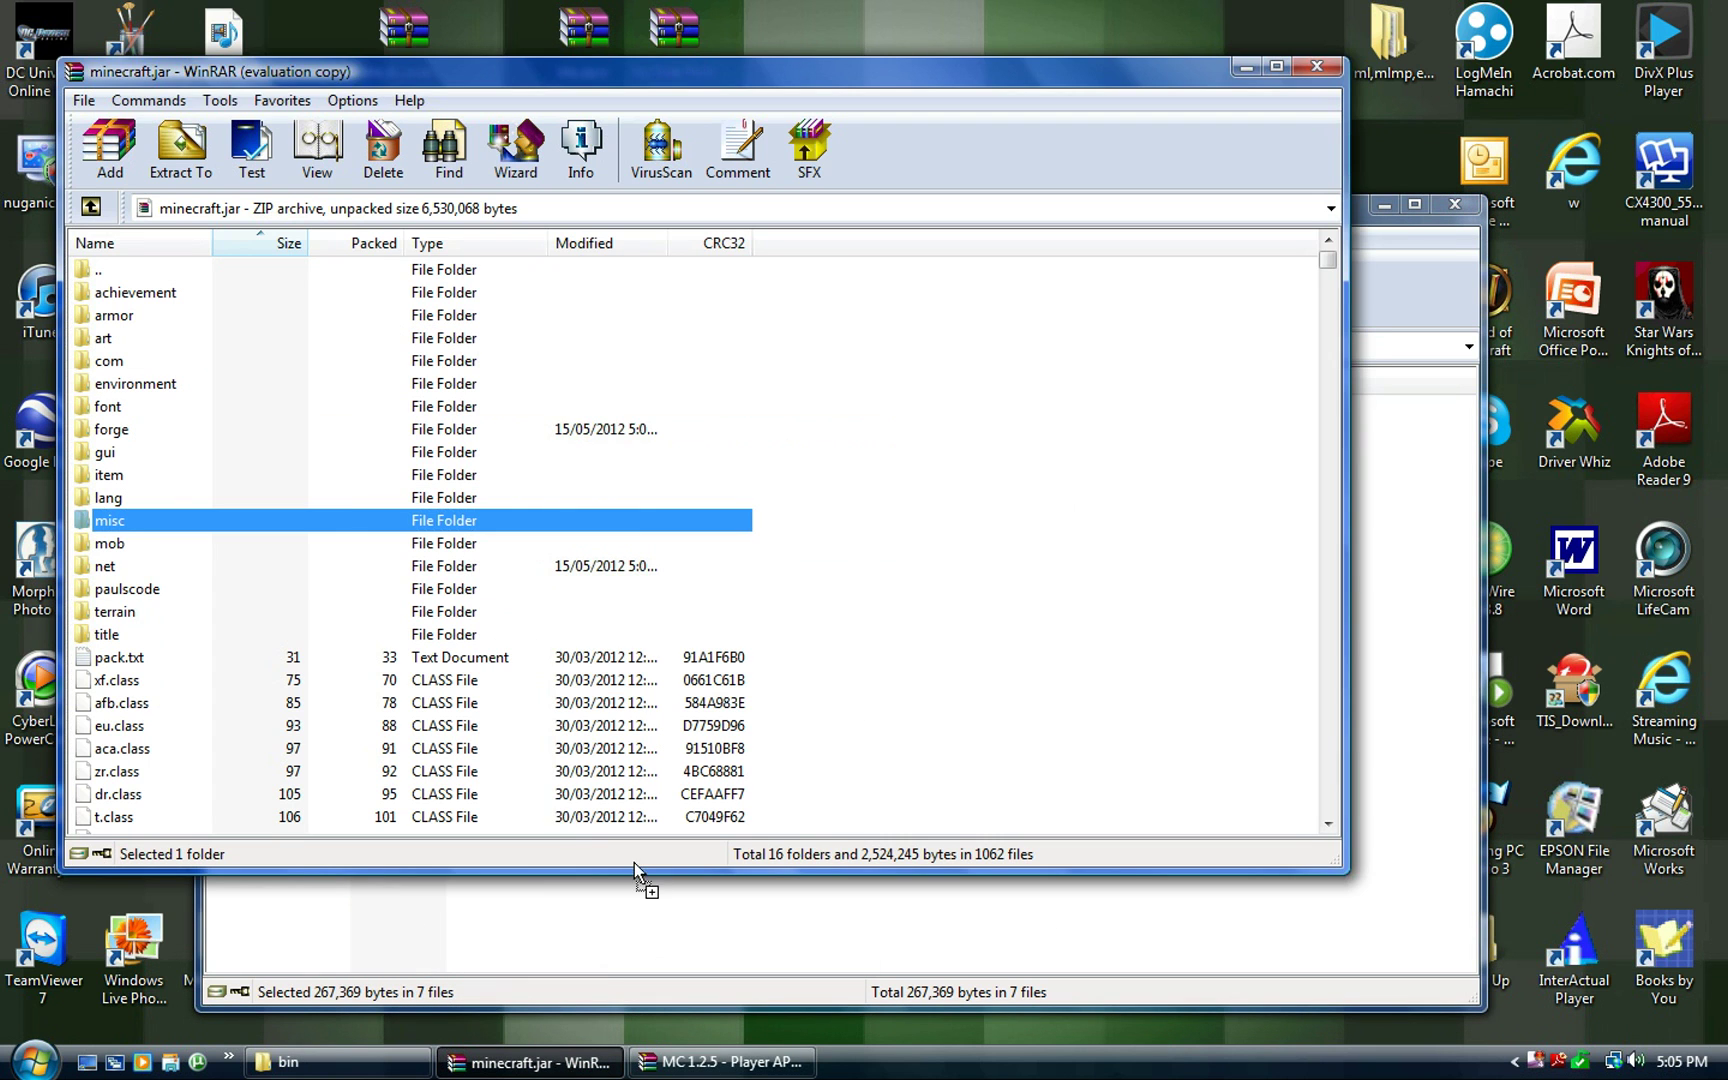
left_click_drag(506, 726, 506, 726)
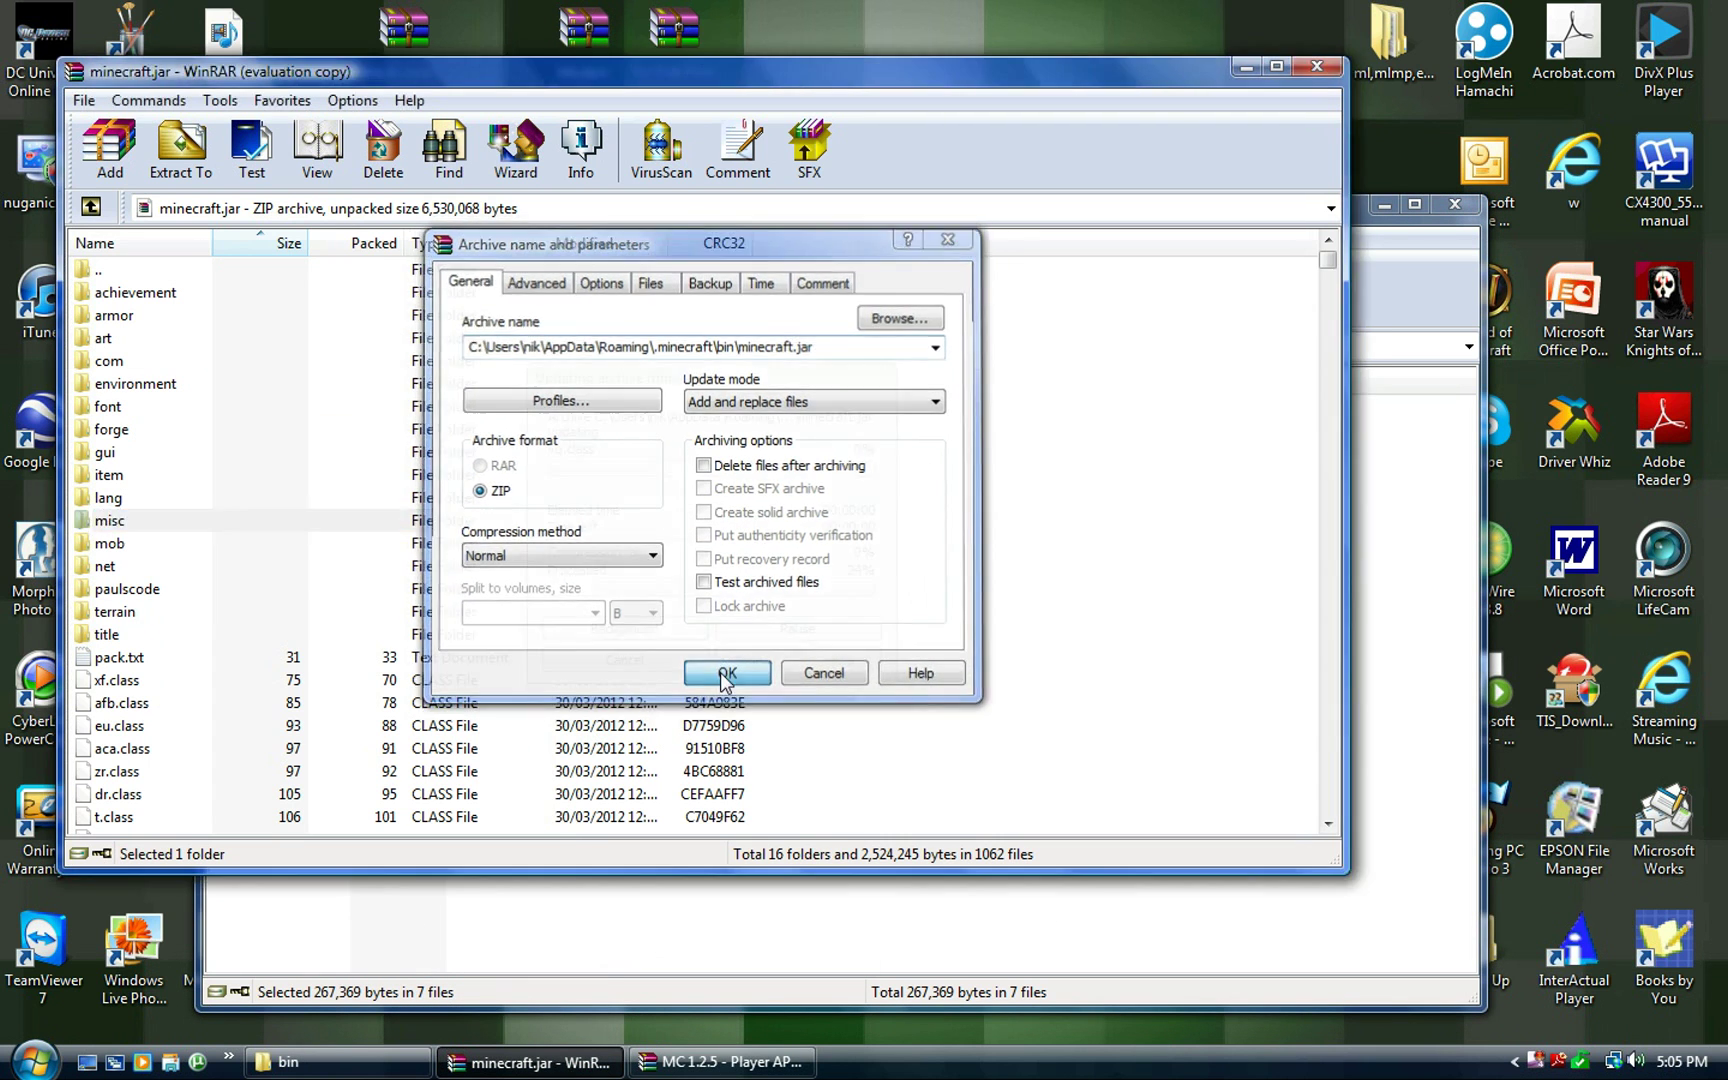
left_click(726, 676)
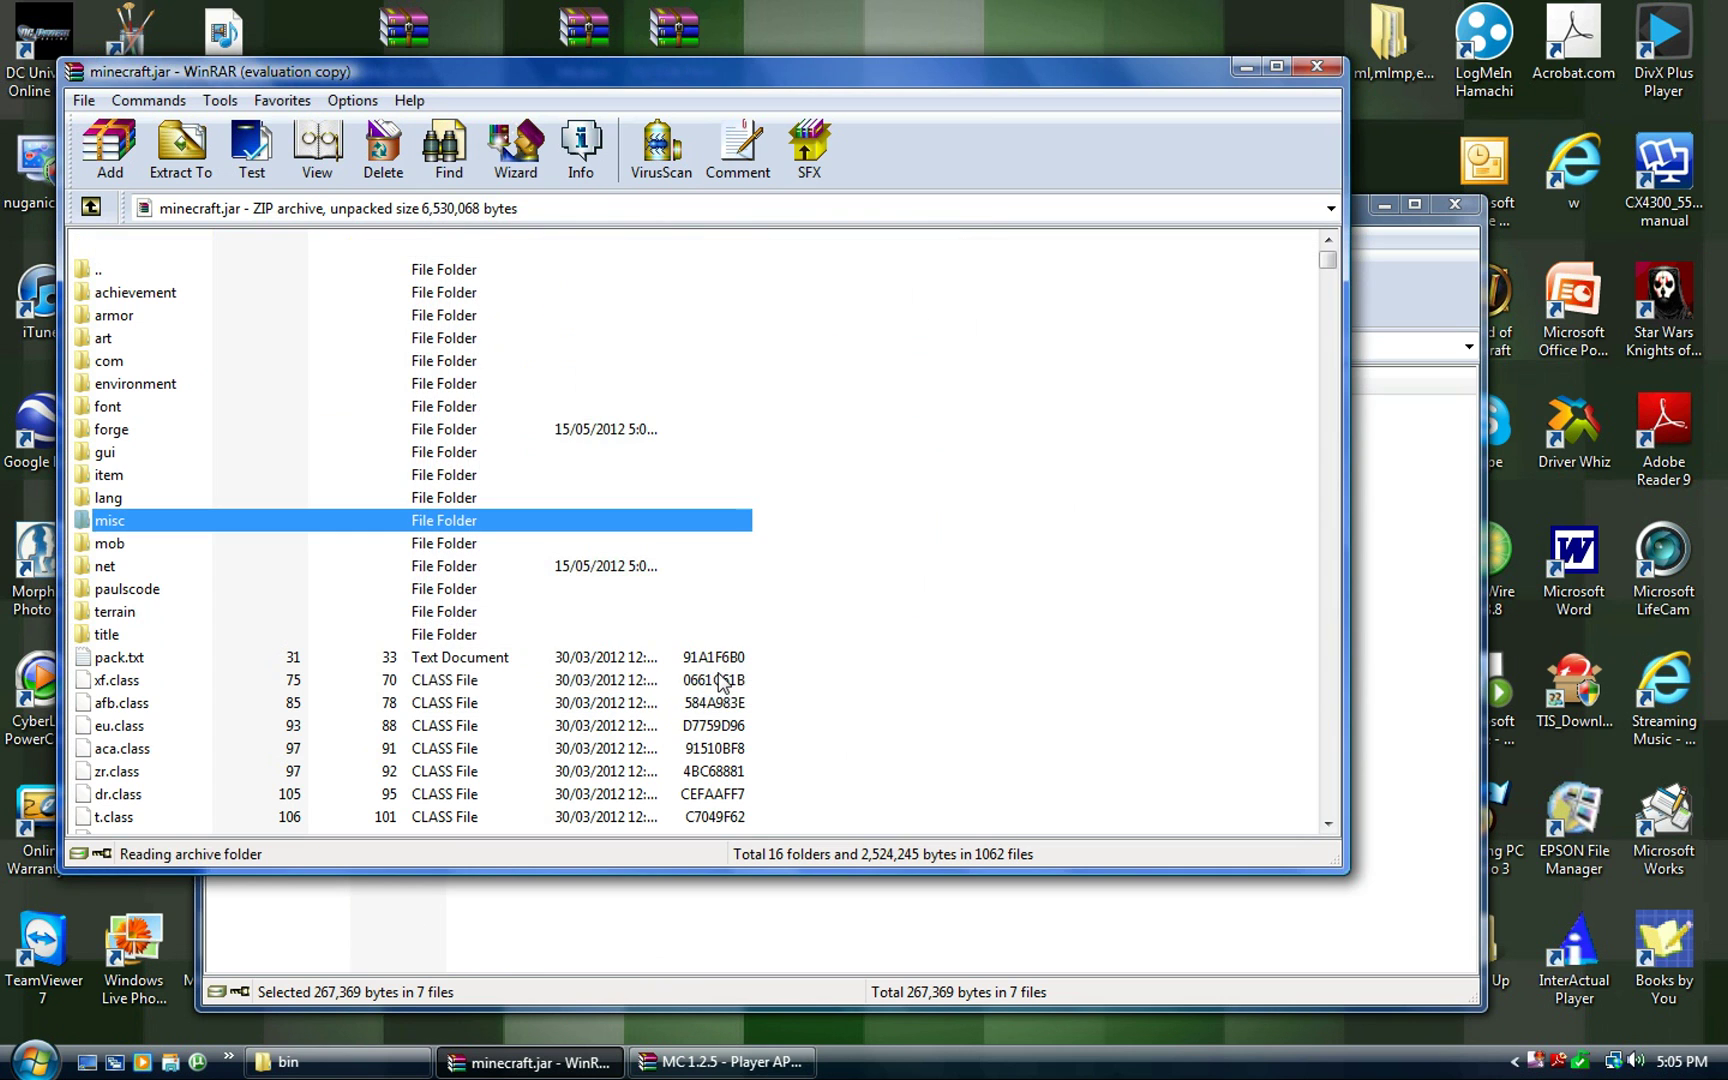
left_click(1318, 66)
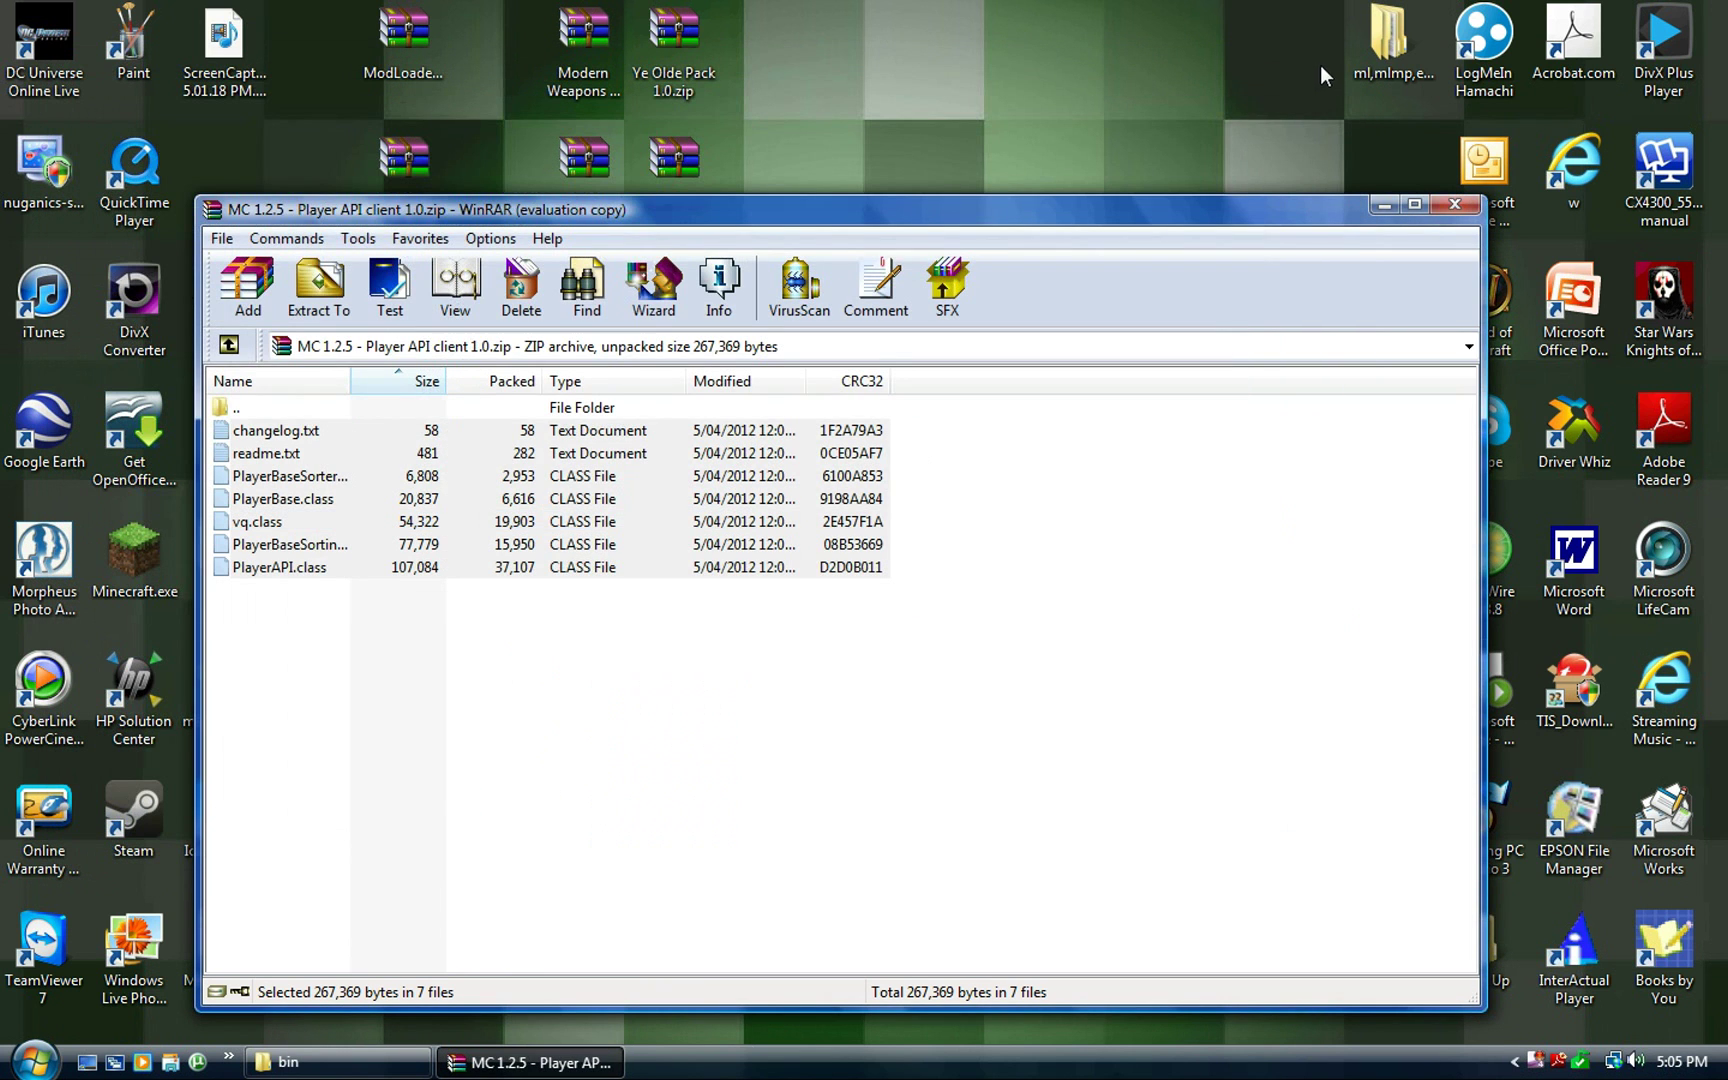
left_click(1456, 206)
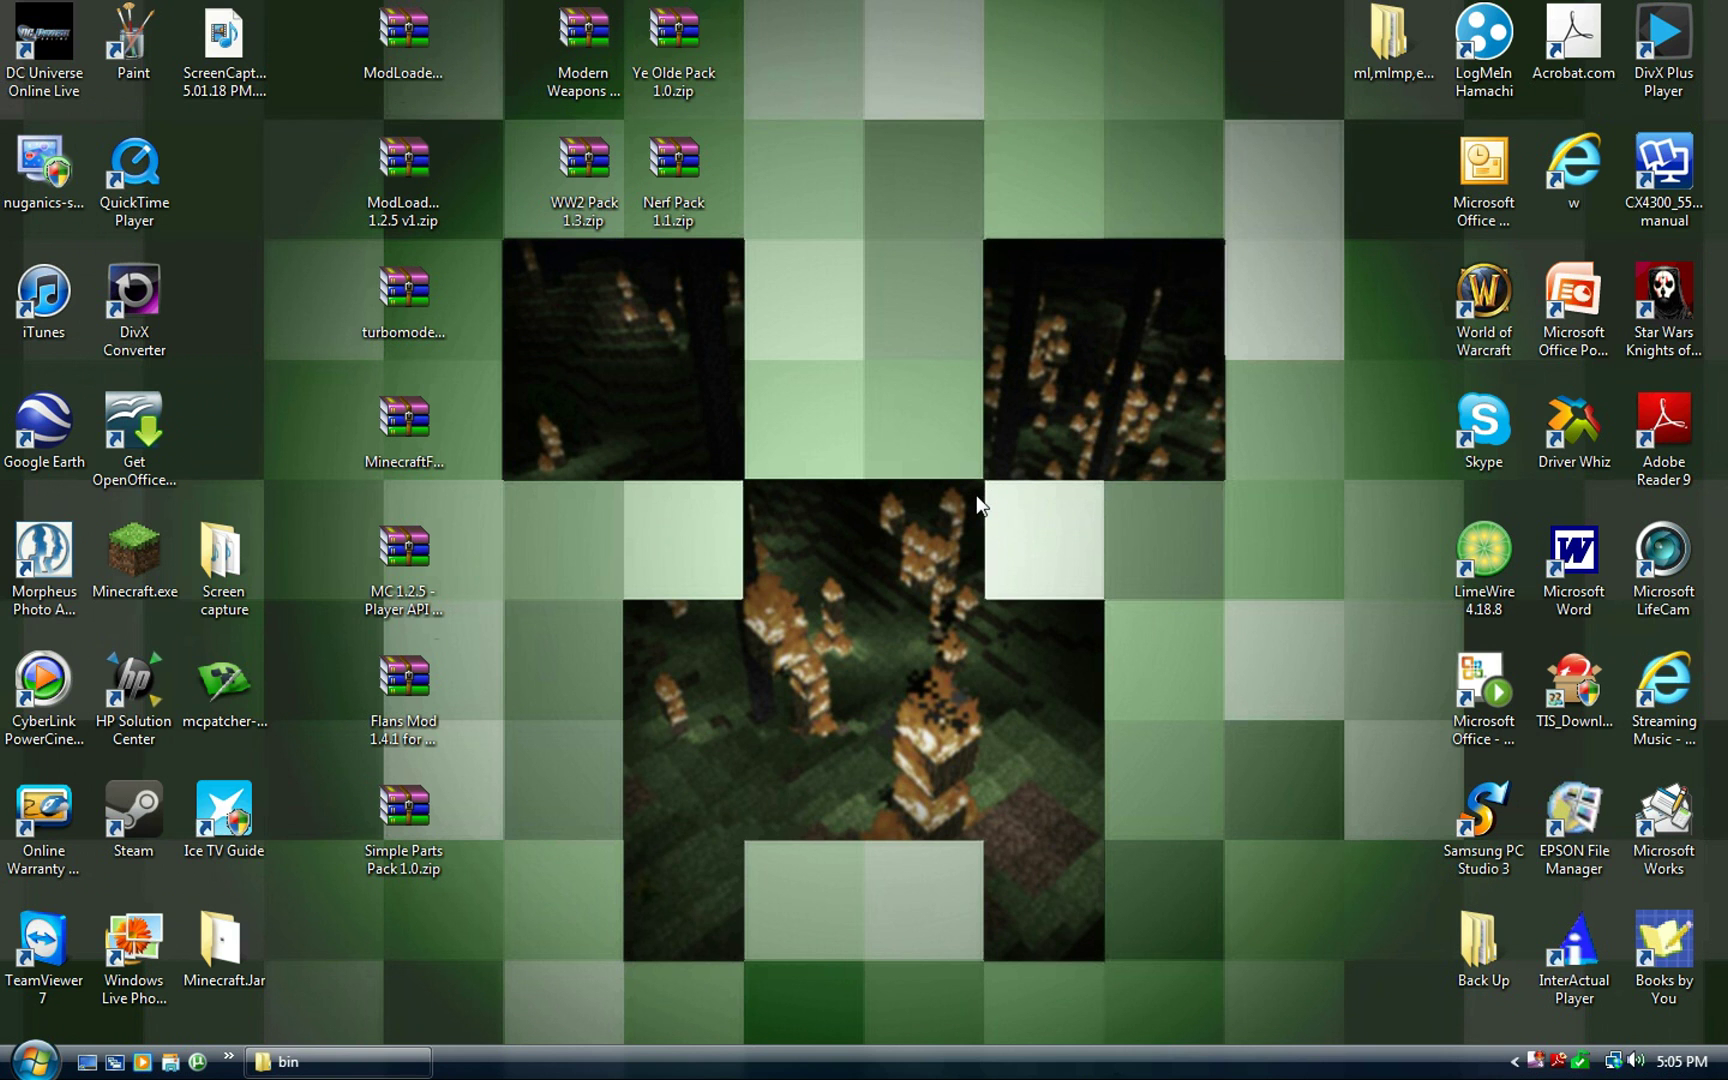
Return from the bin folder to .minecraft and create a new folder there named mods
left_click(345, 1070)
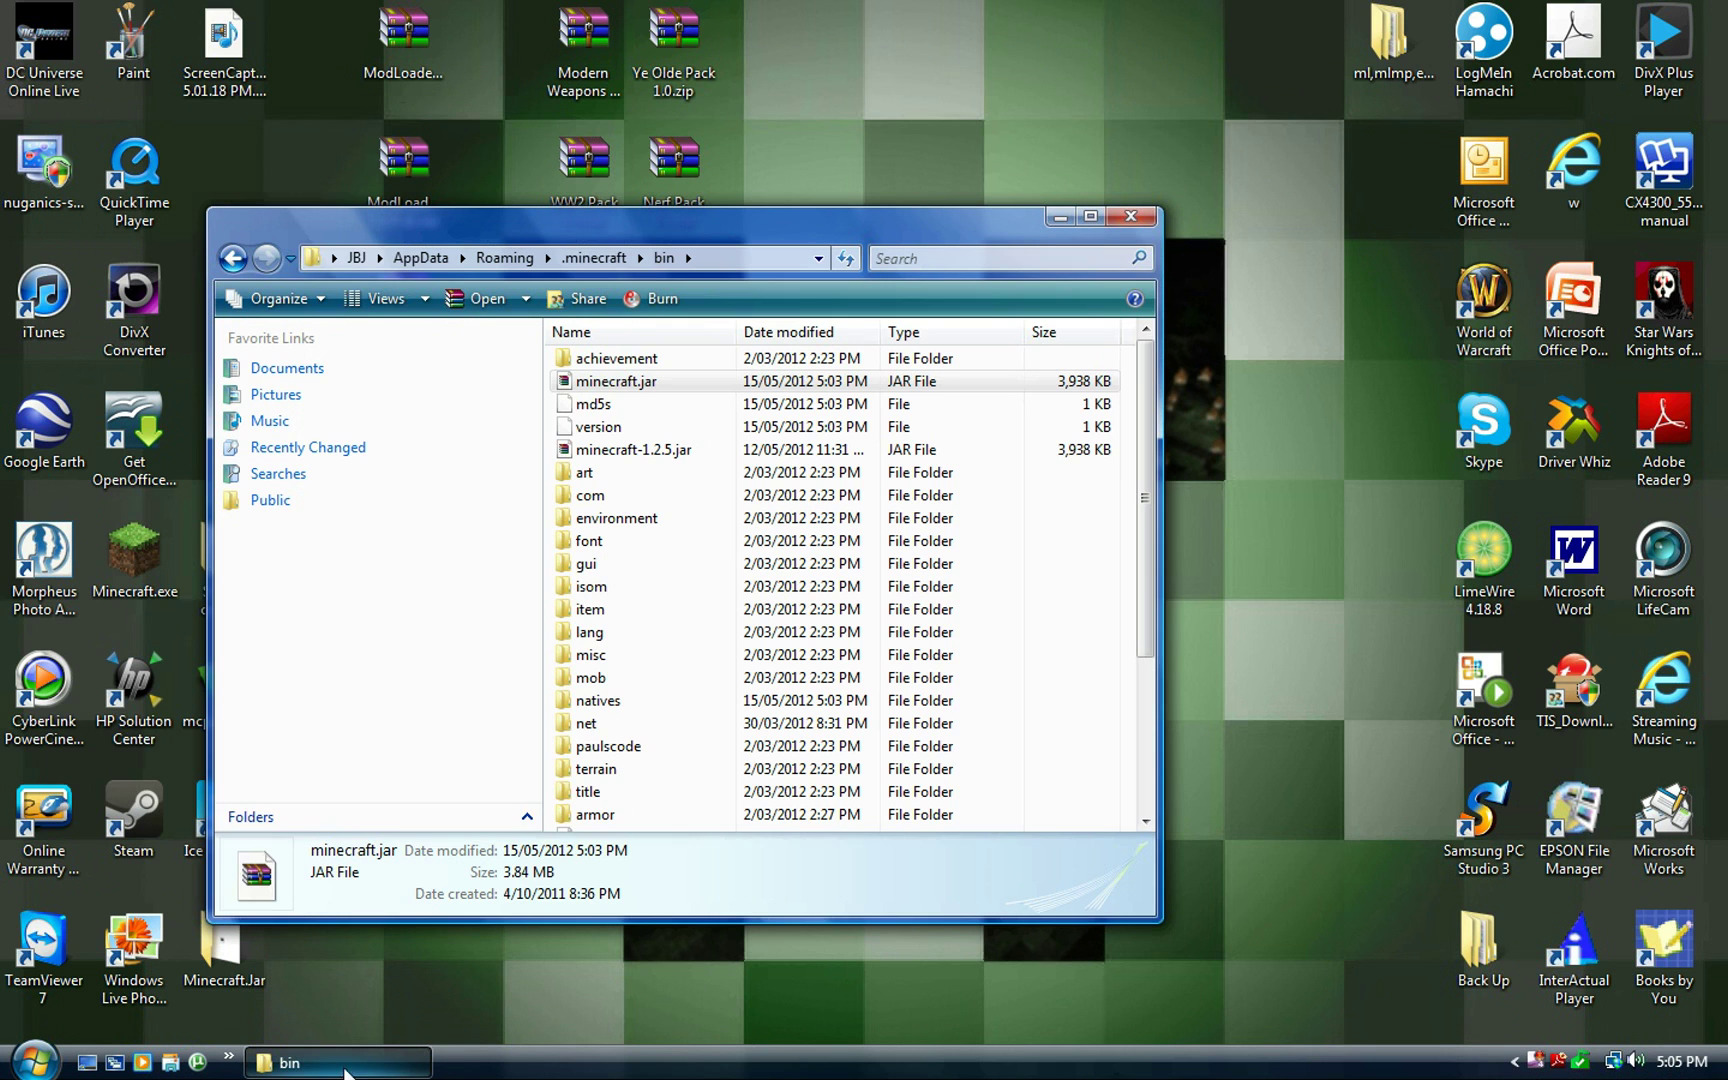
left_click(232, 259)
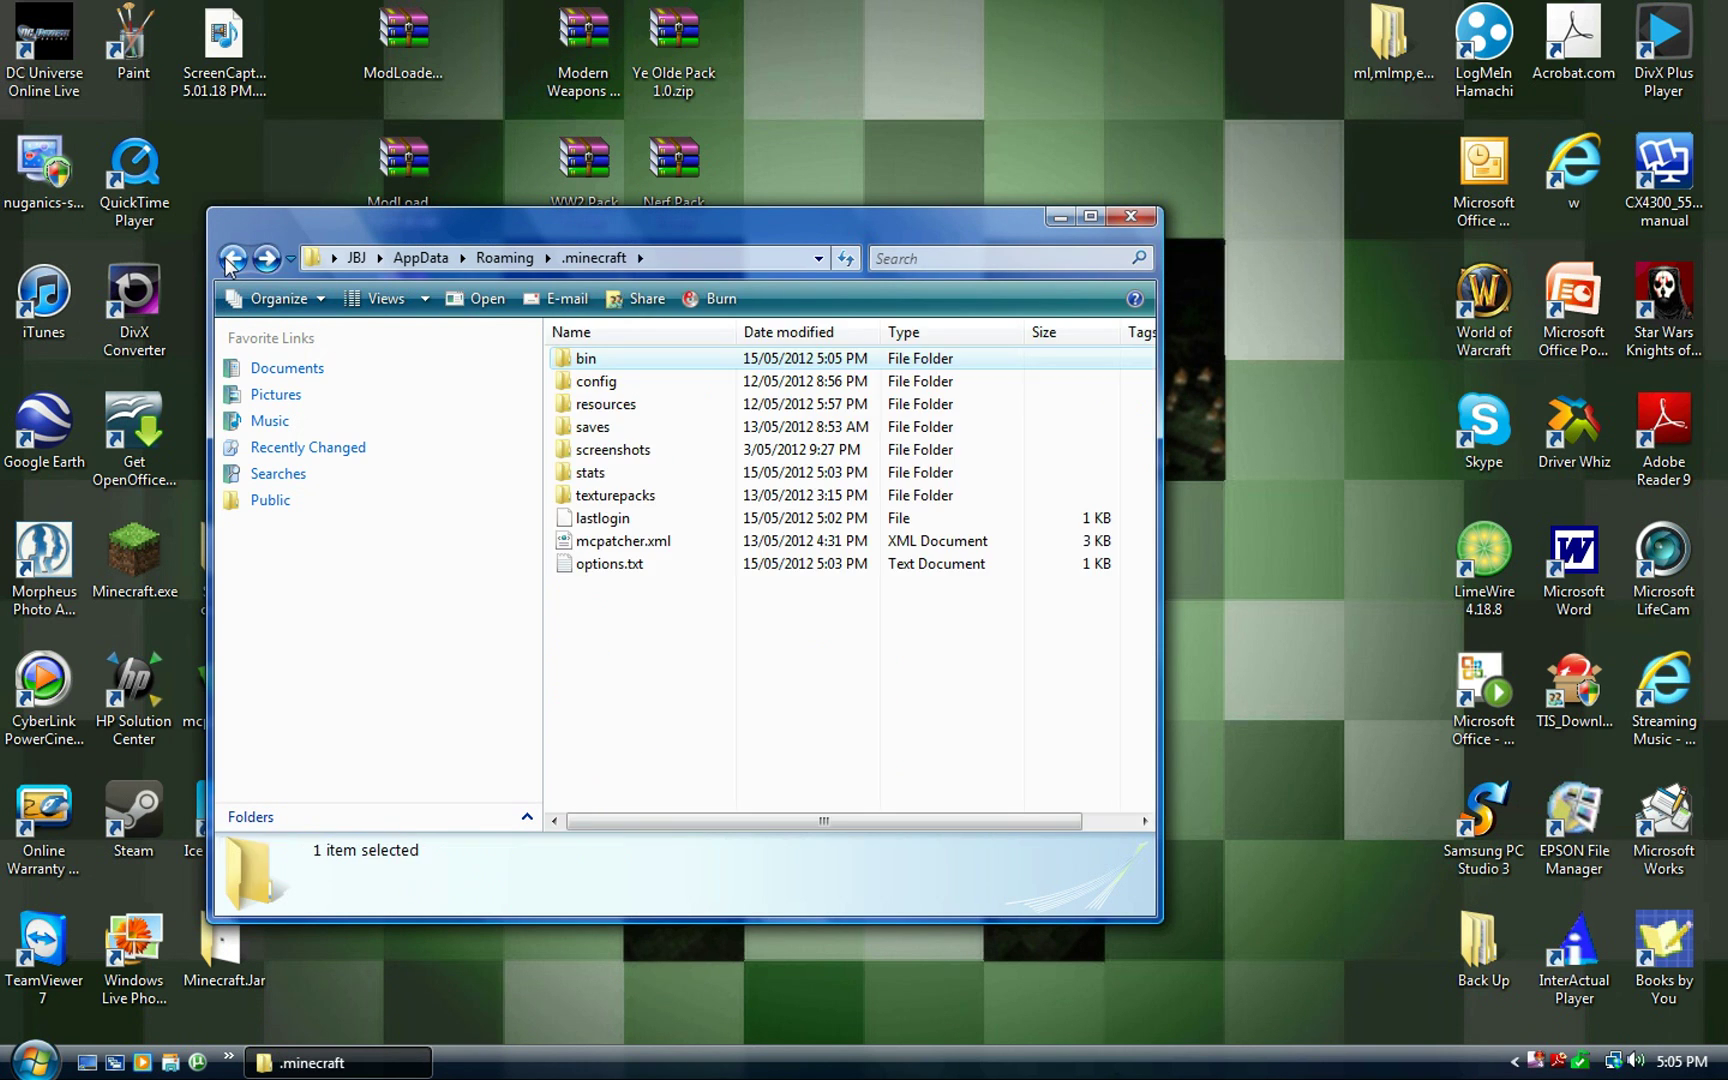
right_click(641, 647)
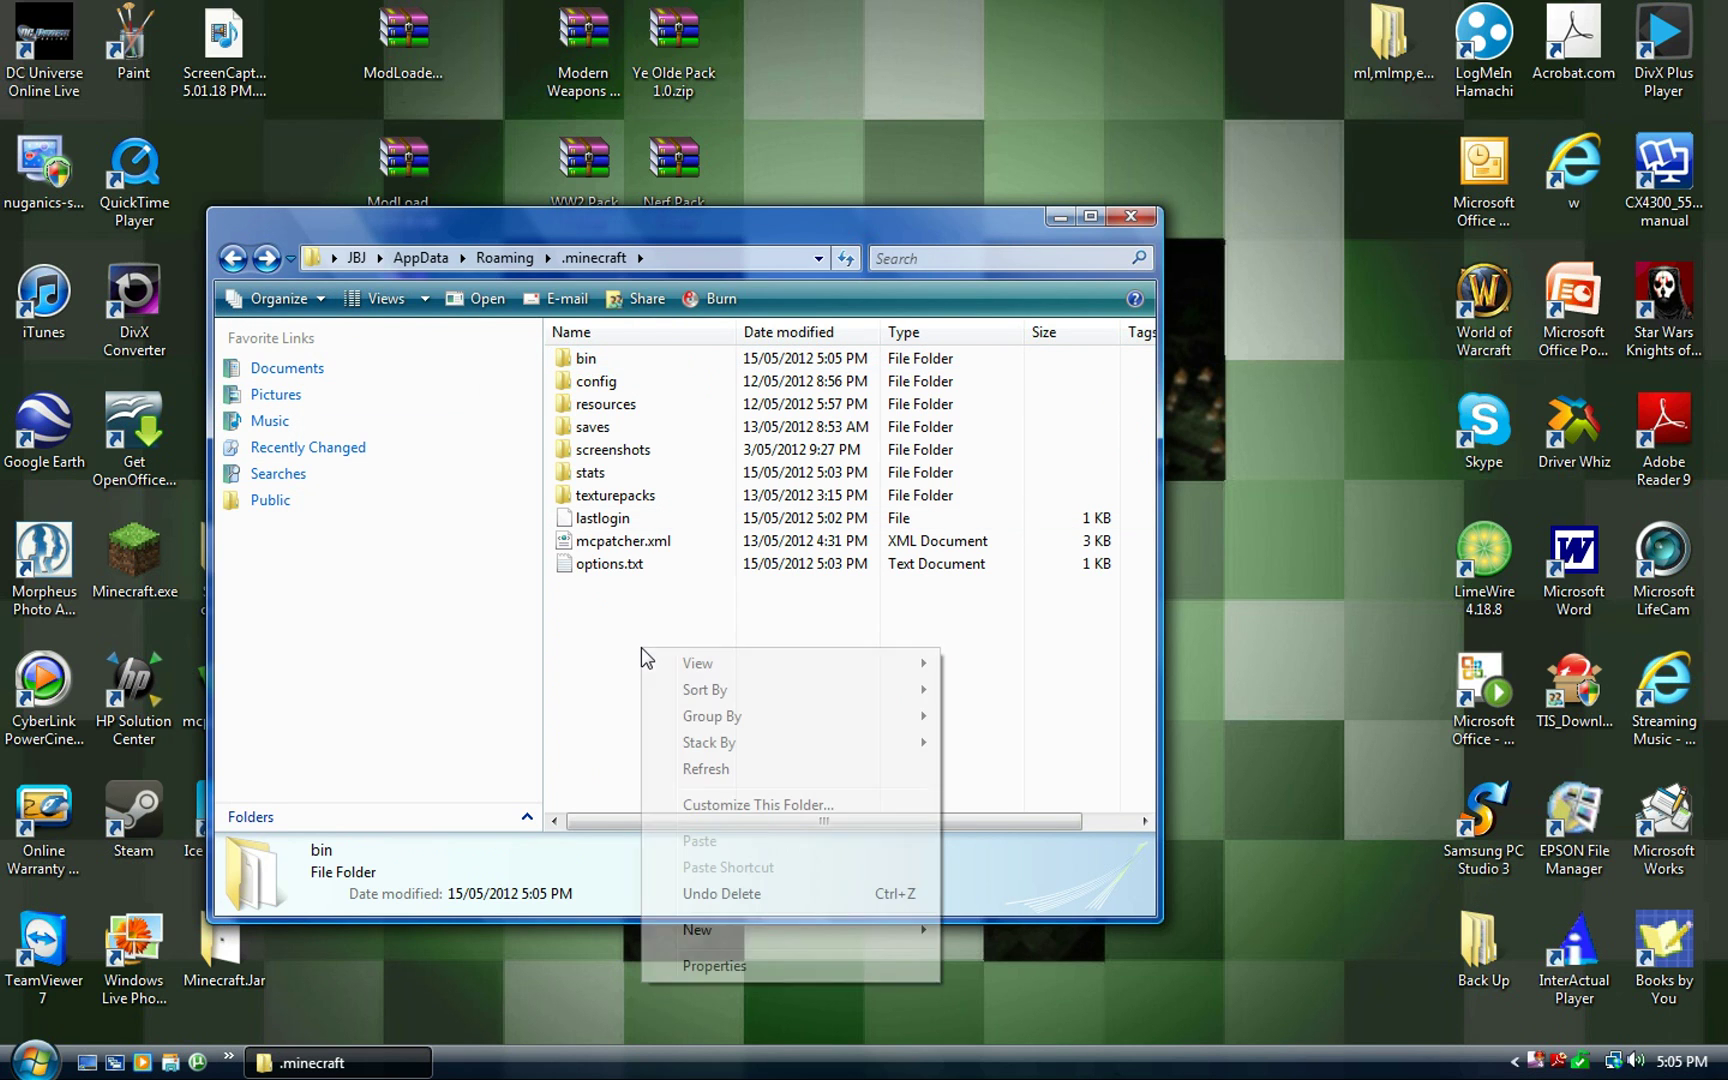
mouse_move(784, 936)
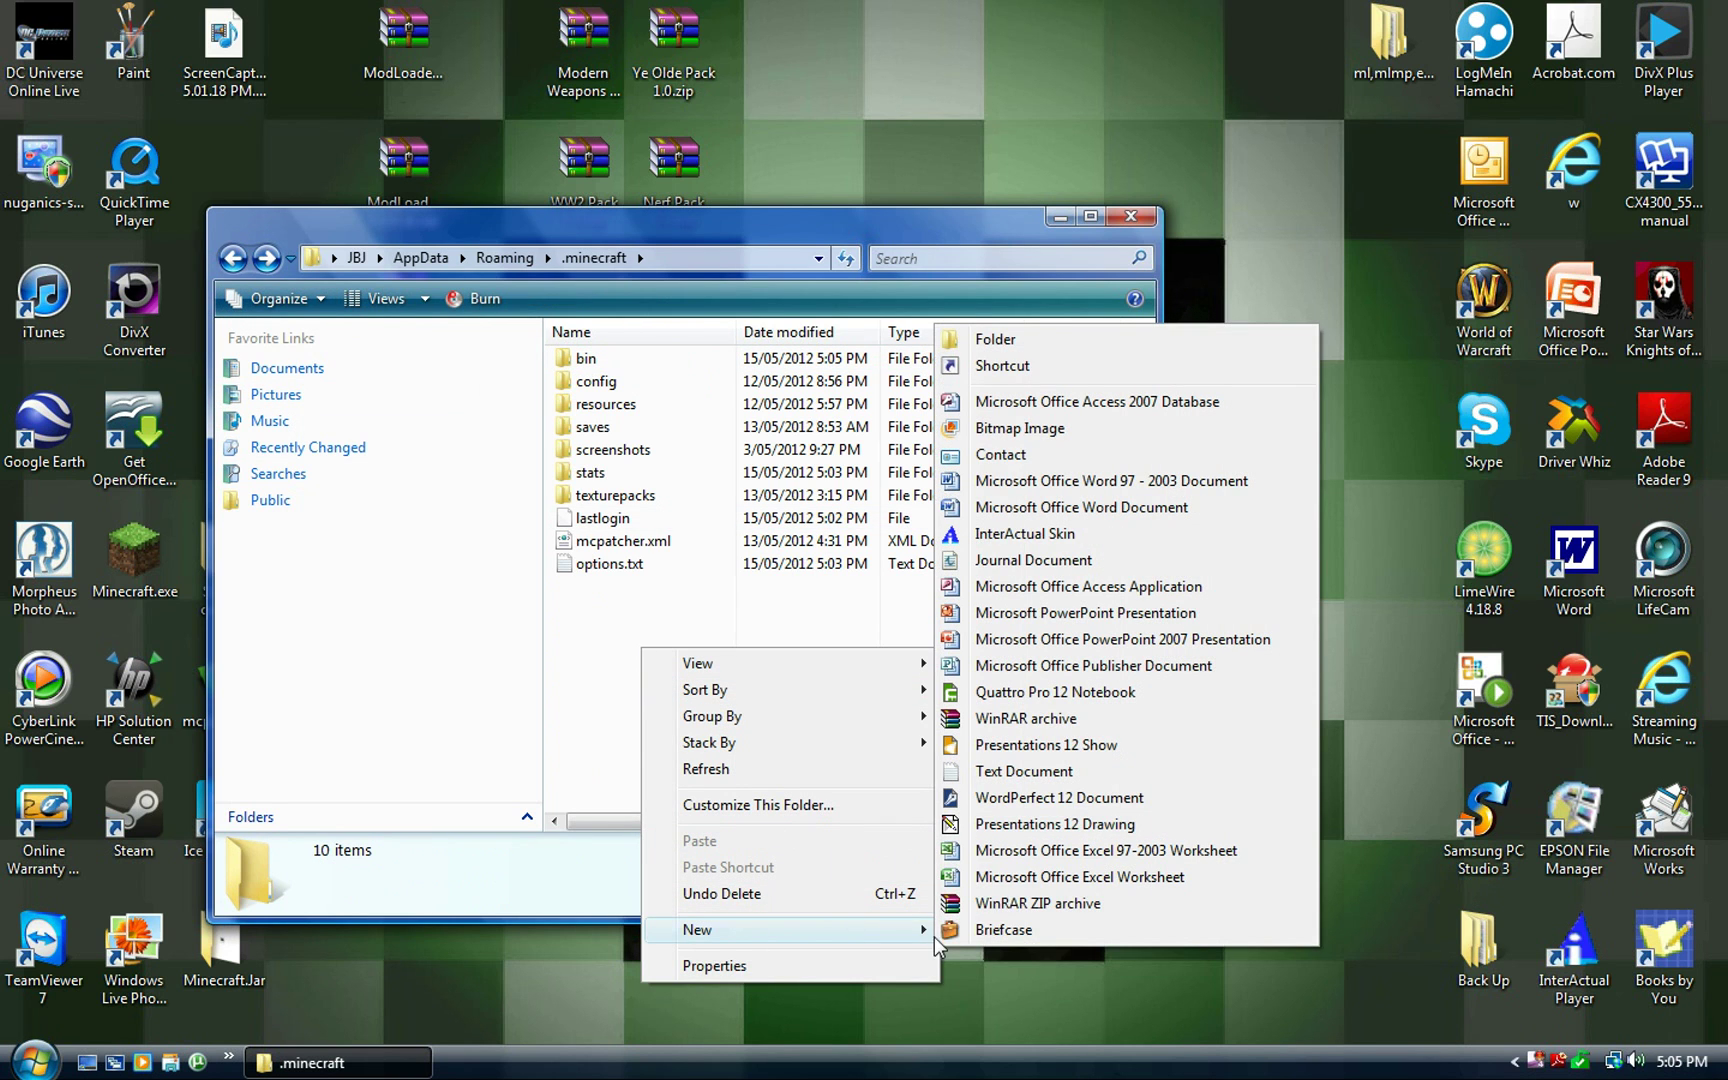
left_click(1005, 340)
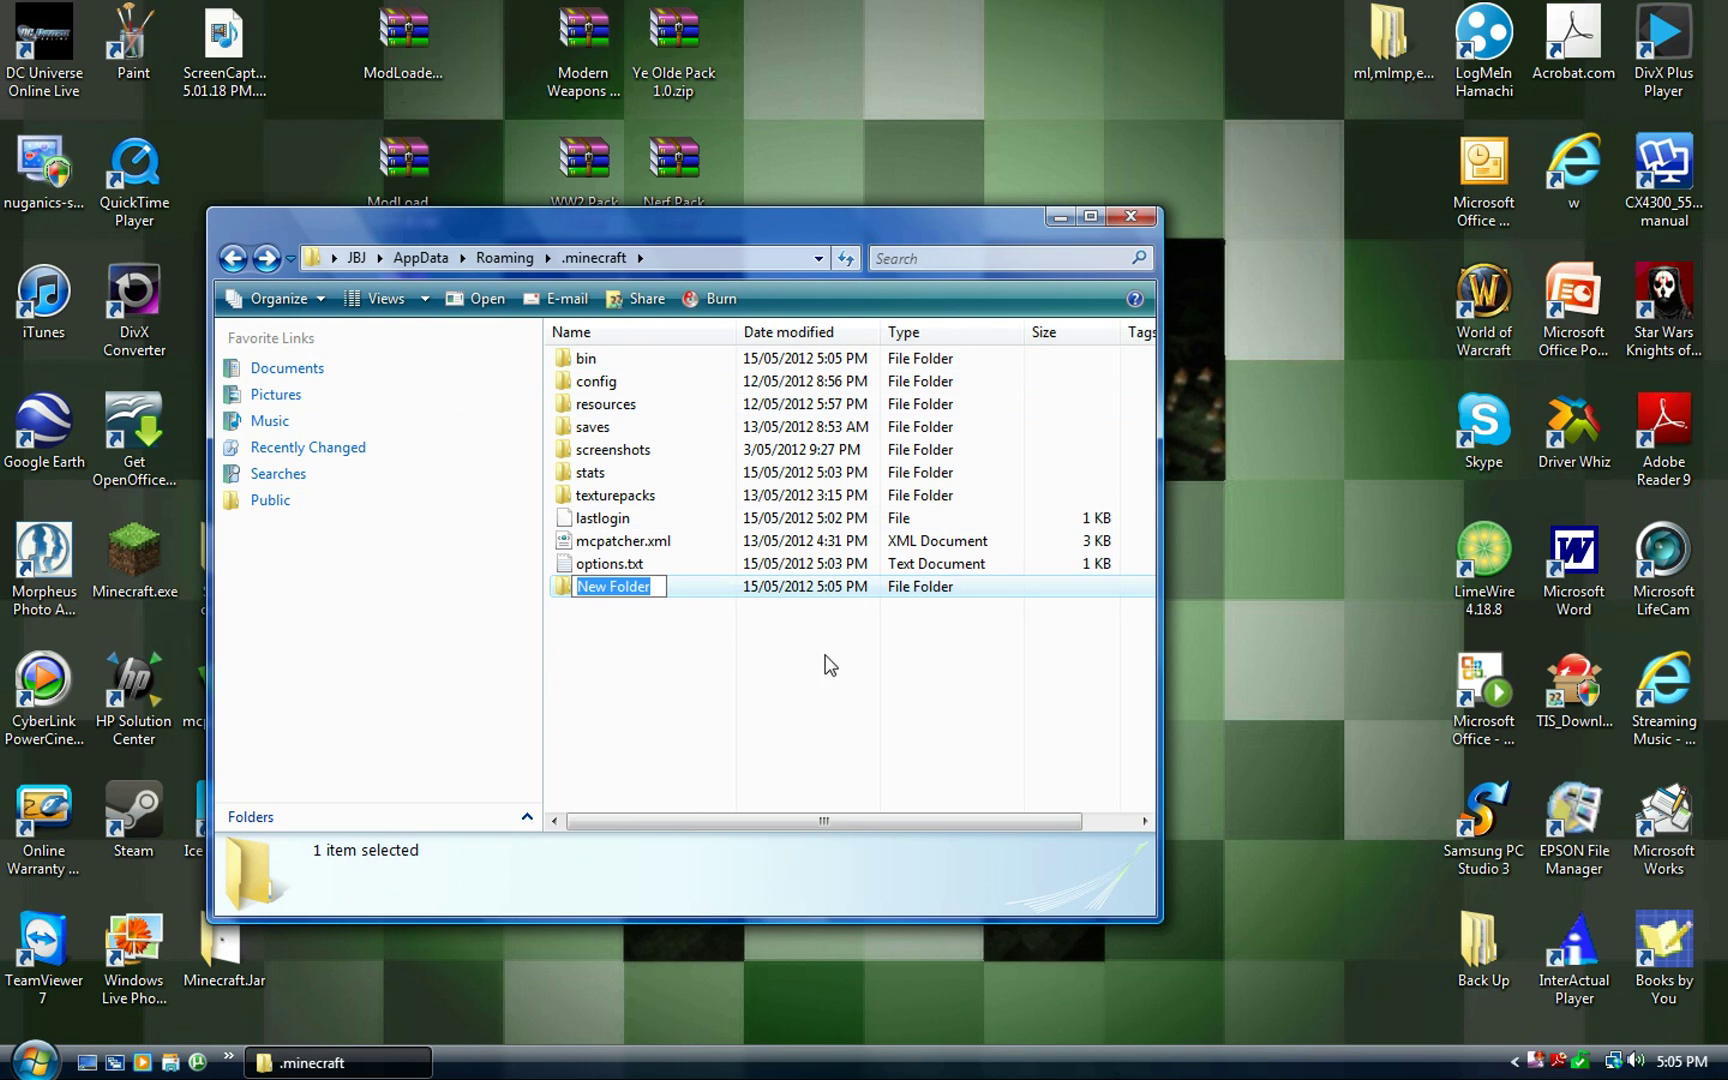
key("BackSpace")
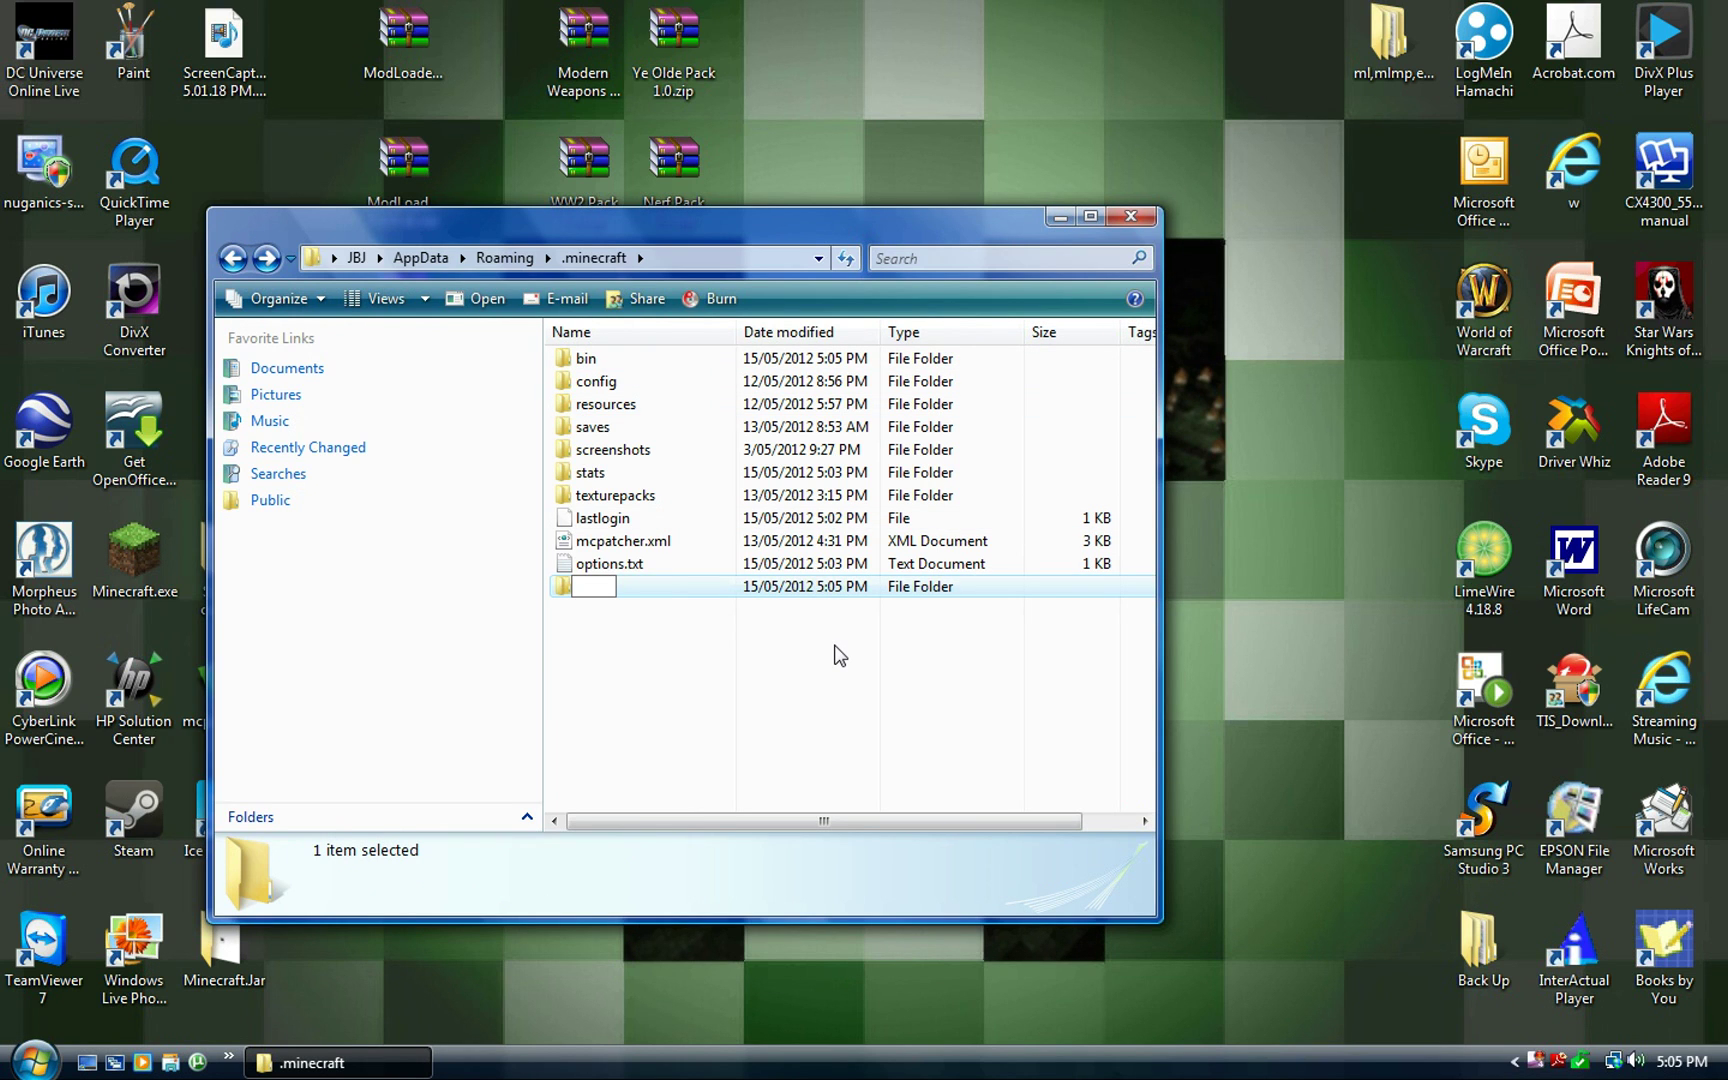
type("mods")
left_click(868, 641)
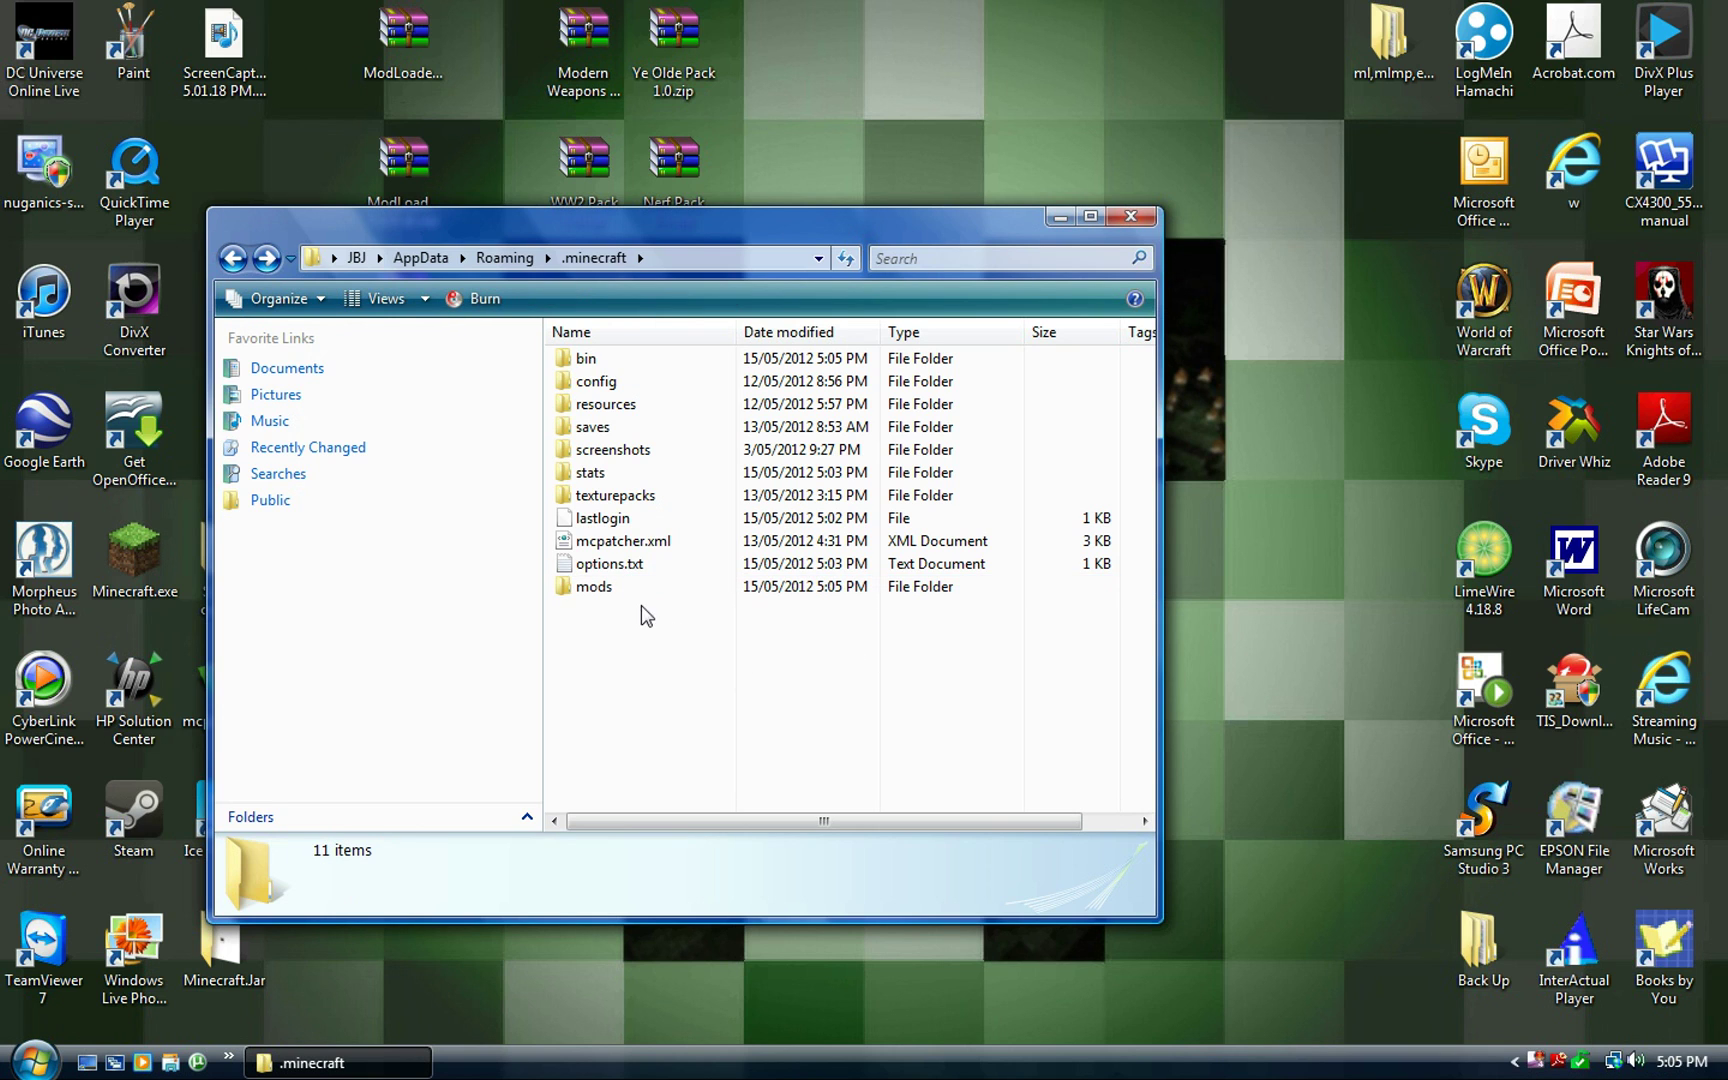
Move the Flans Mod 1.4.1 zip from the desktop into the mods folder, and close the folder window
double_click(594, 587)
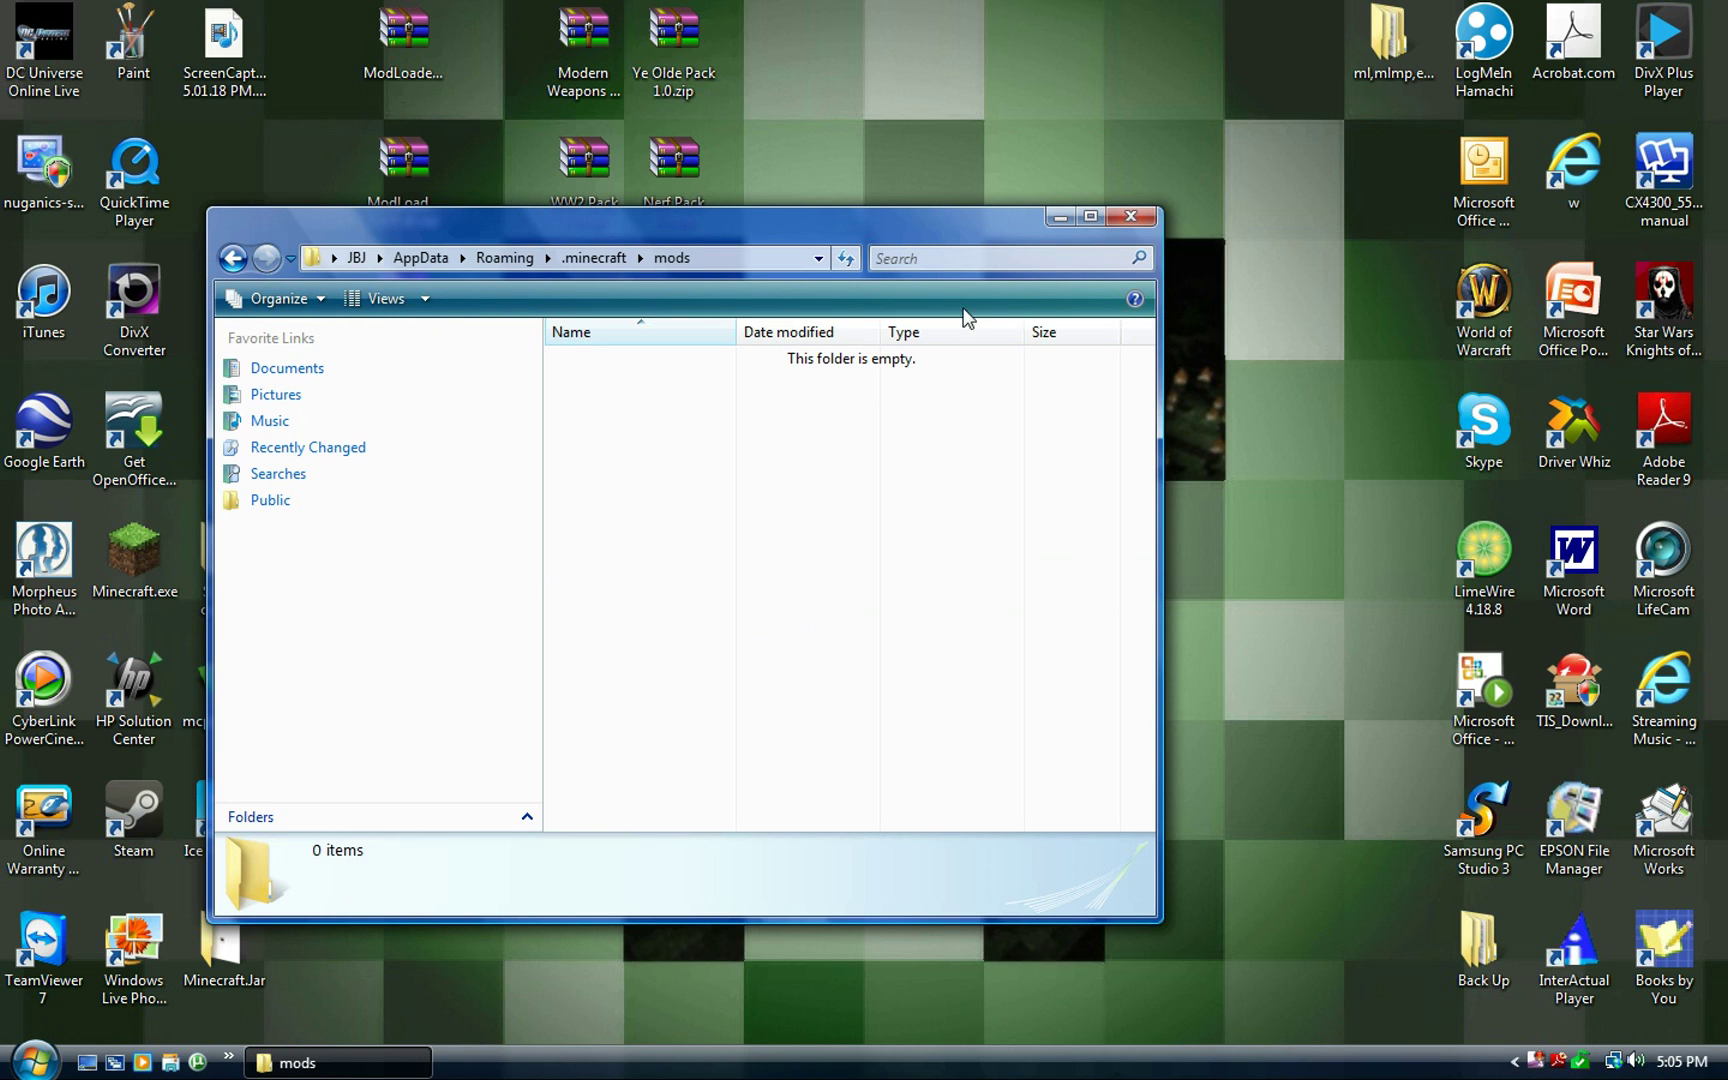
left_click(1060, 218)
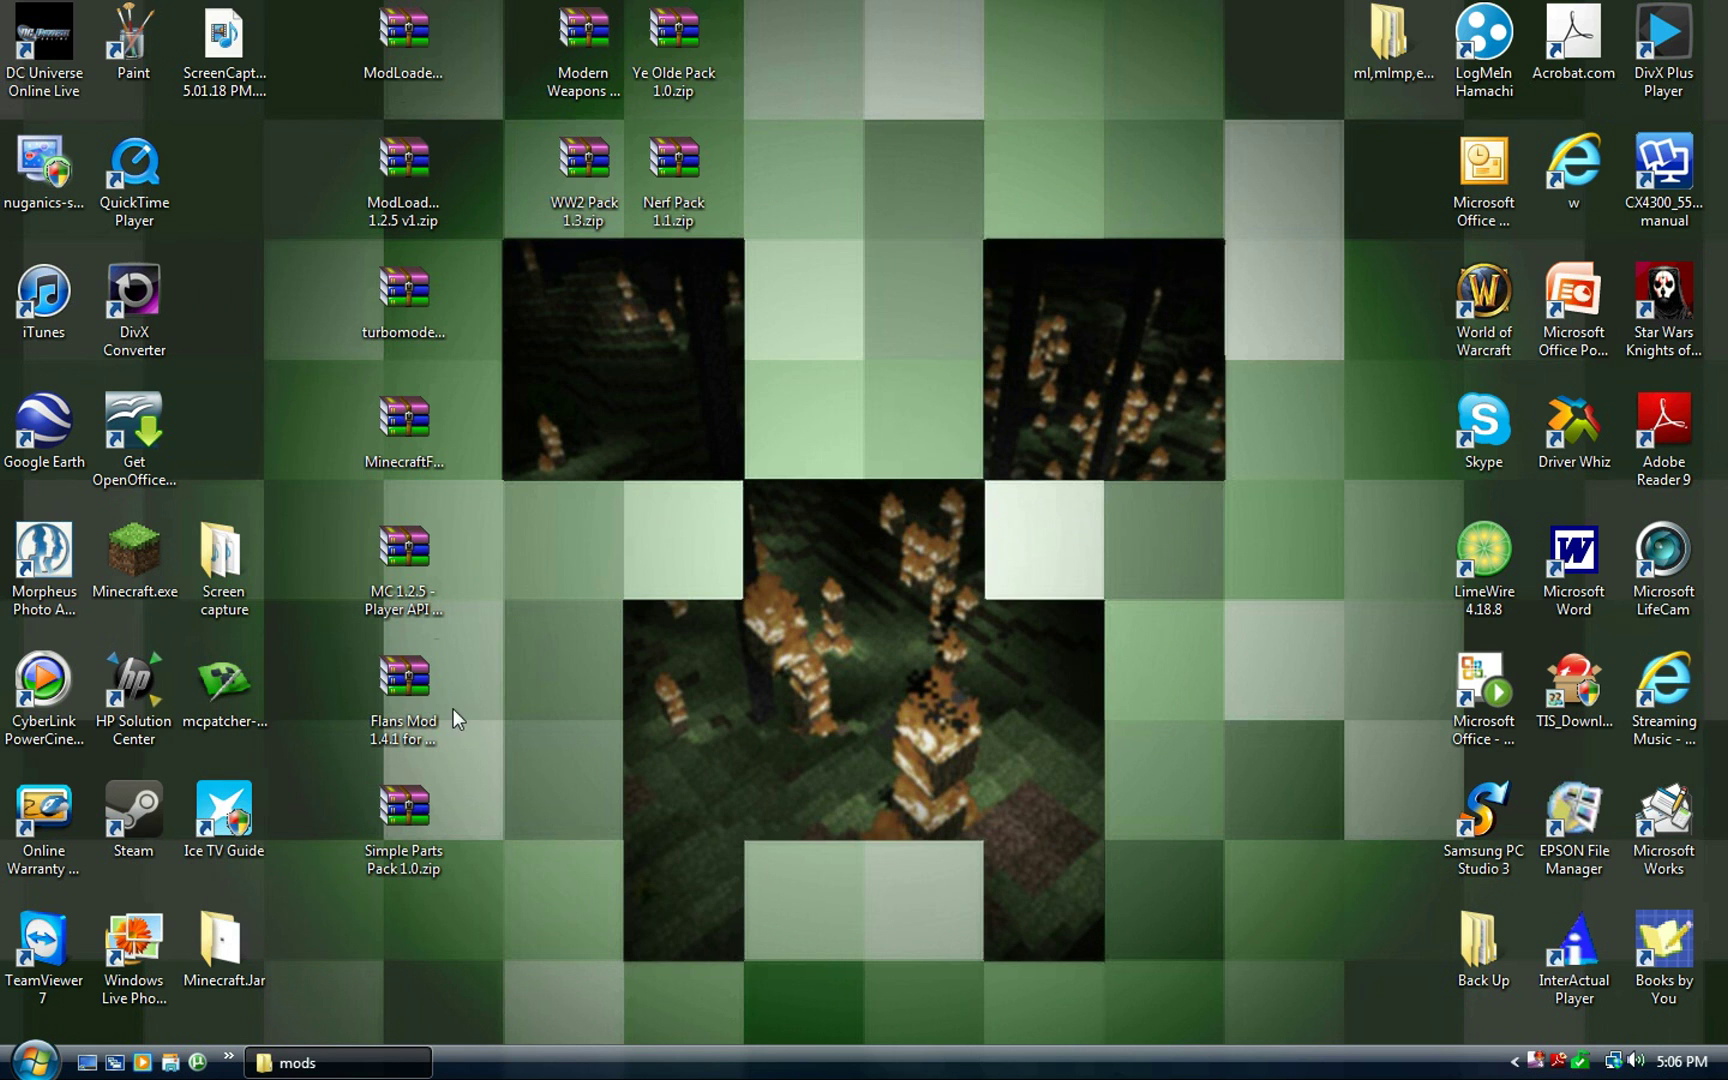
left_click_drag(414, 702, 780, 468)
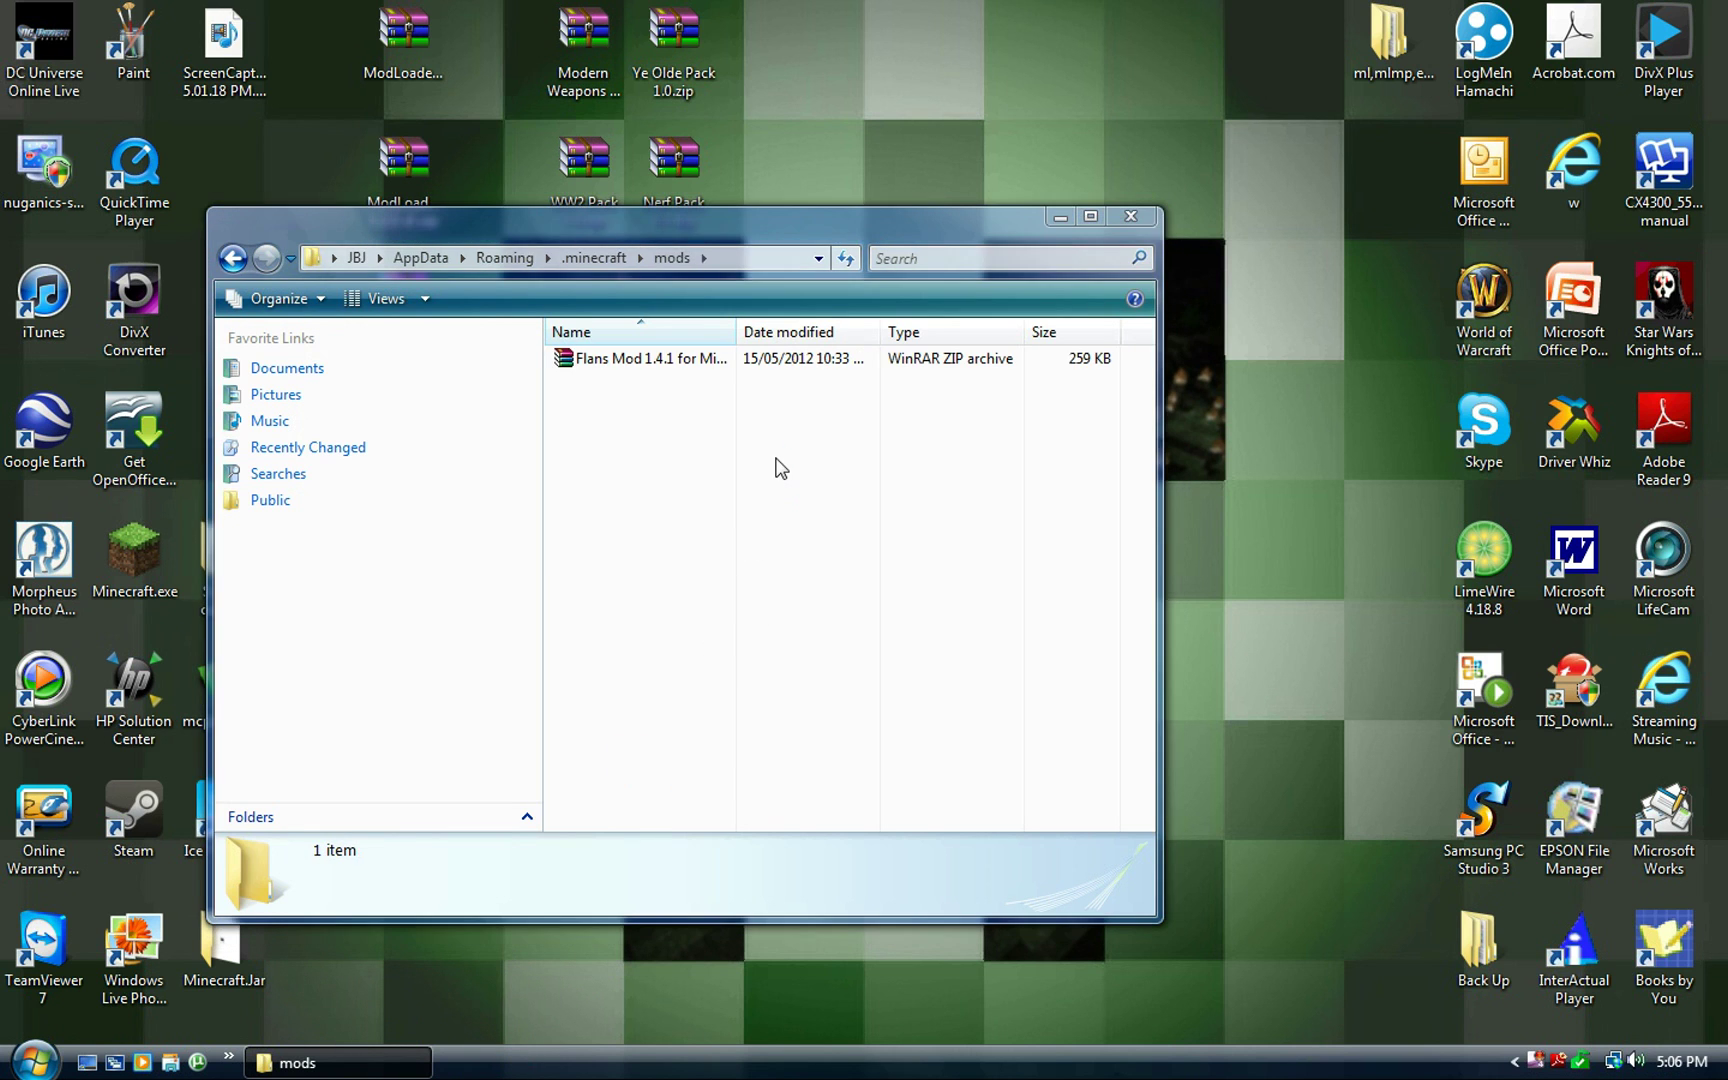
left_click(1137, 221)
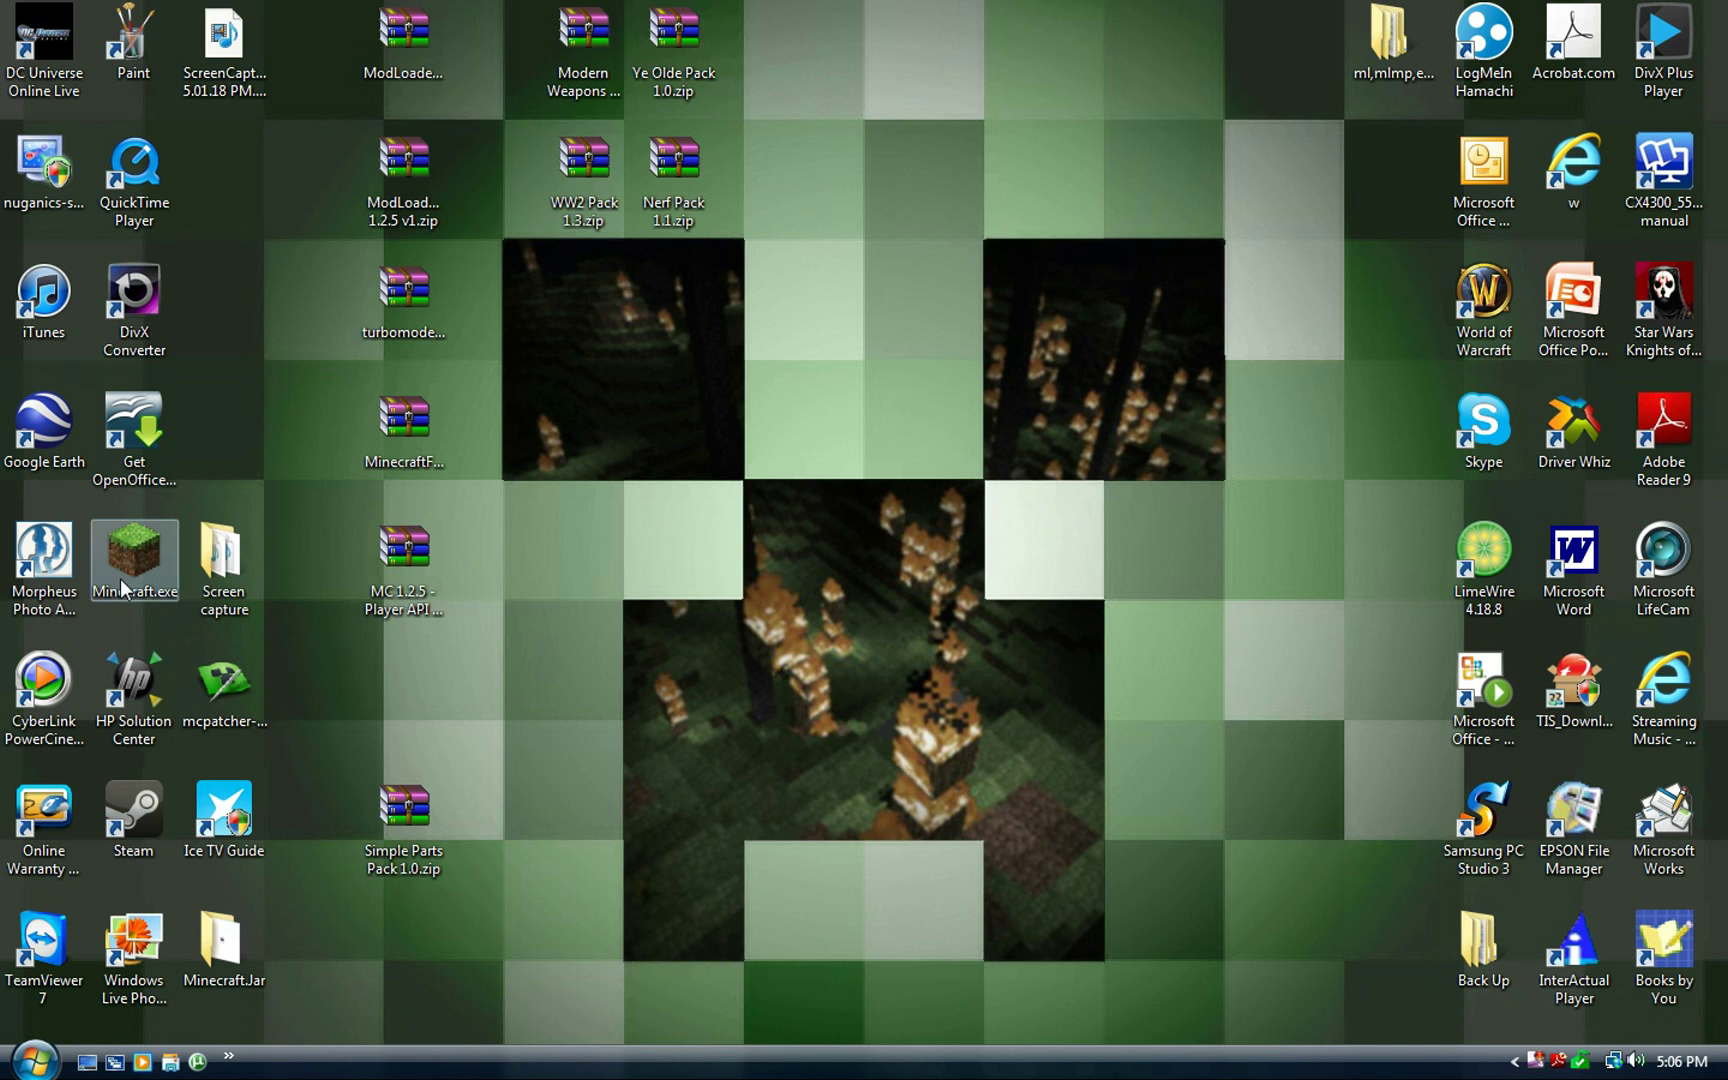
Launch Minecraft, log in with the remembered account, let the game load to its title screen, and quit the game
double_click(120, 579)
left_click(910, 562)
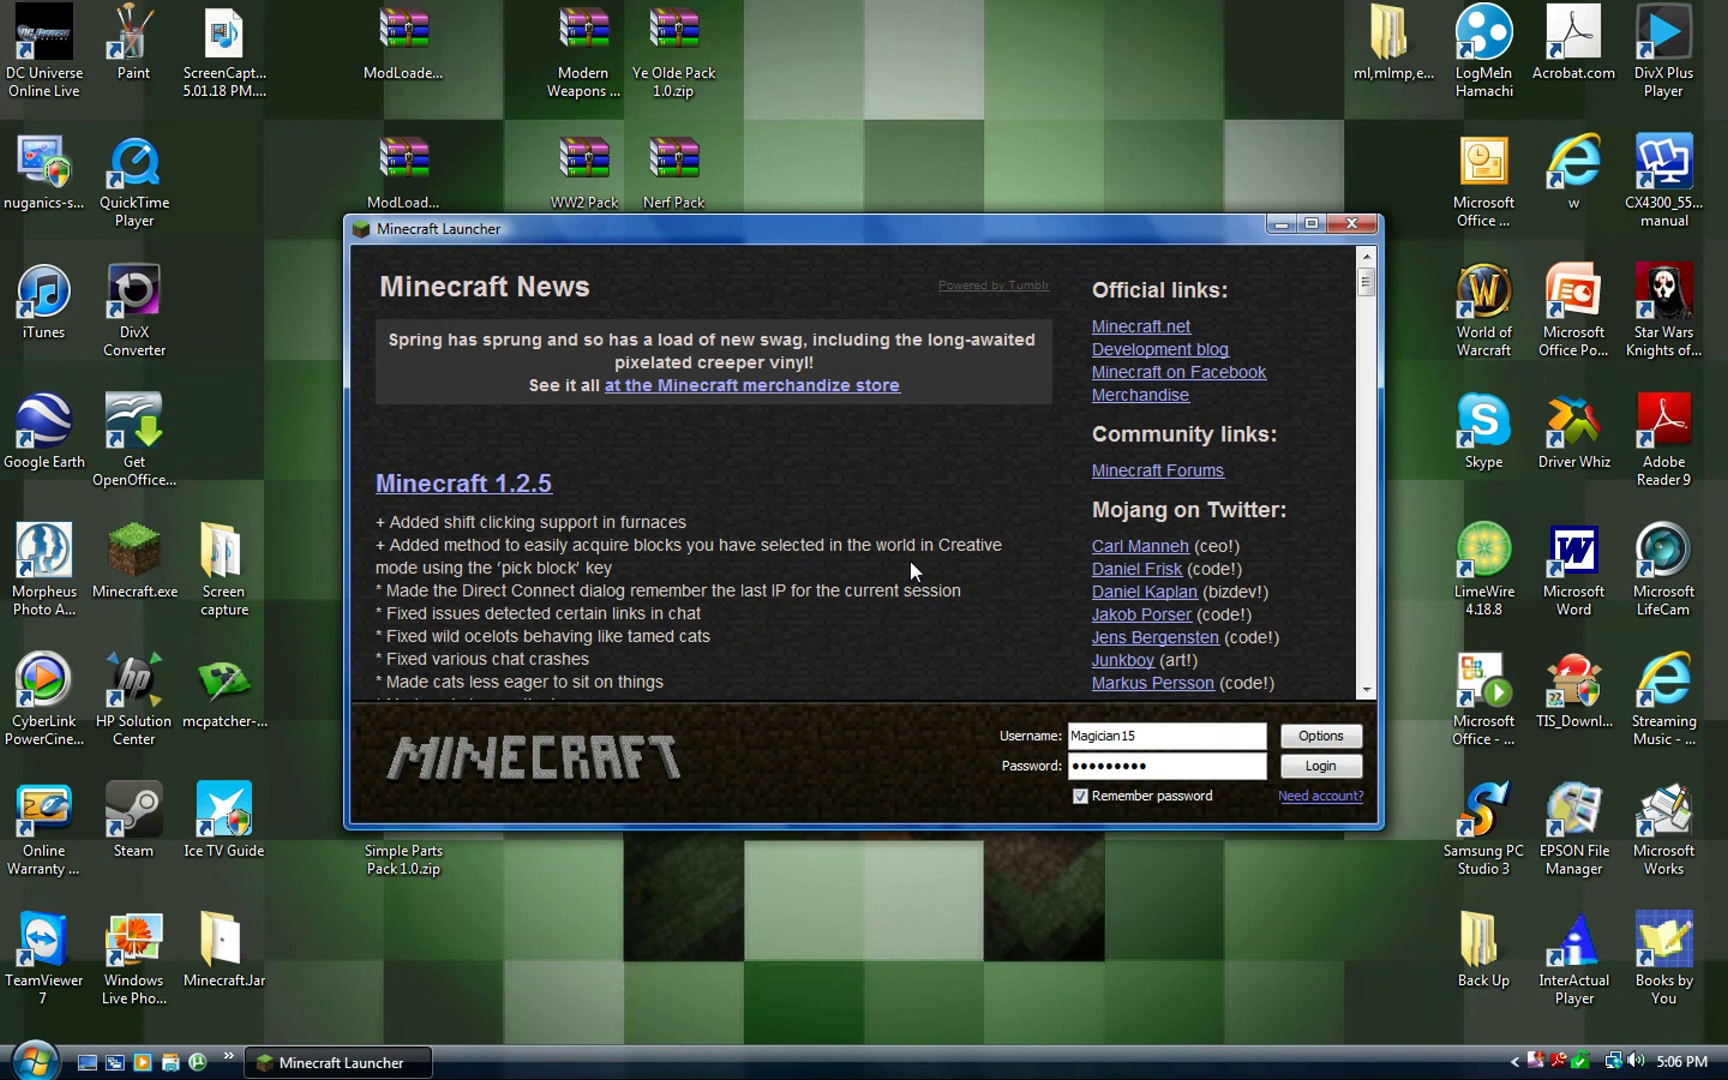
left_click(1301, 765)
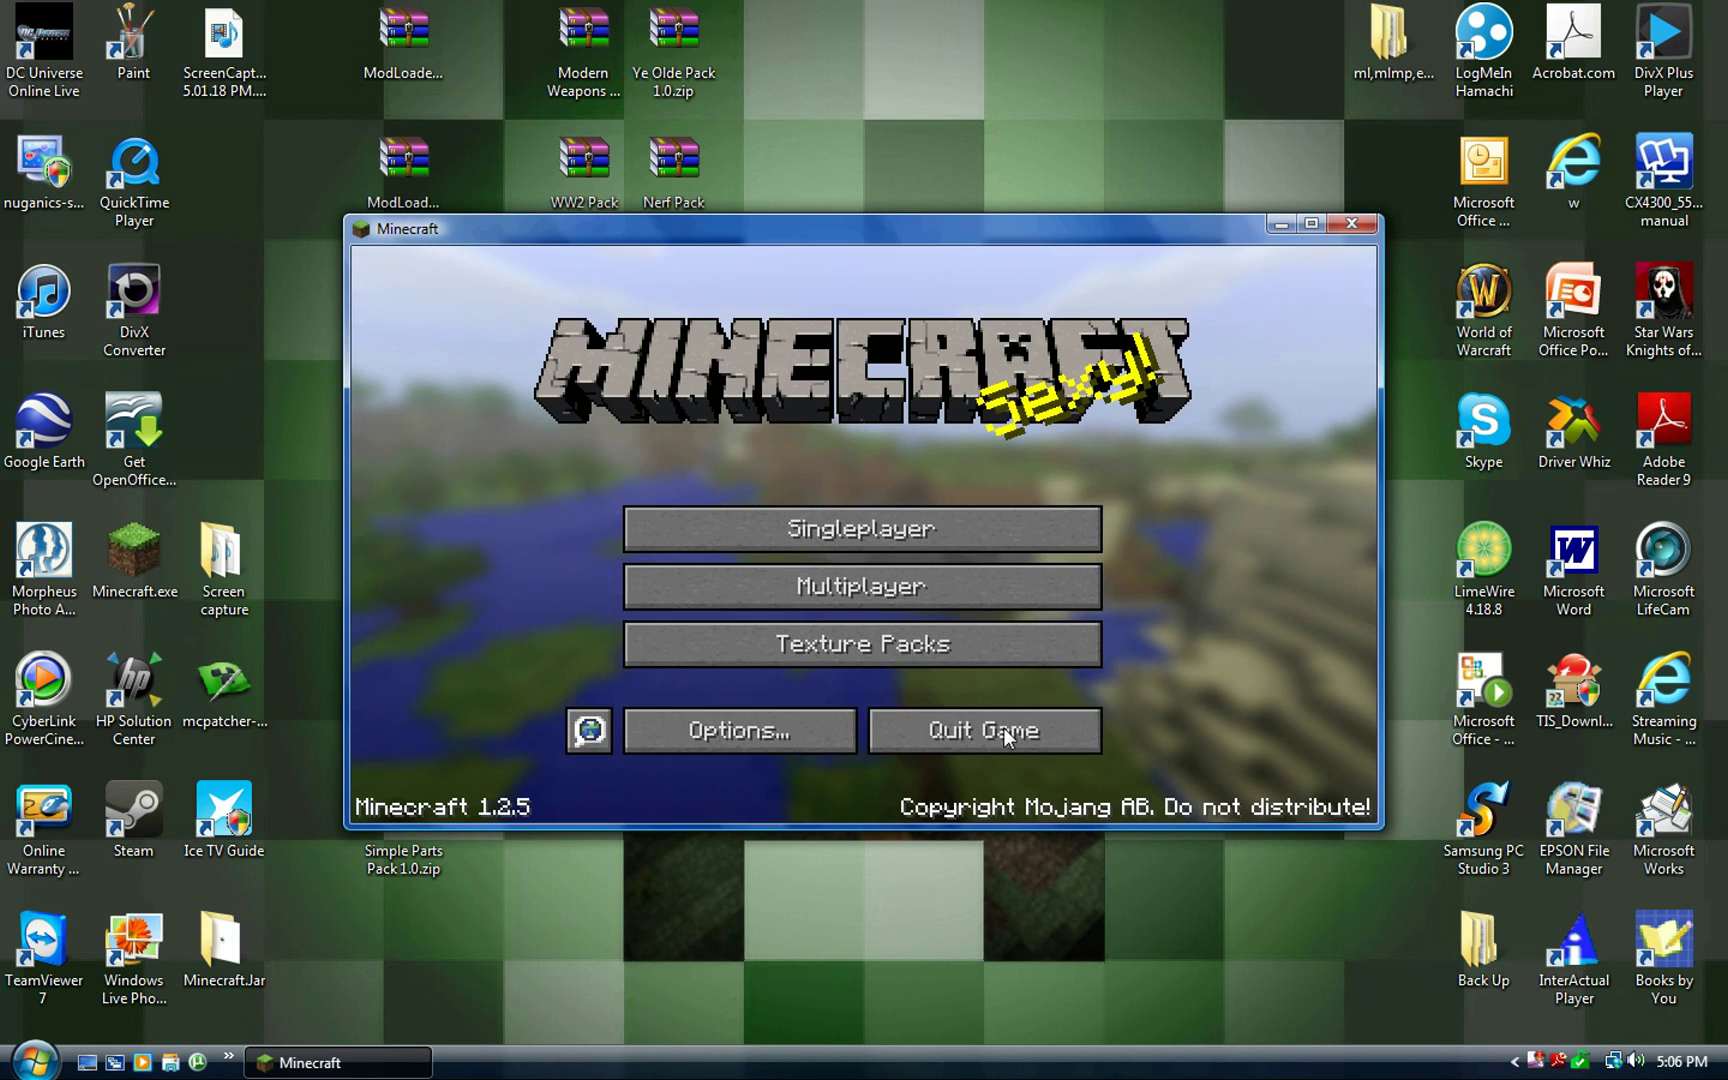
left_click(1000, 732)
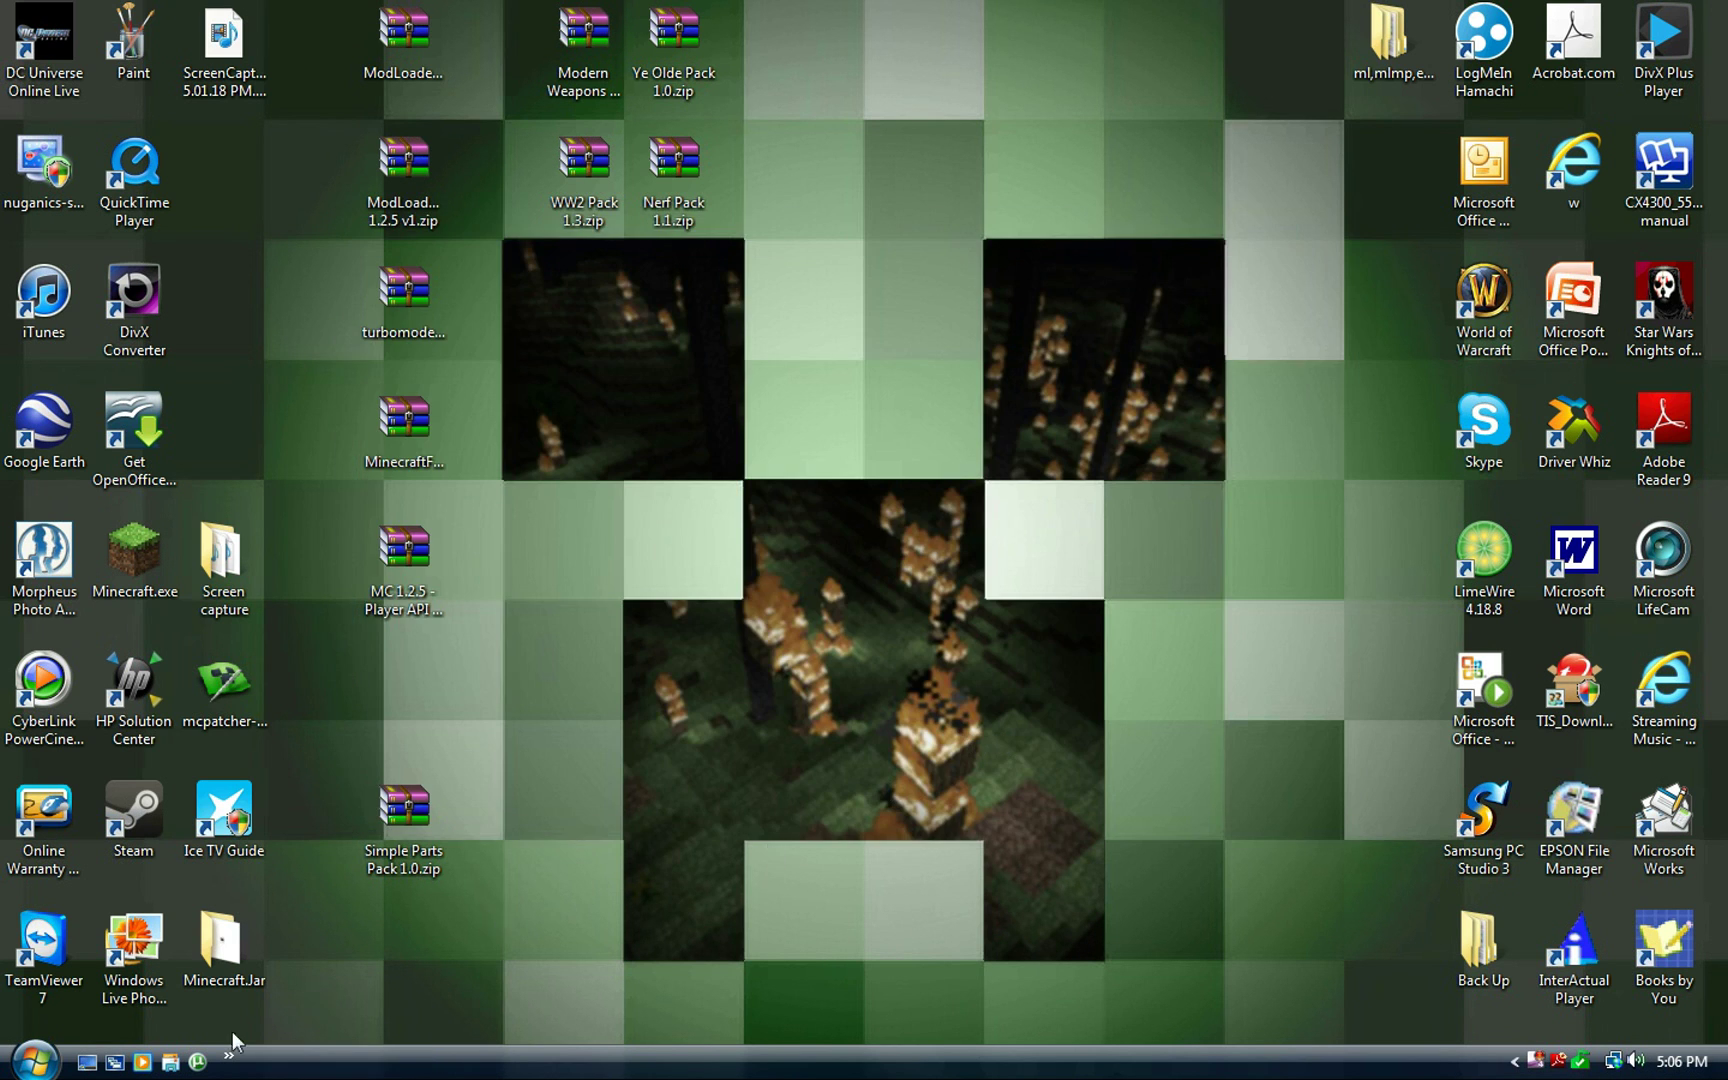
Go to %appdata%, open the Flan folder inside .minecraft, and minimize its window
left_click(35, 1060)
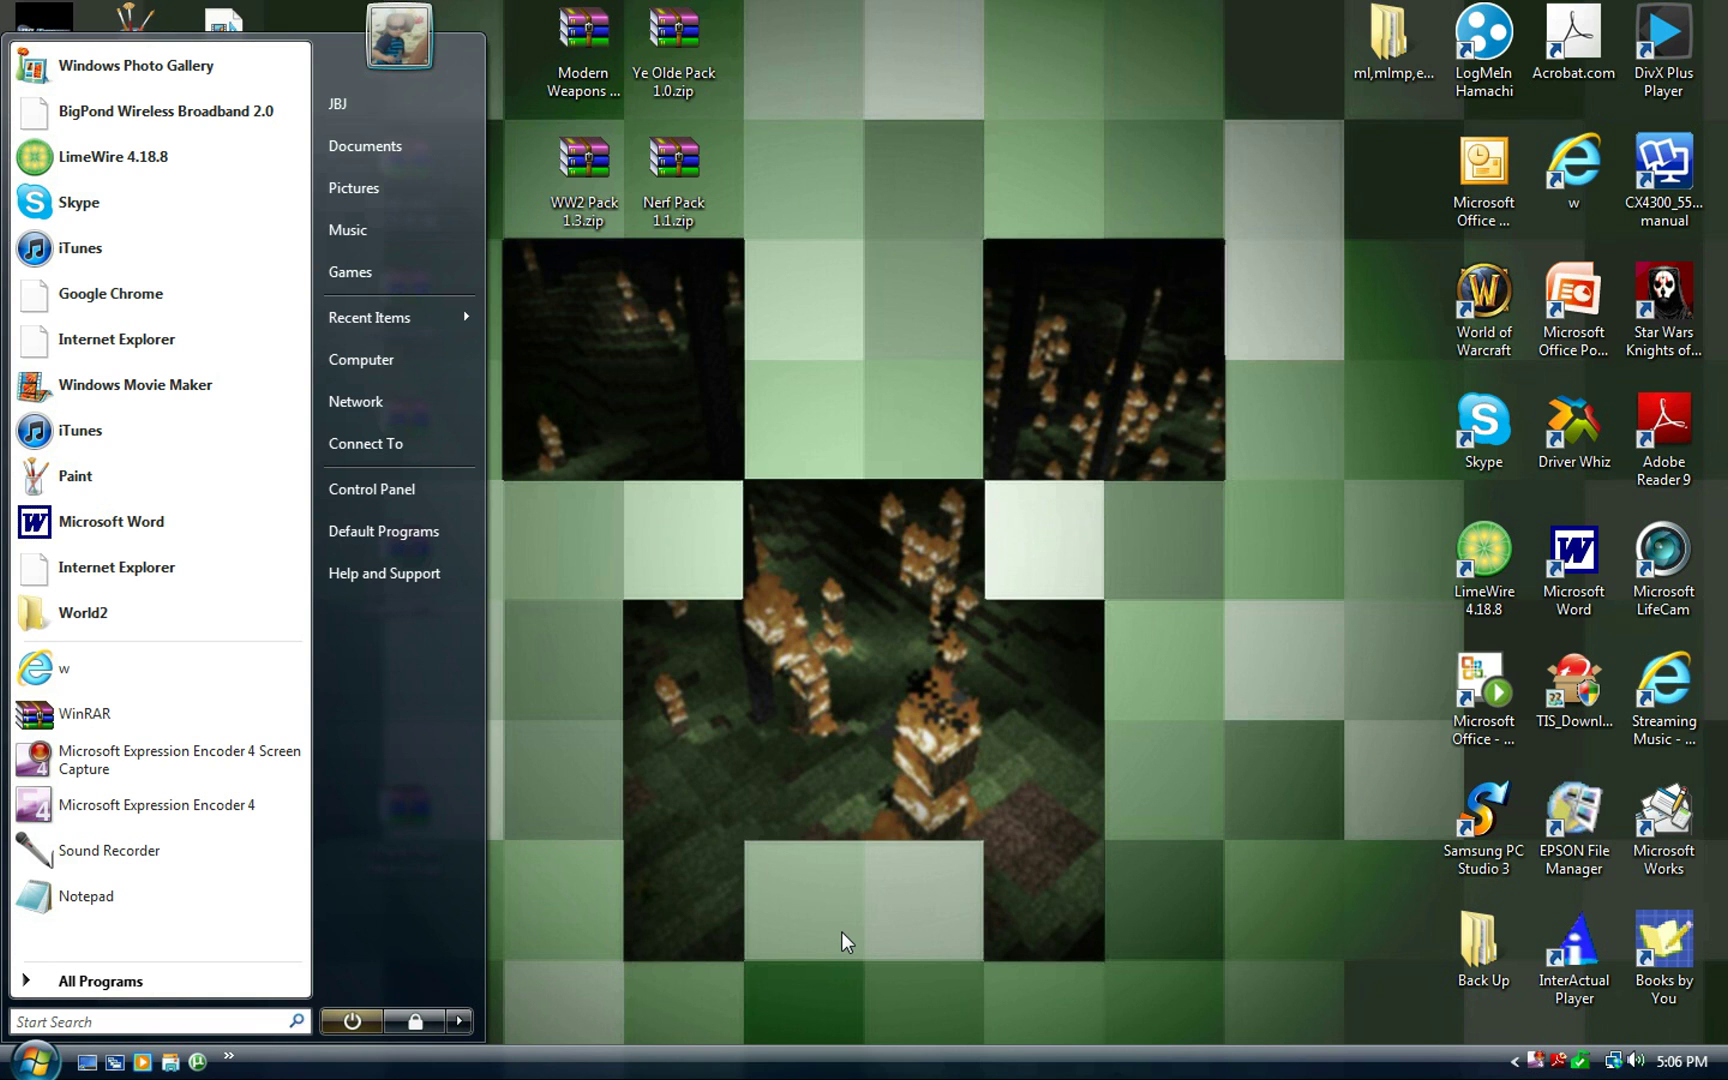
type("%a")
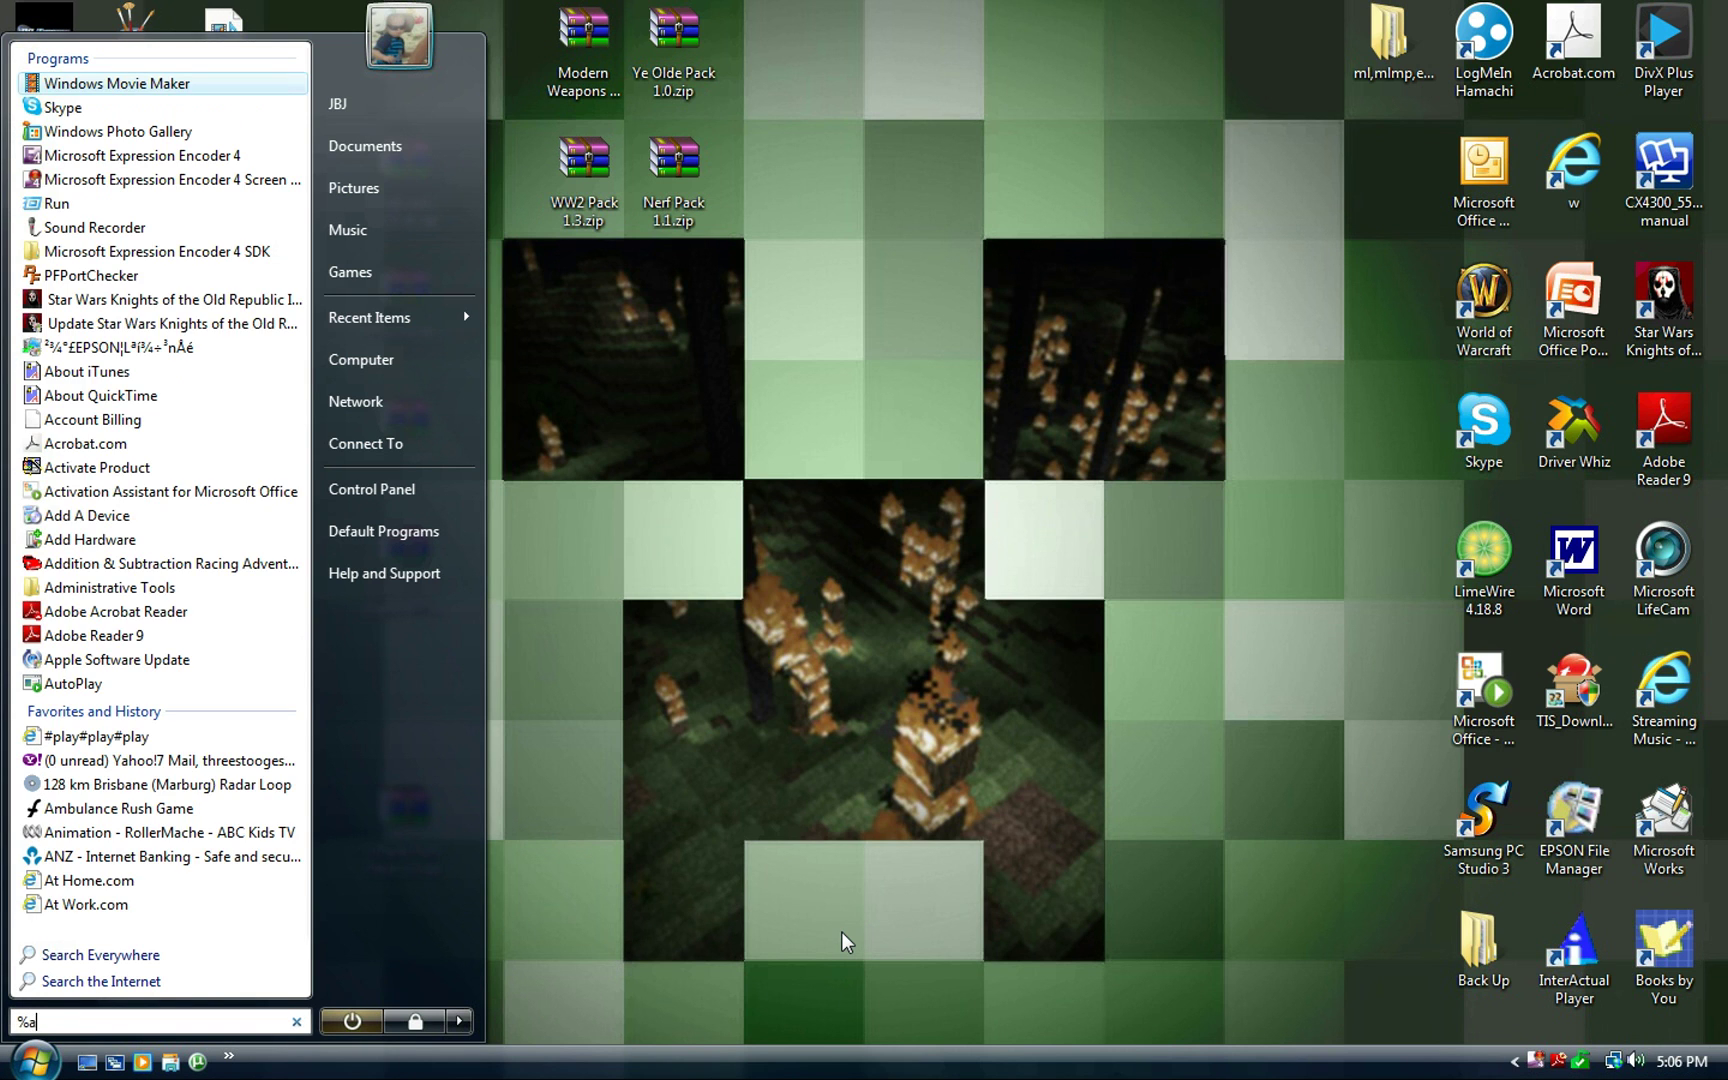
type("ppdata%")
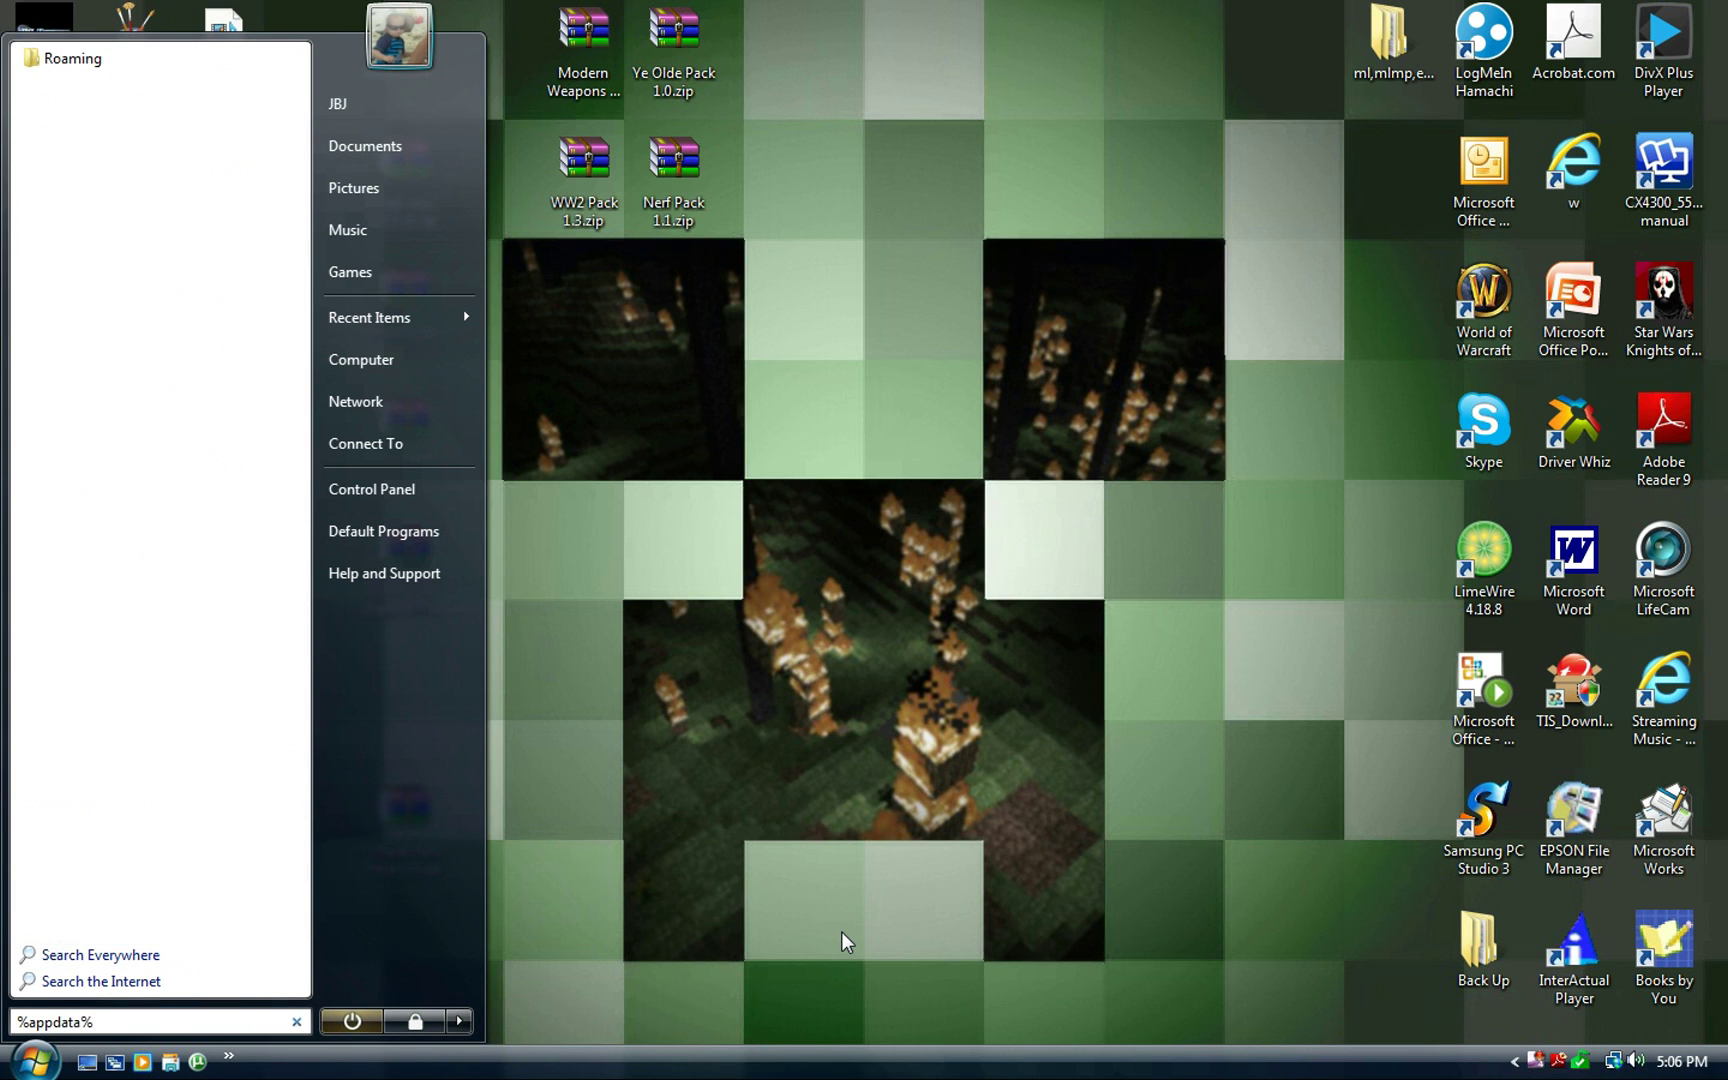
key("Return")
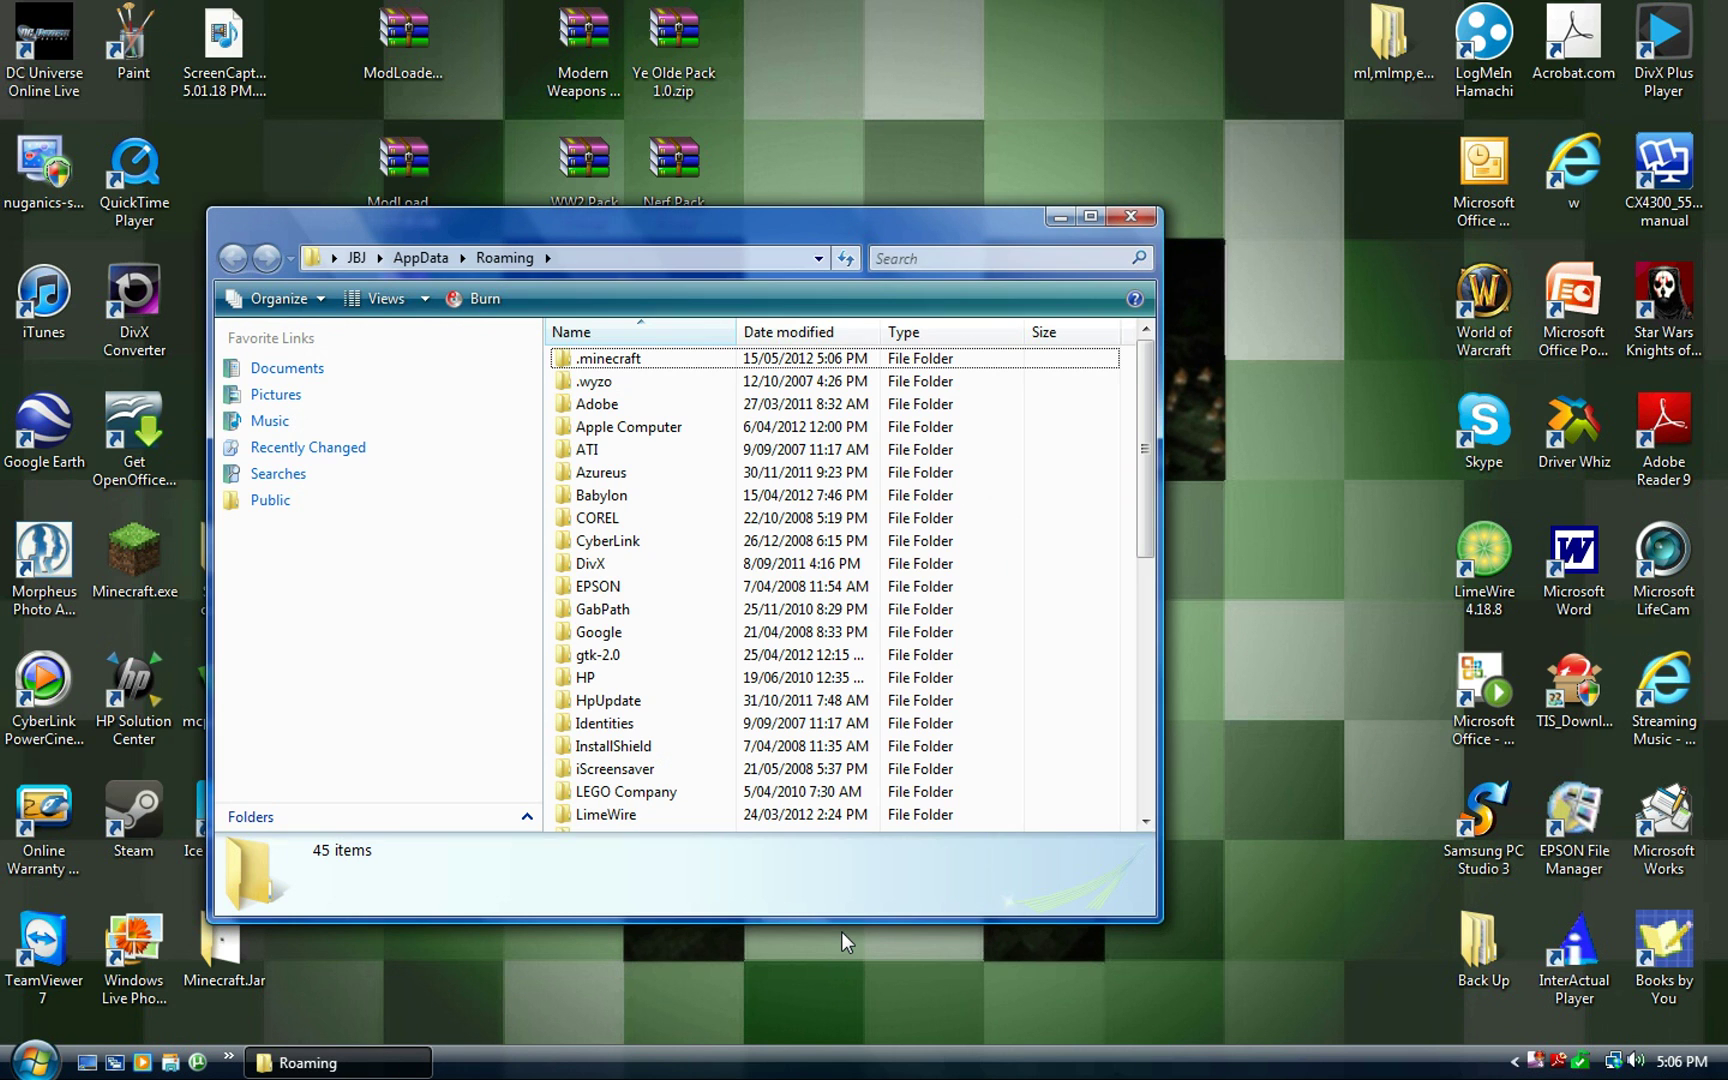
double_click(598, 362)
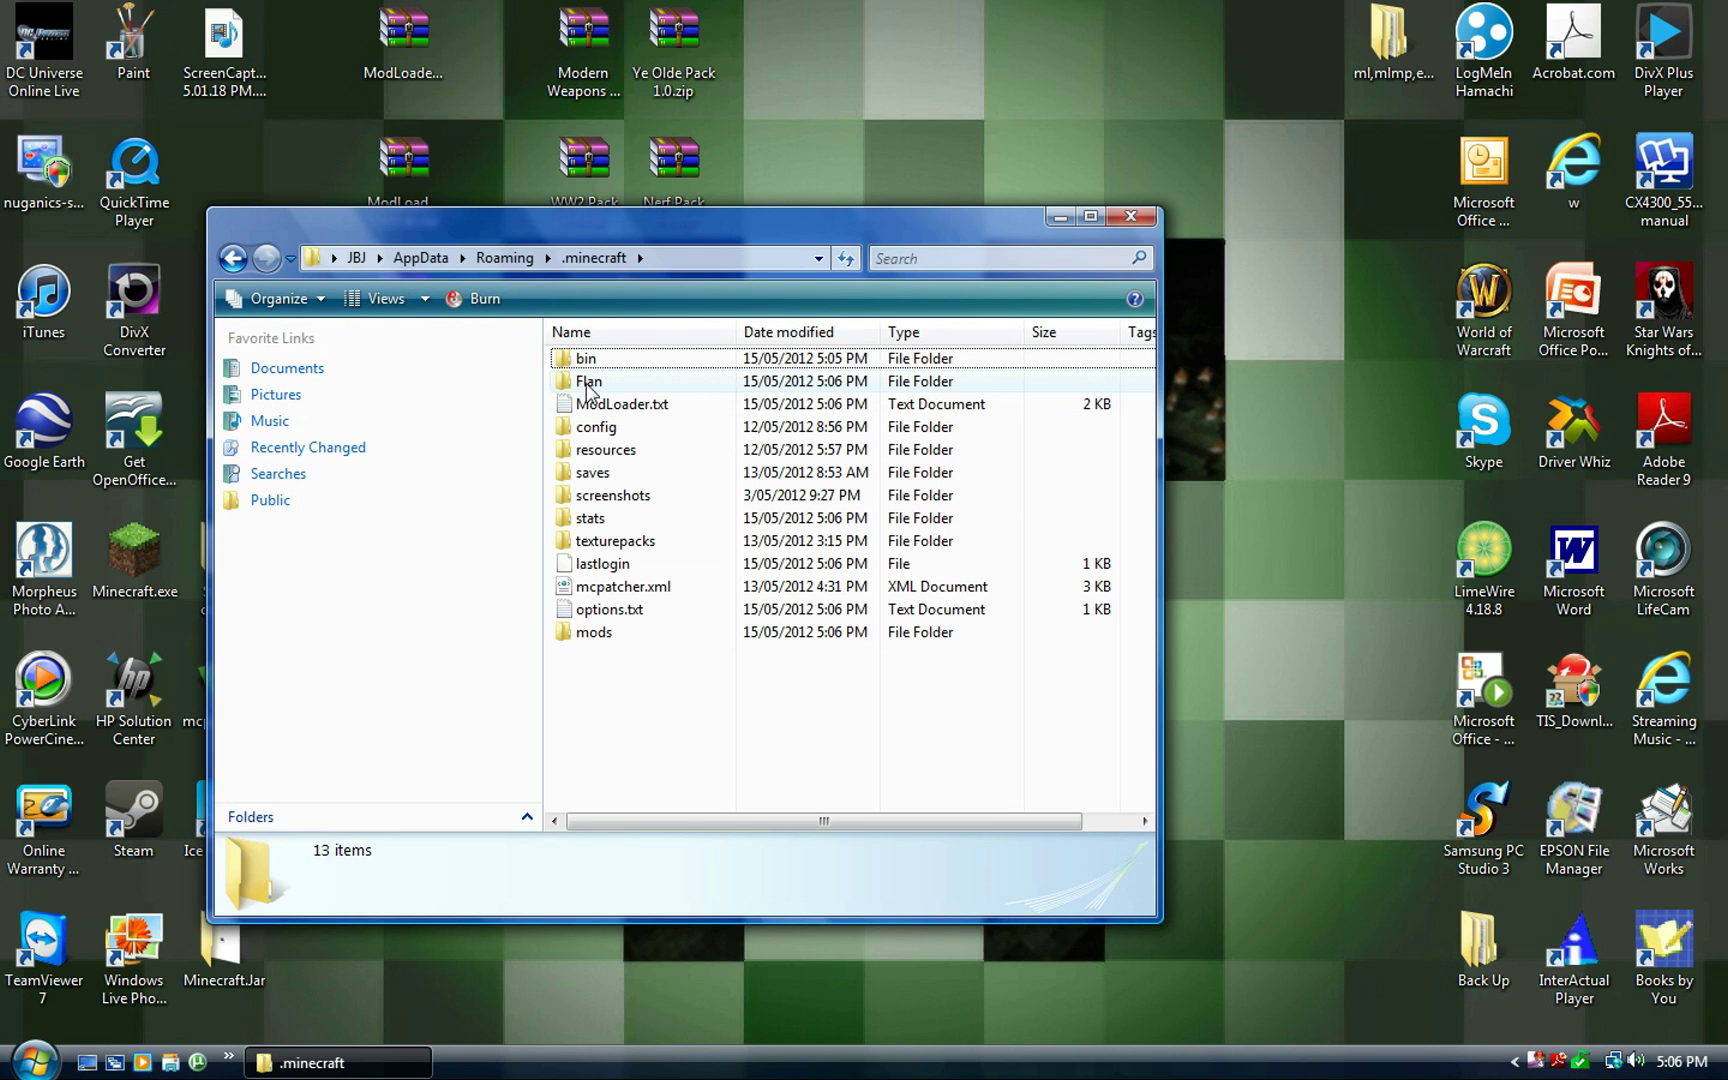
double_click(666, 388)
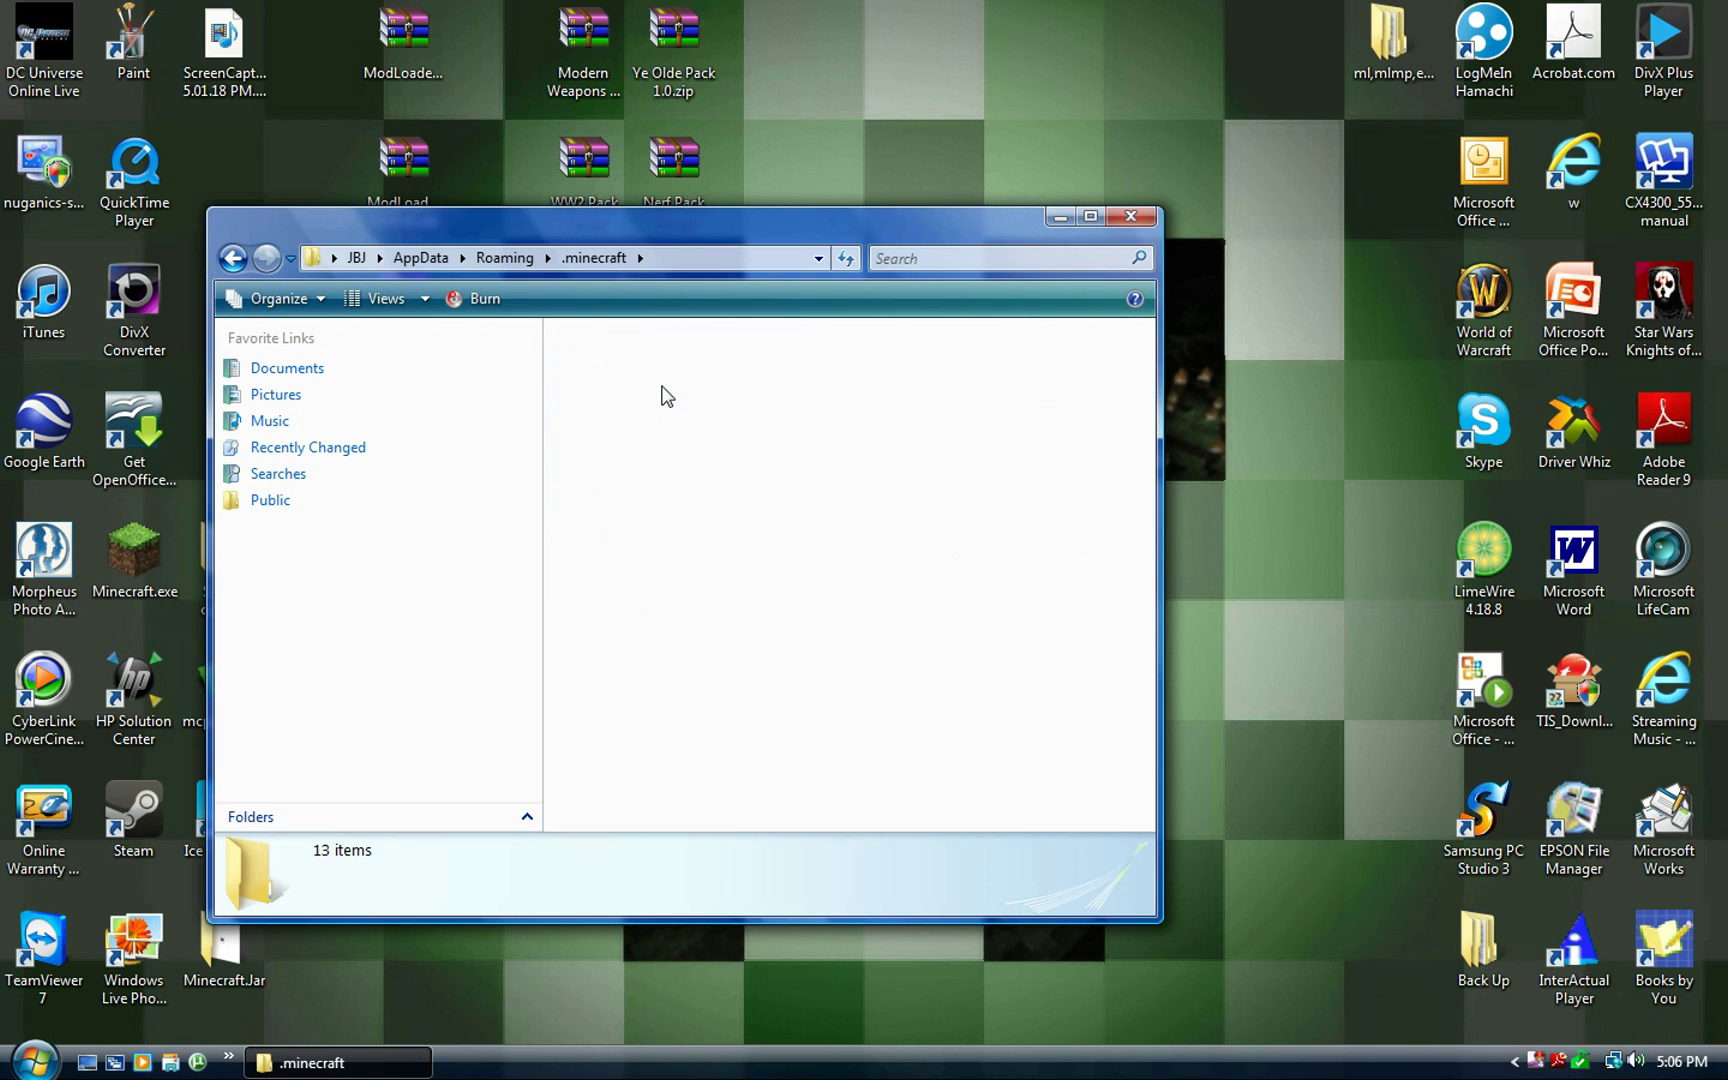
left_click(1059, 217)
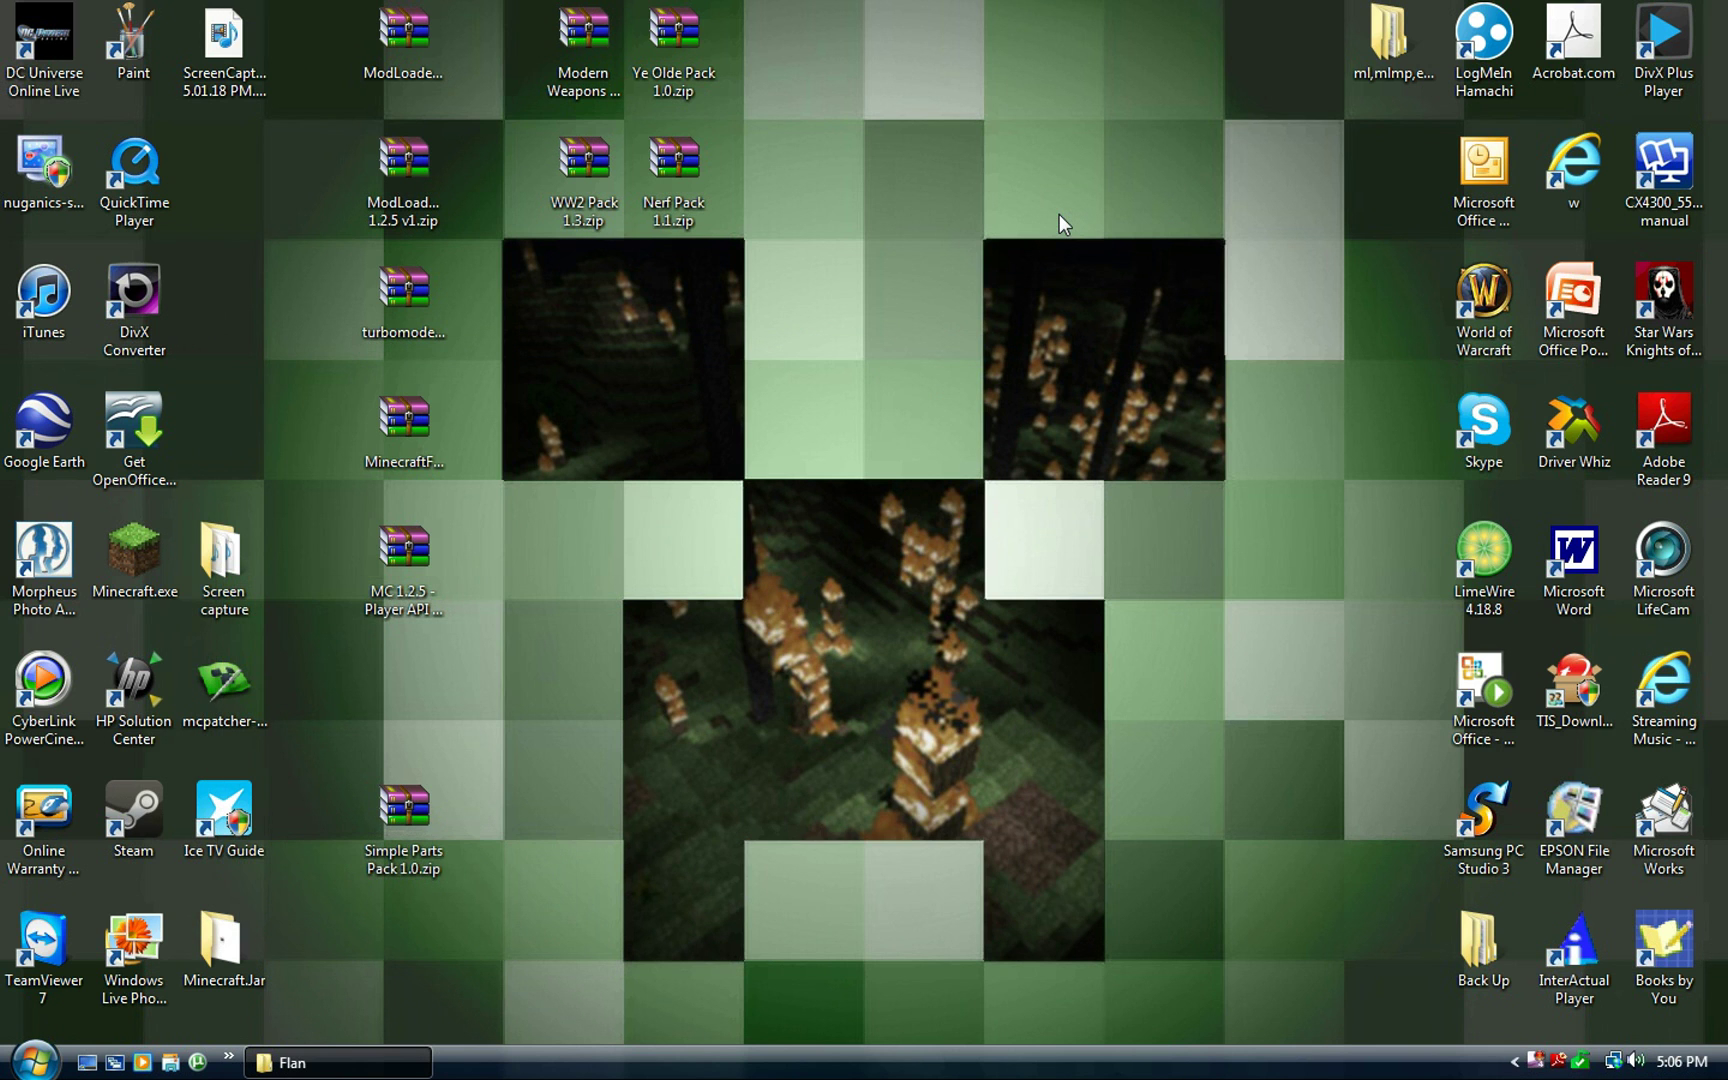
Extract the Simple Parts Pack folder from Simple Parts Pack 1.0.zip into the Flan folder, minimize the folder window, and close the archive
double_click(424, 815)
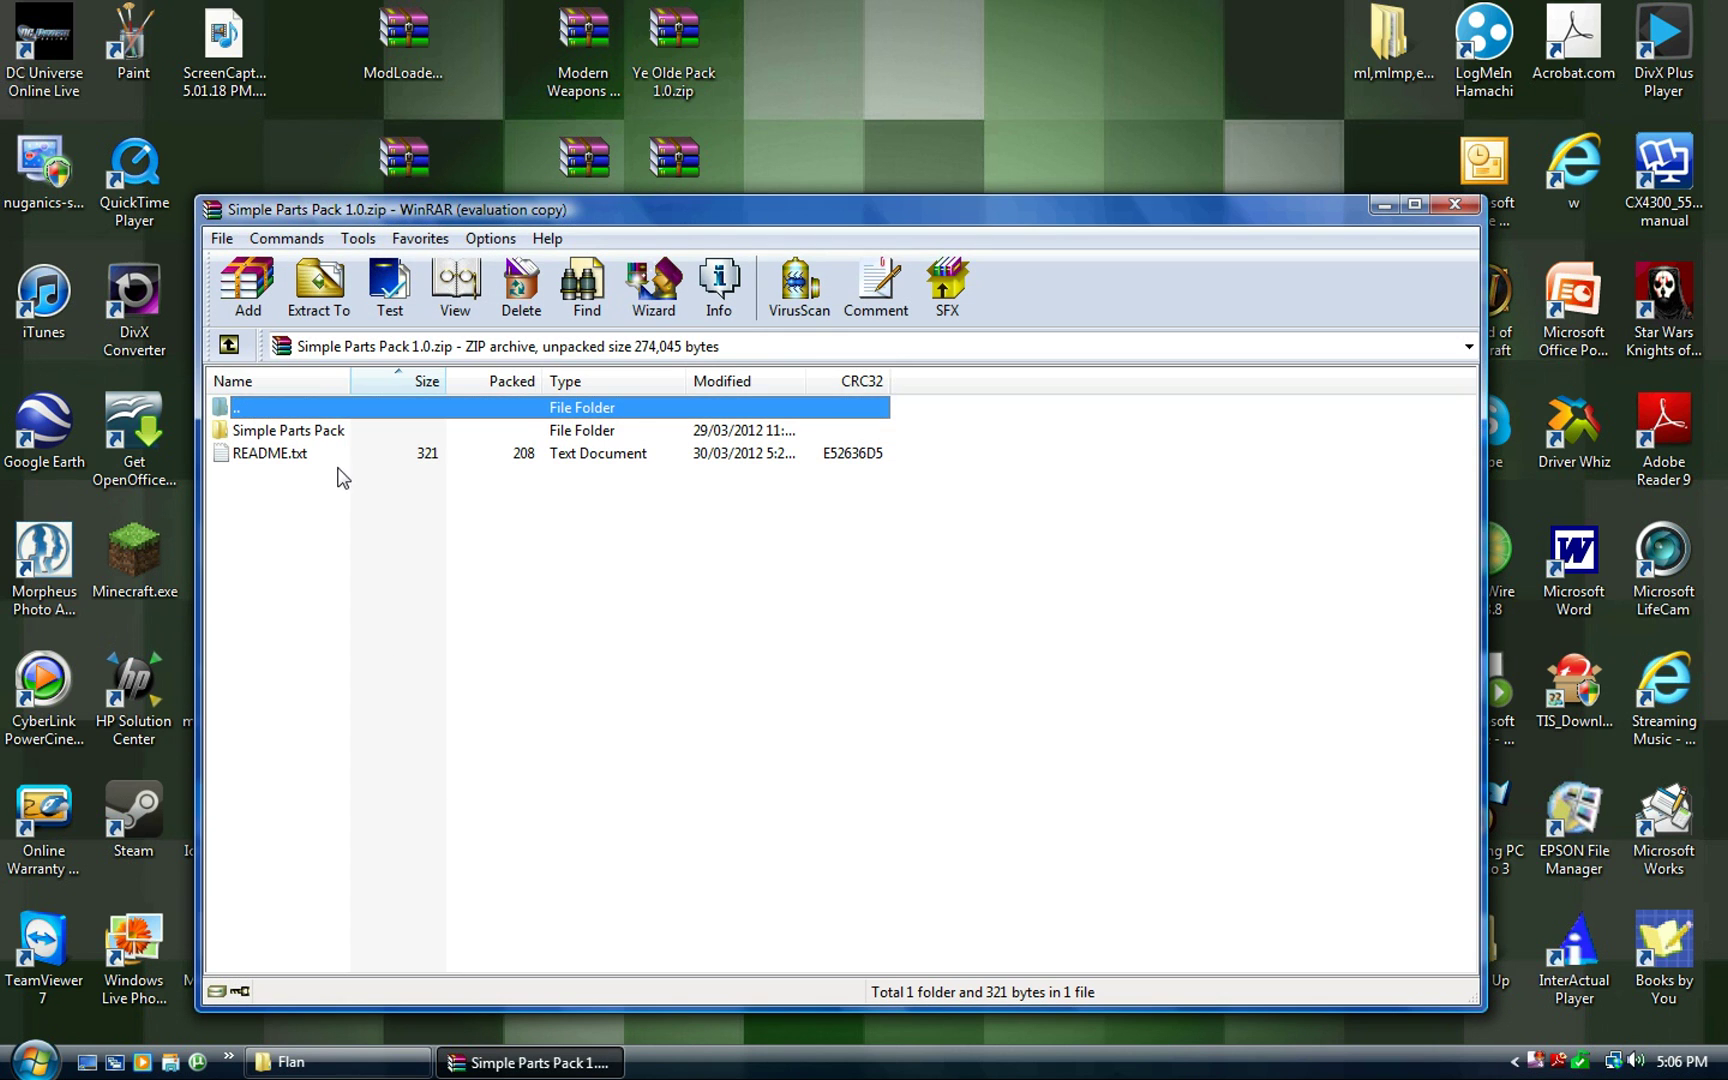
left_click(968, 615)
left_click(274, 438)
left_click_drag(335, 430, 722, 492)
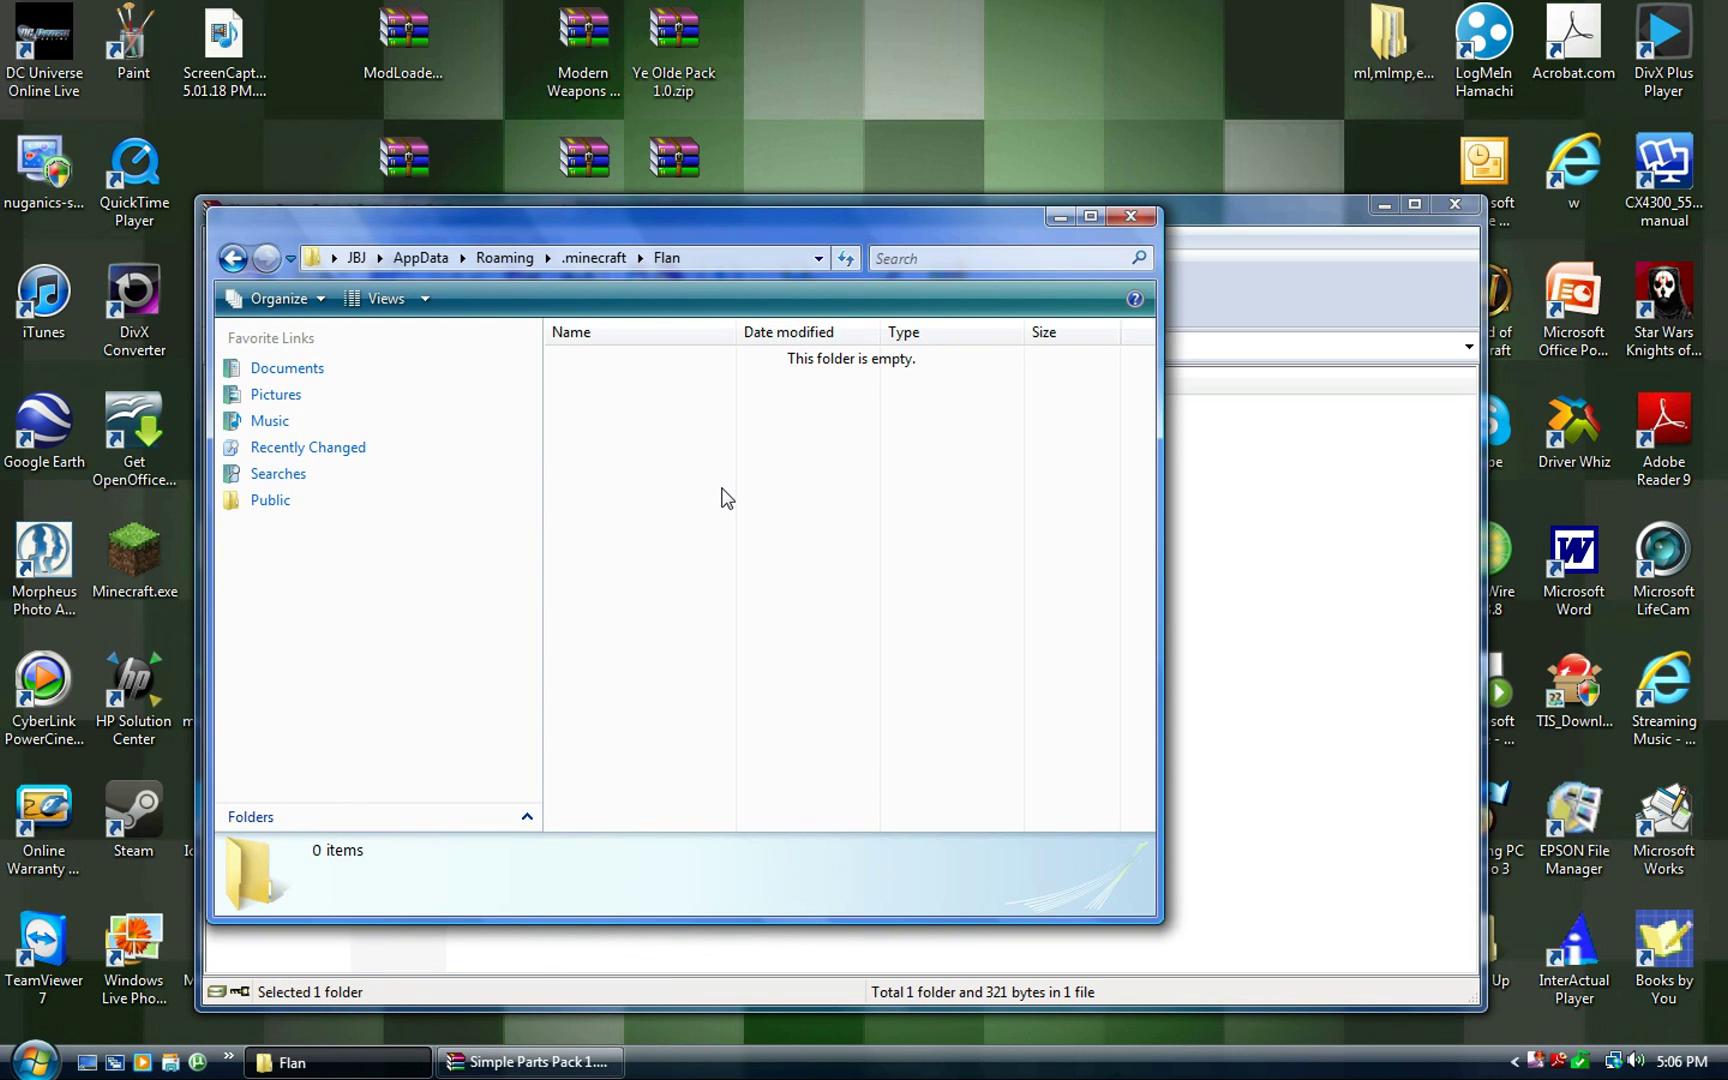
left_click(1060, 217)
left_click(1452, 204)
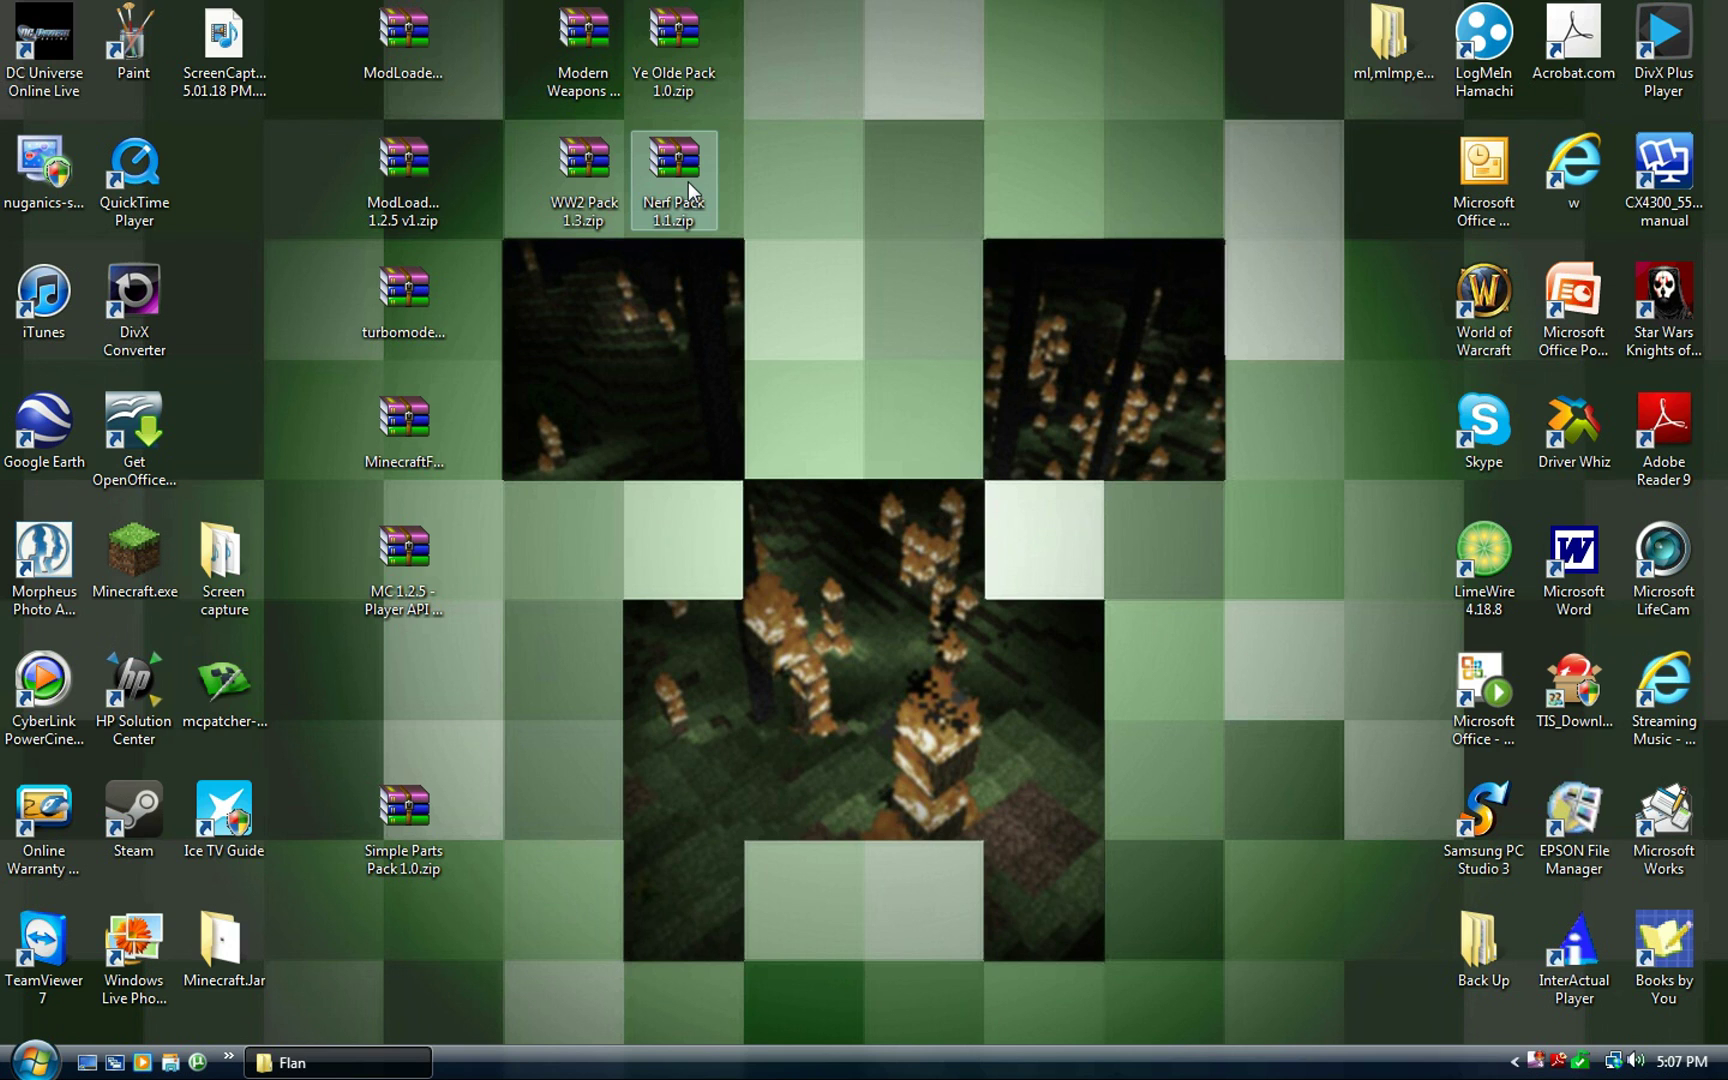
Extract the Modern Weapons Pack folder from Modern Weapons Pack 1.0.zip into the Flan folder, minimize the folder window, and close the archive
double_click(583, 65)
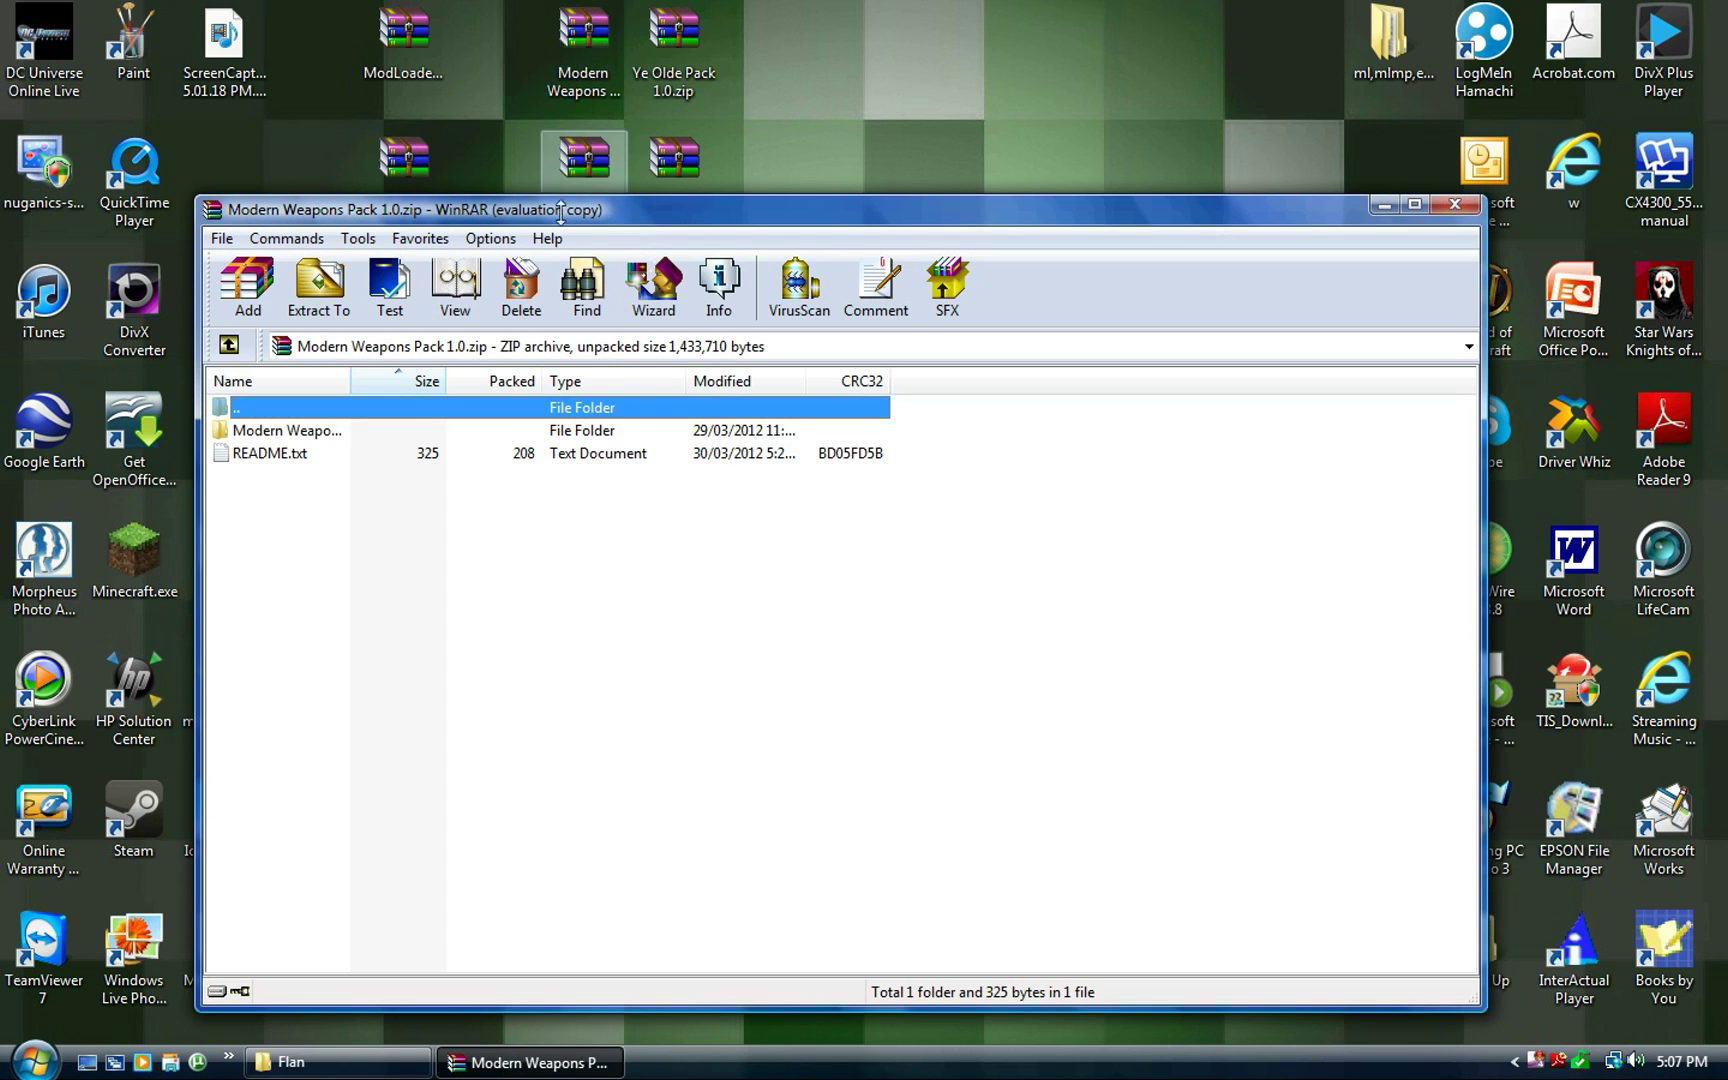
left_click(934, 617)
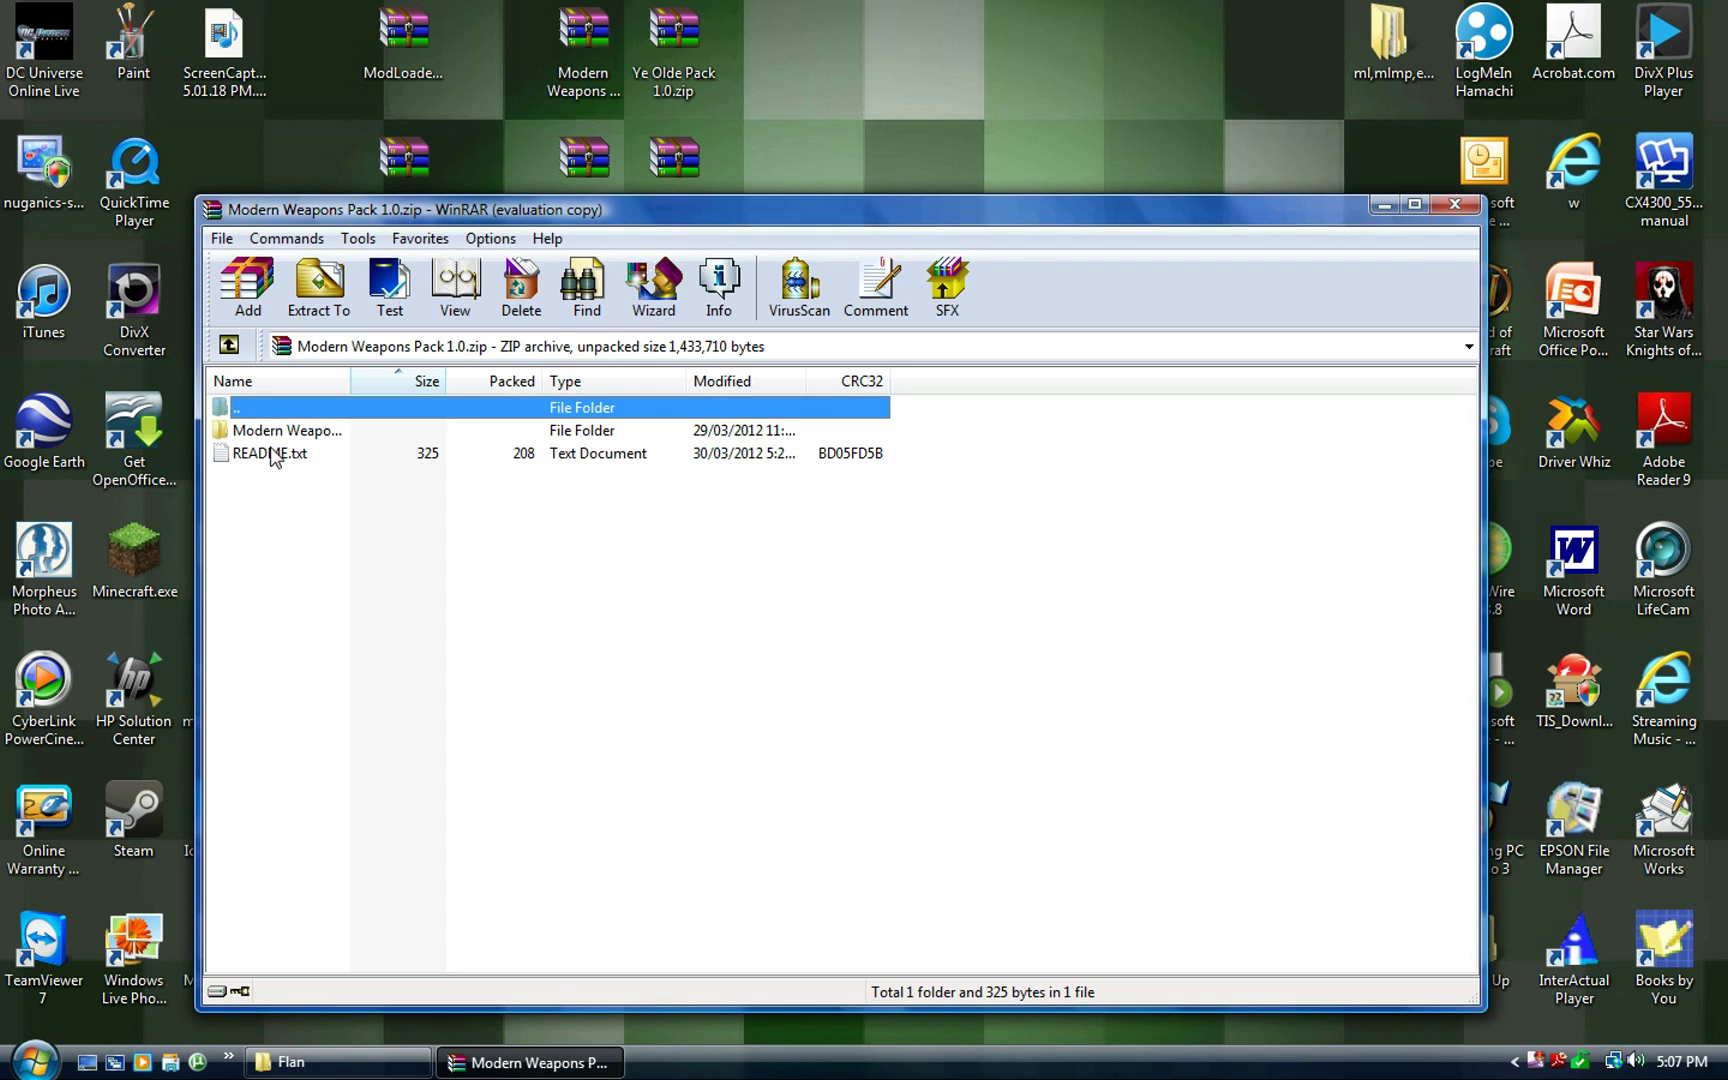
left_click_drag(285, 432, 658, 529)
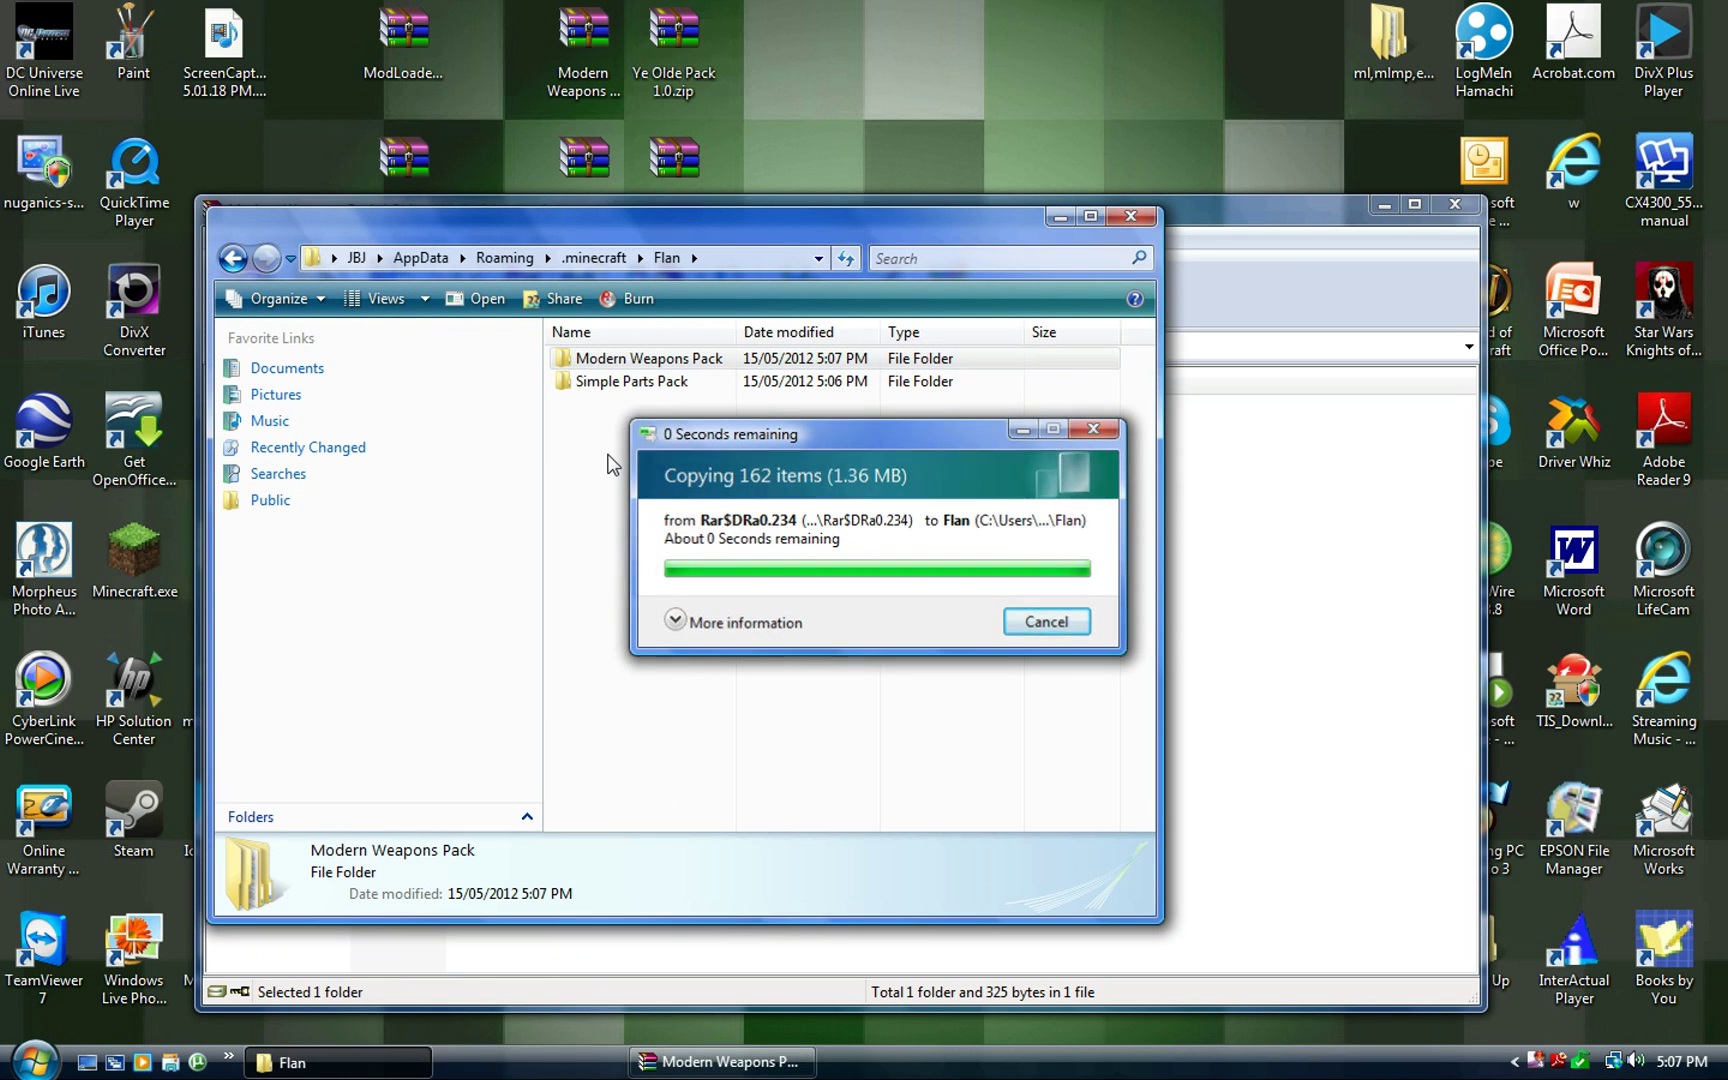
left_click(1060, 217)
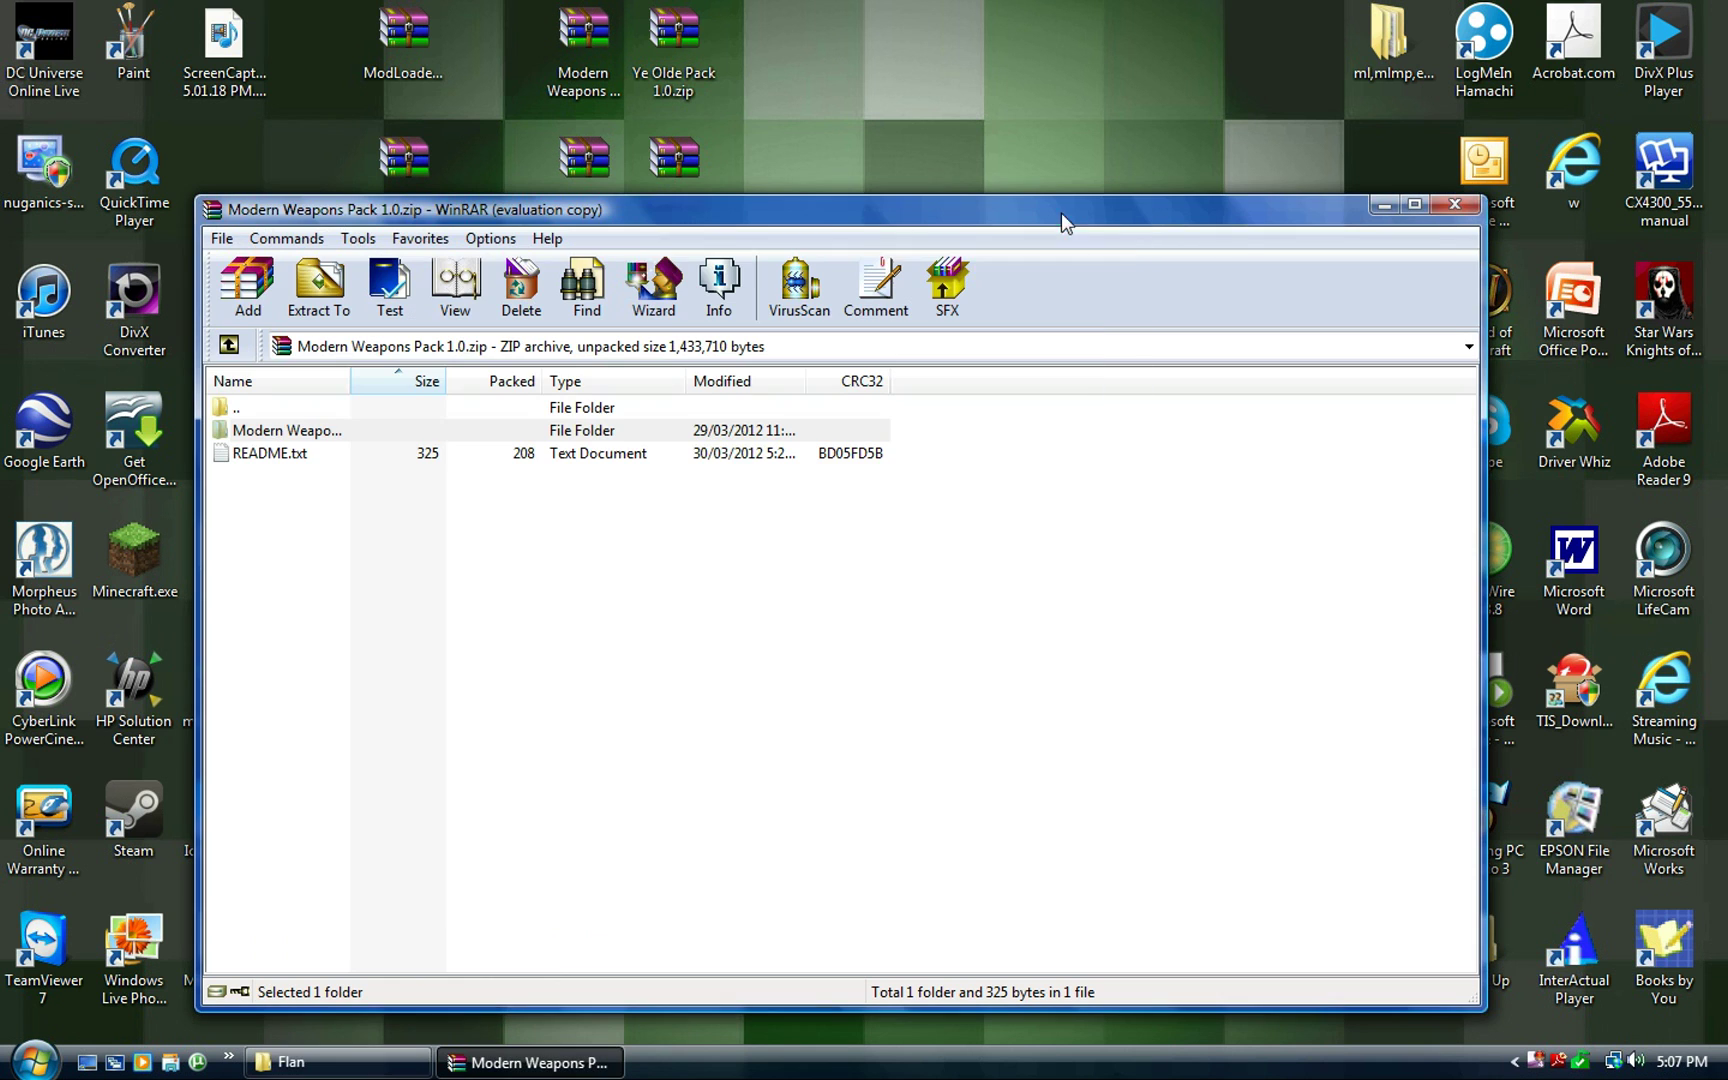
left_click(1455, 204)
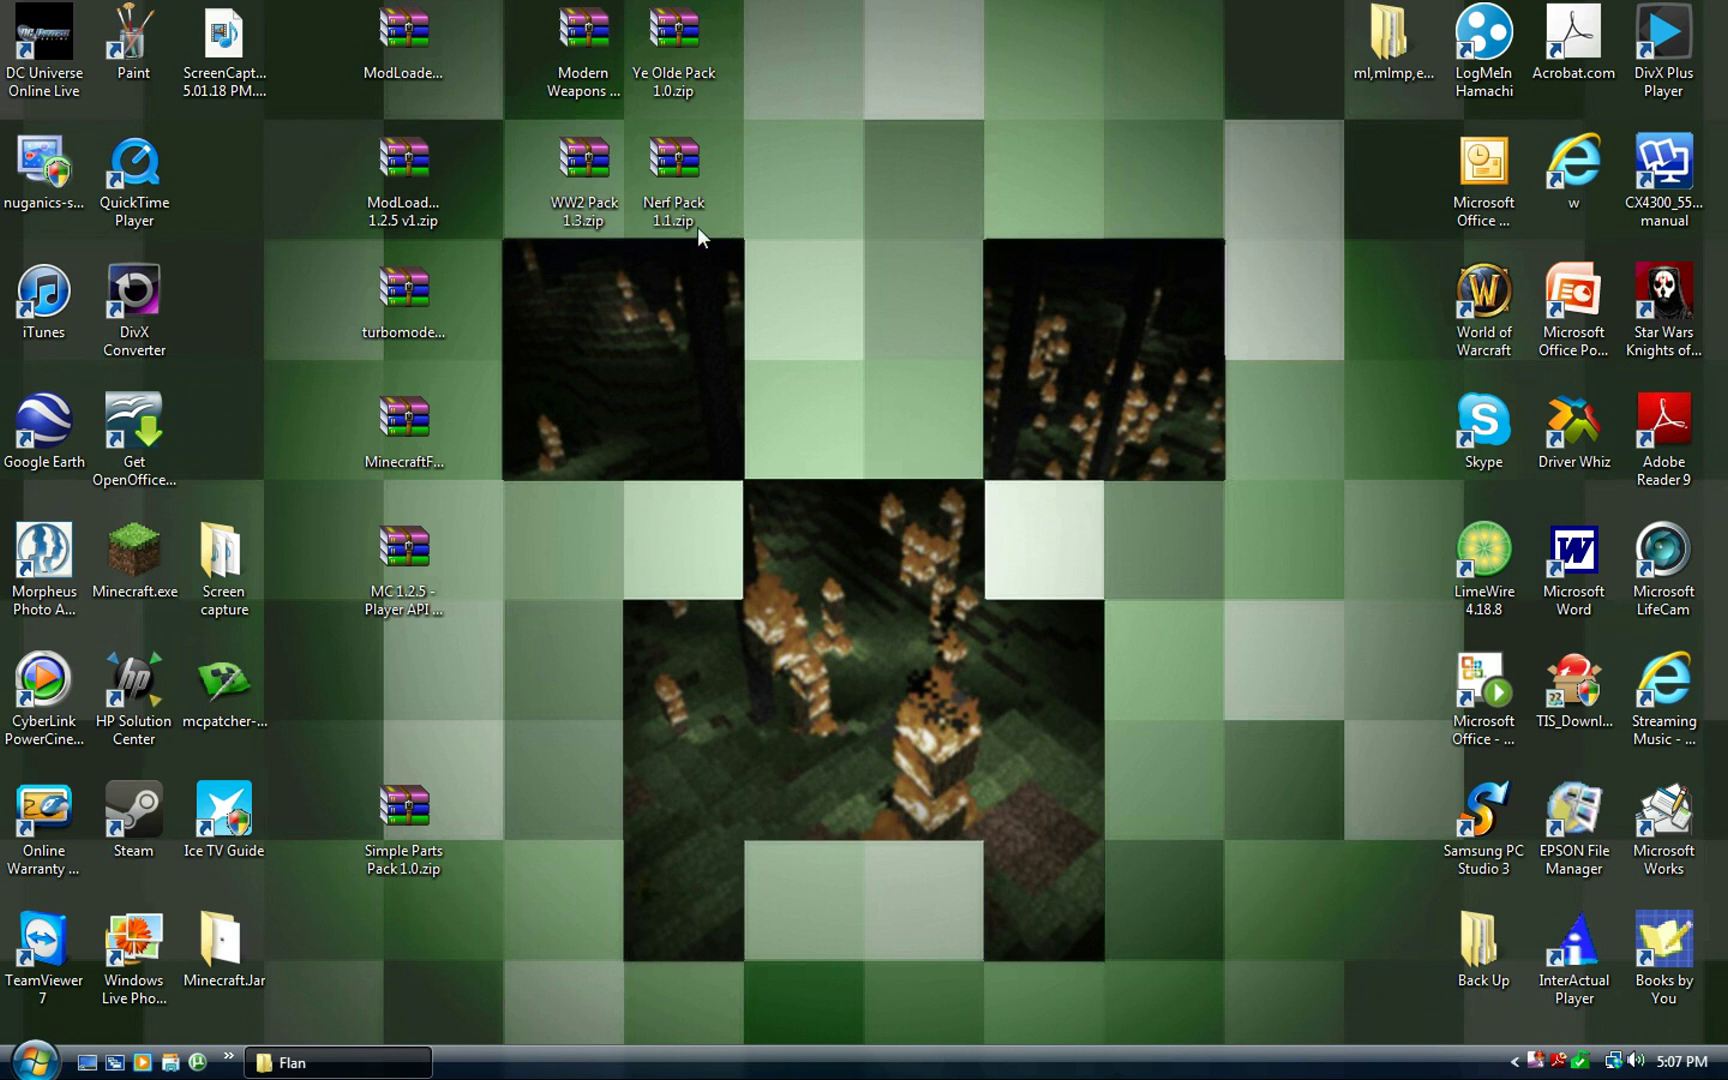
Extract the WW2 Pack folder from WW2 Pack 1.3.zip into the Flan folder, minimize the folder window, and close the archive
double_click(562, 188)
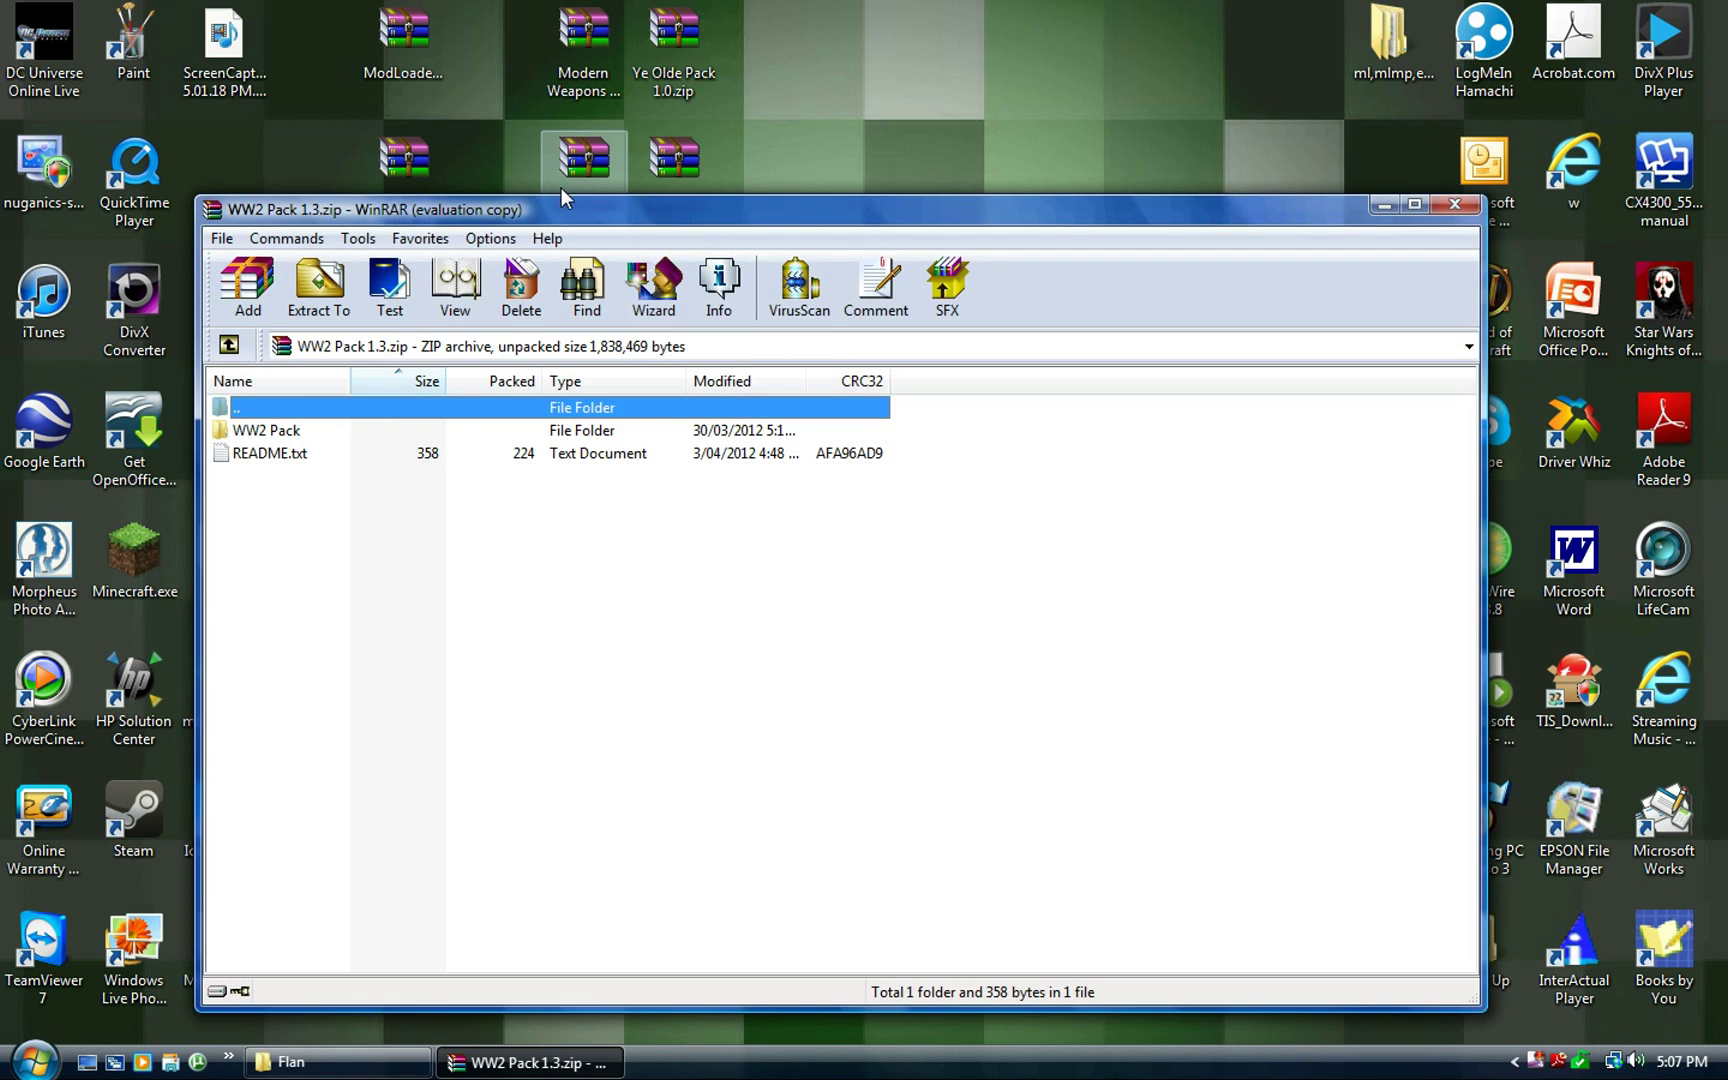
left_click(966, 618)
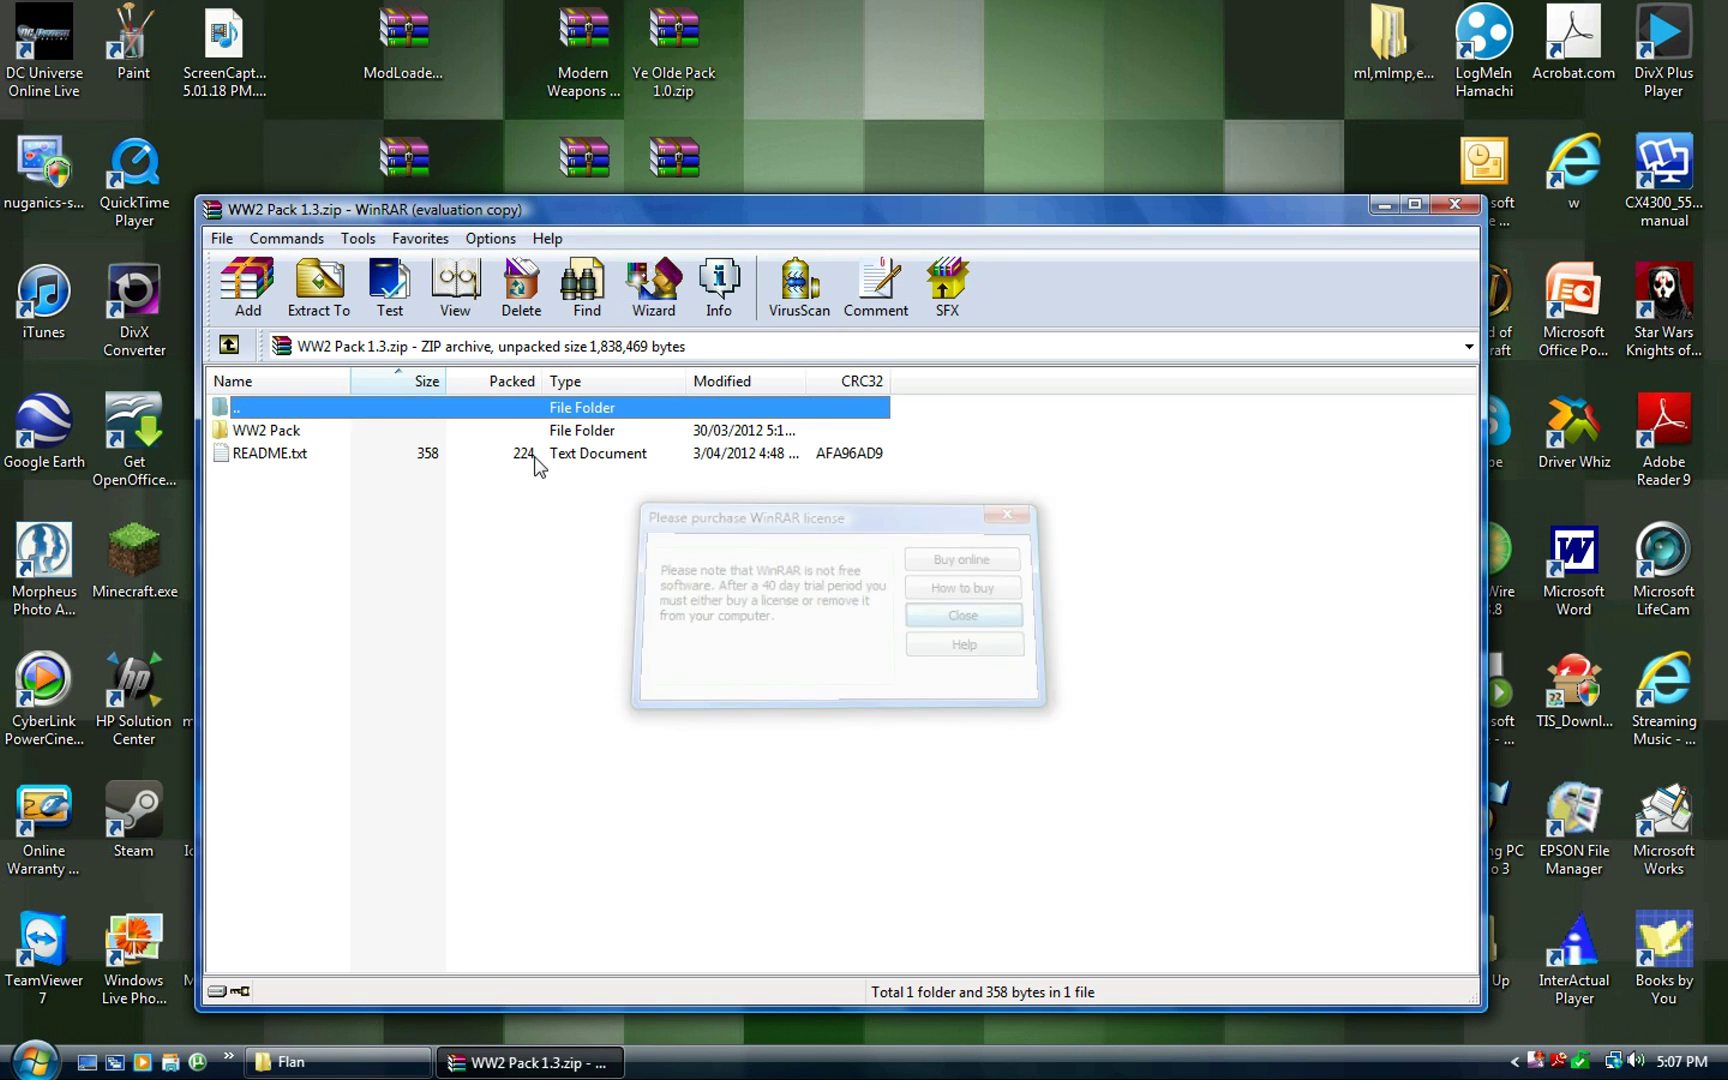
left_click_drag(350, 437, 718, 513)
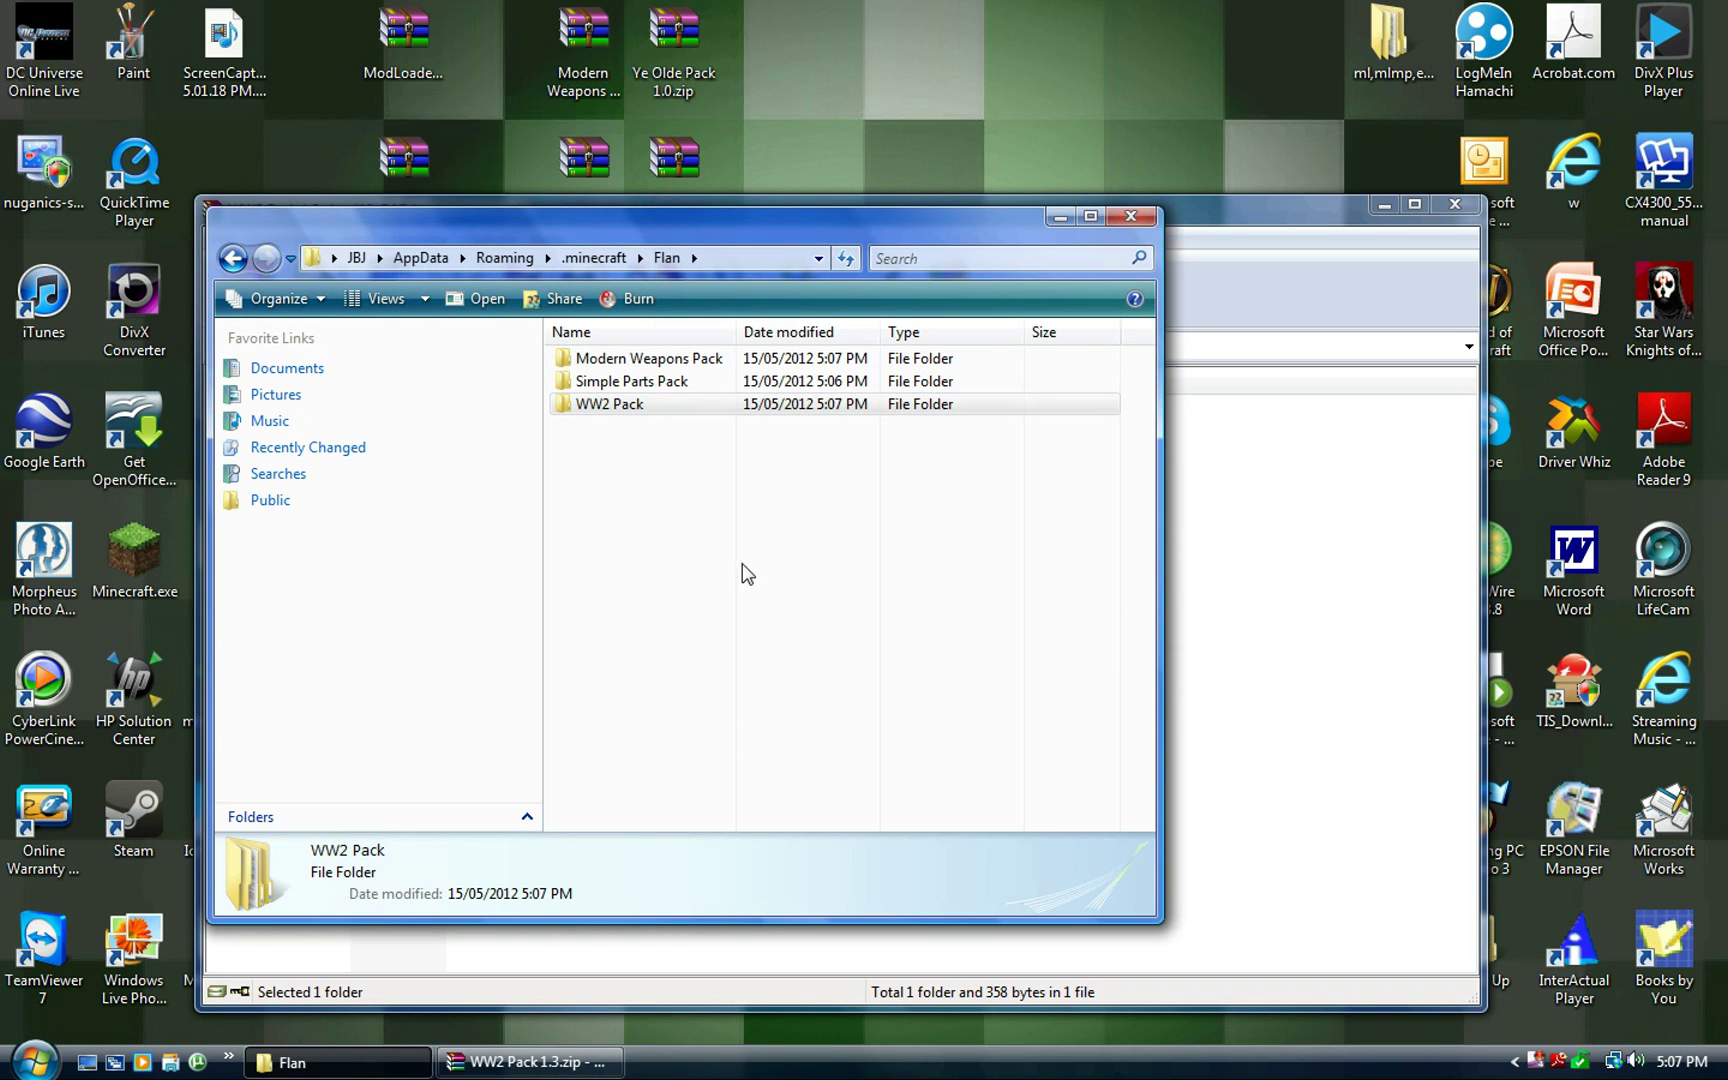
left_click(1058, 219)
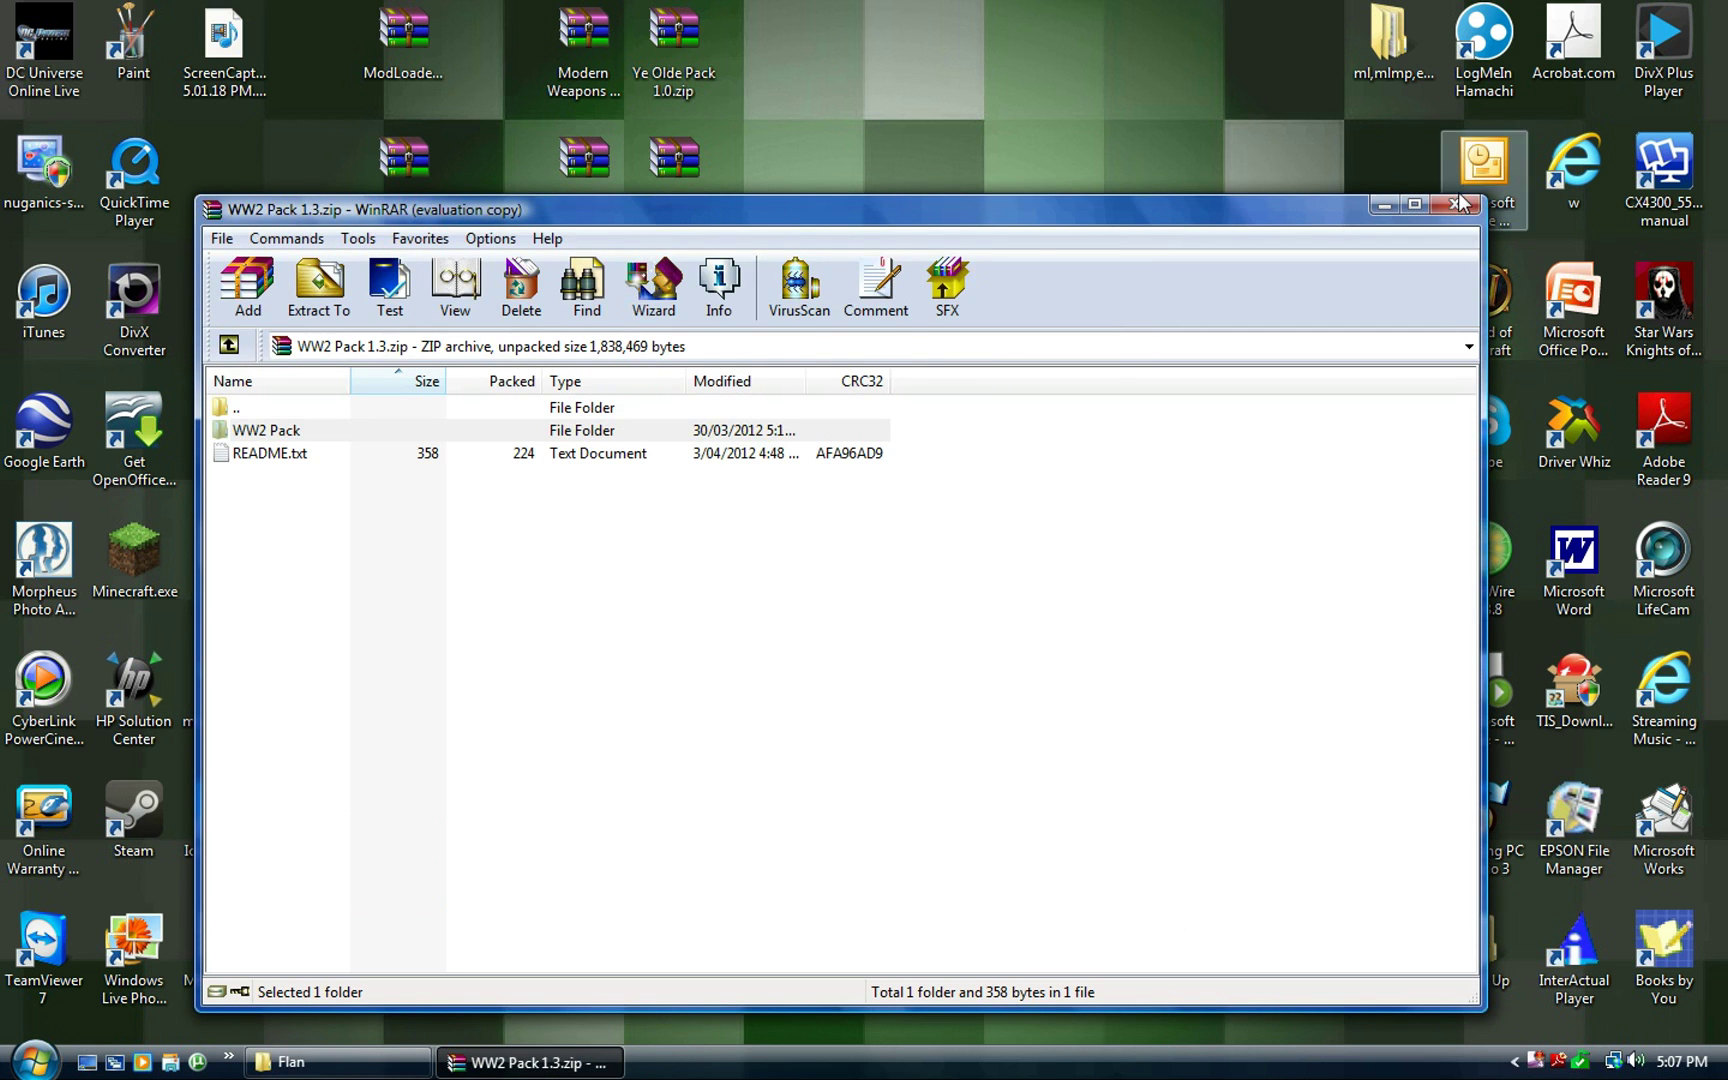
left_click(1456, 204)
Extract the Nerf Pack folder from Nerf Pack 1.1.zip into the Flan folder, minimize the folder window, and close the archive
double_click(676, 190)
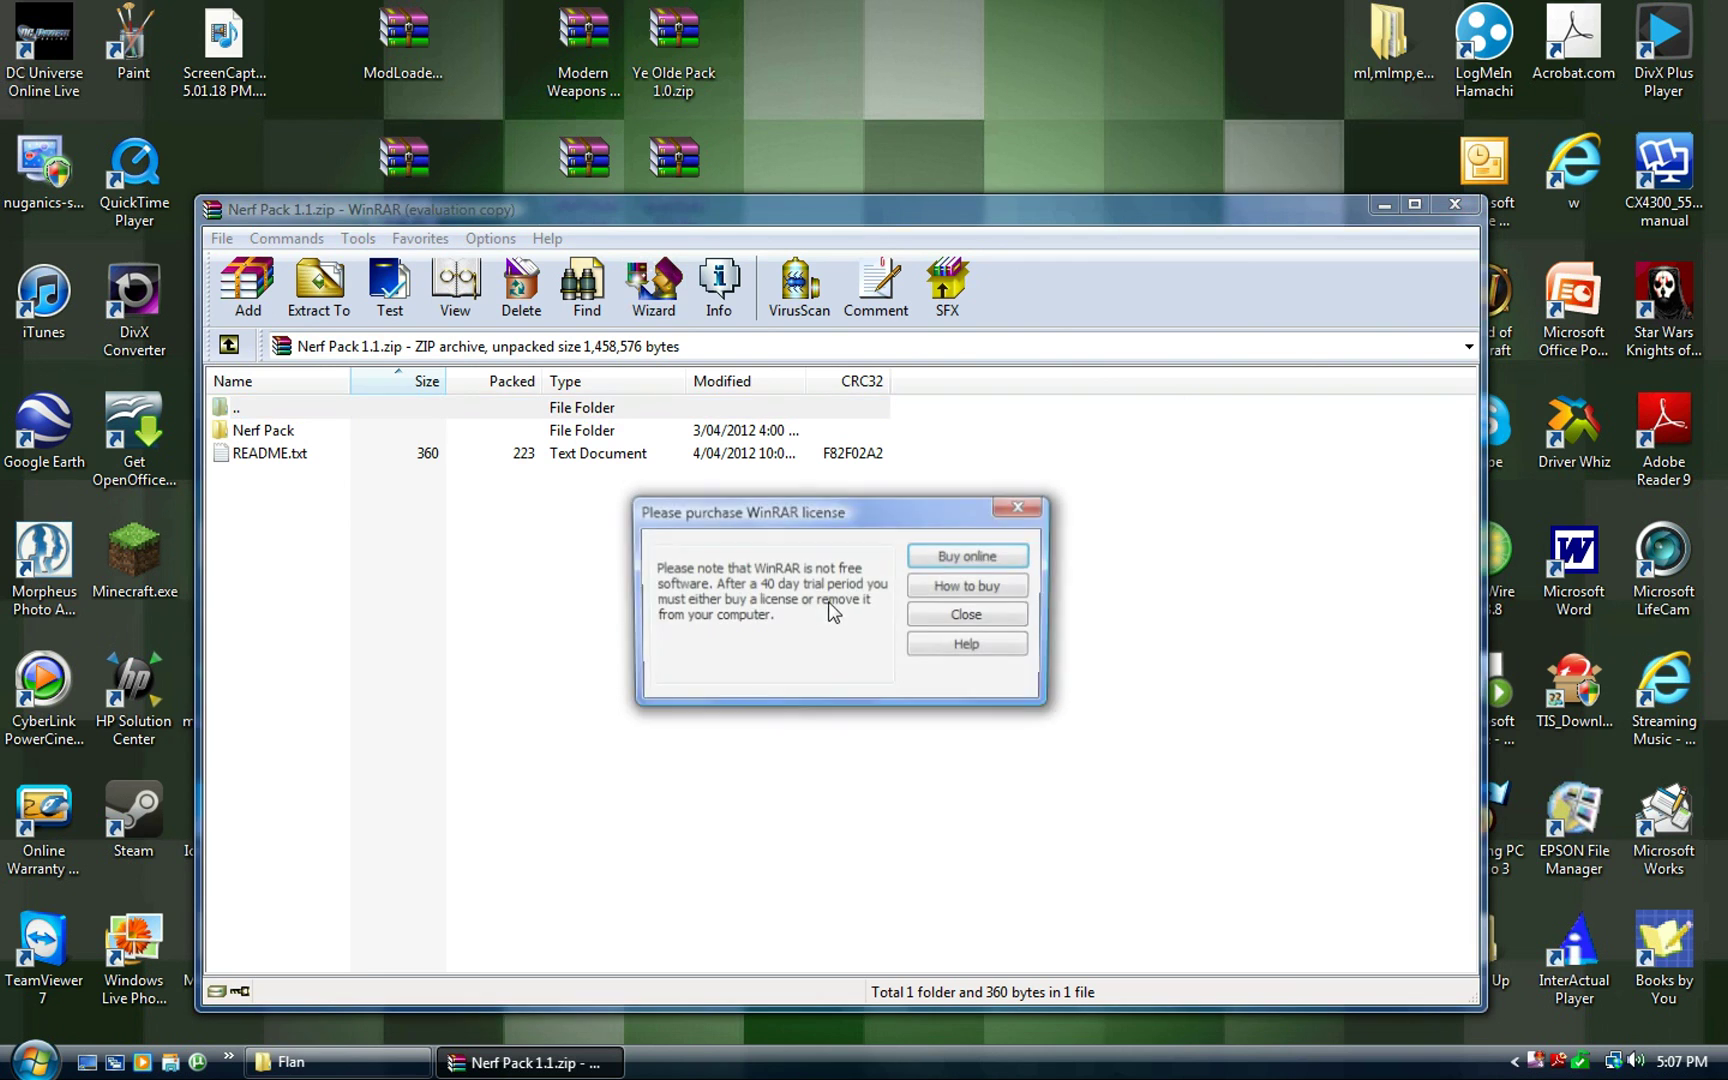
left_click(950, 616)
left_click(383, 431)
left_click_drag(383, 432, 717, 540)
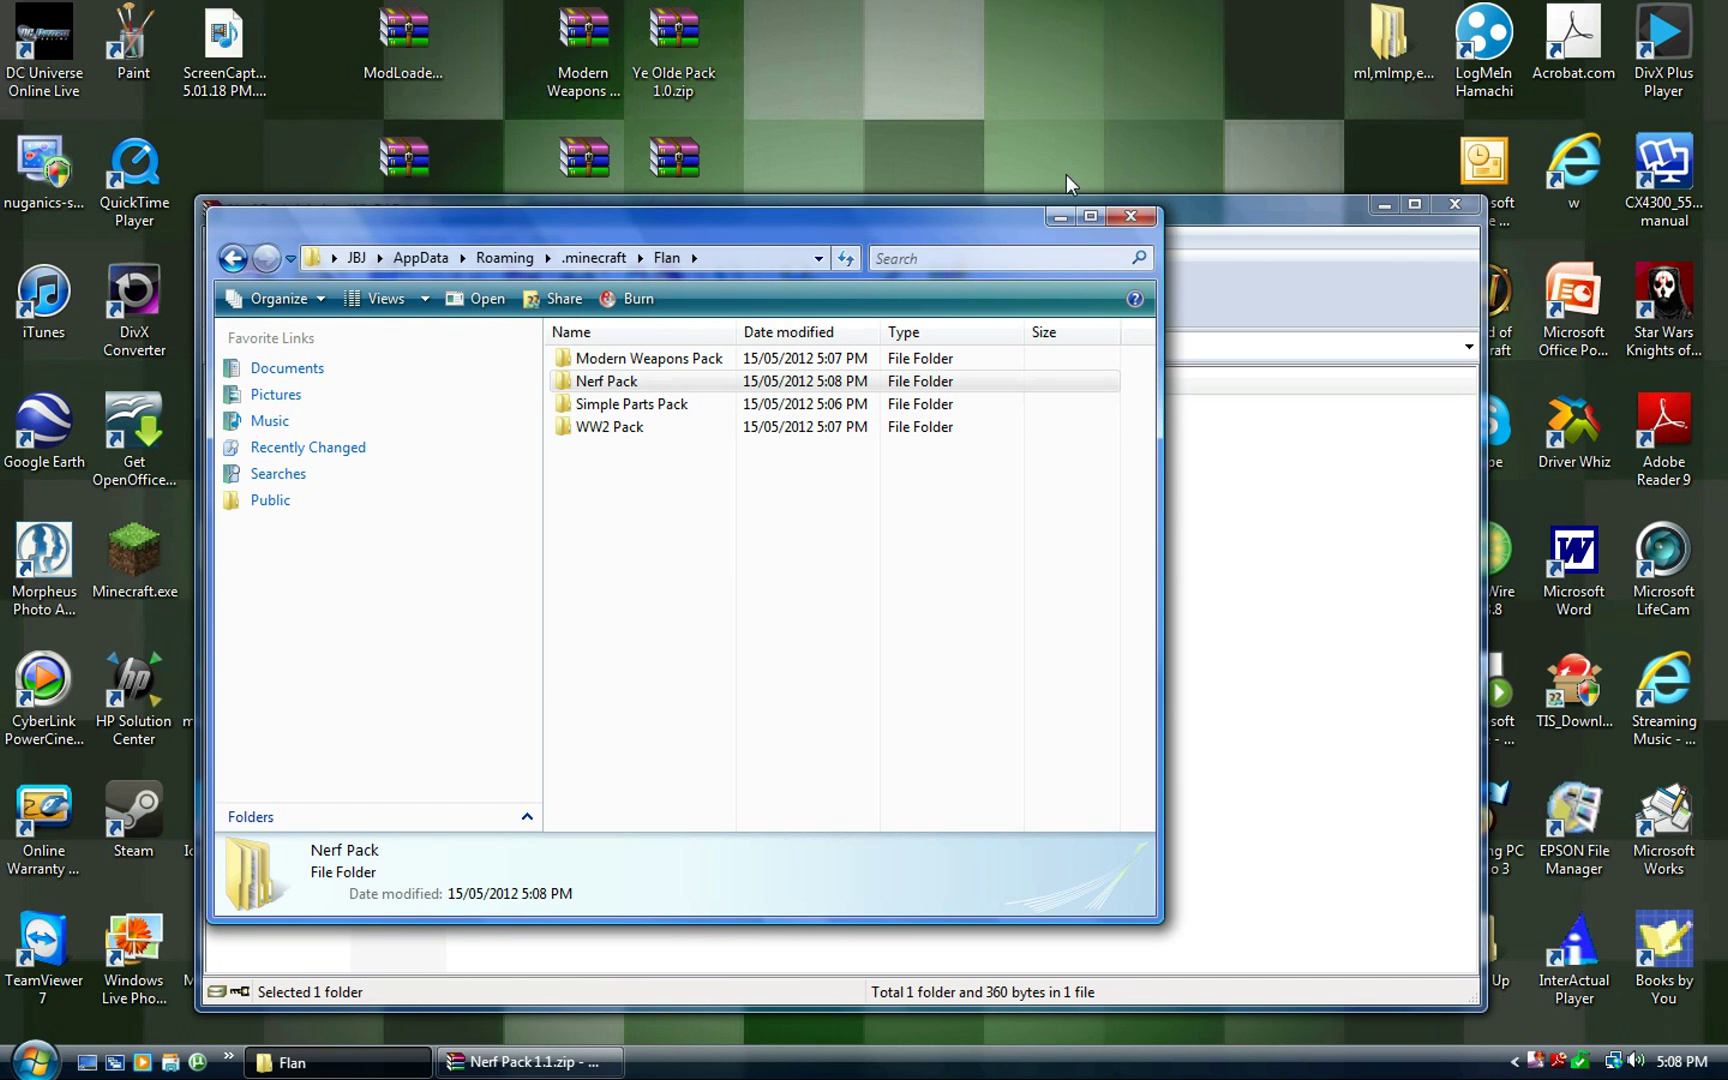
left_click(1060, 216)
left_click(1452, 210)
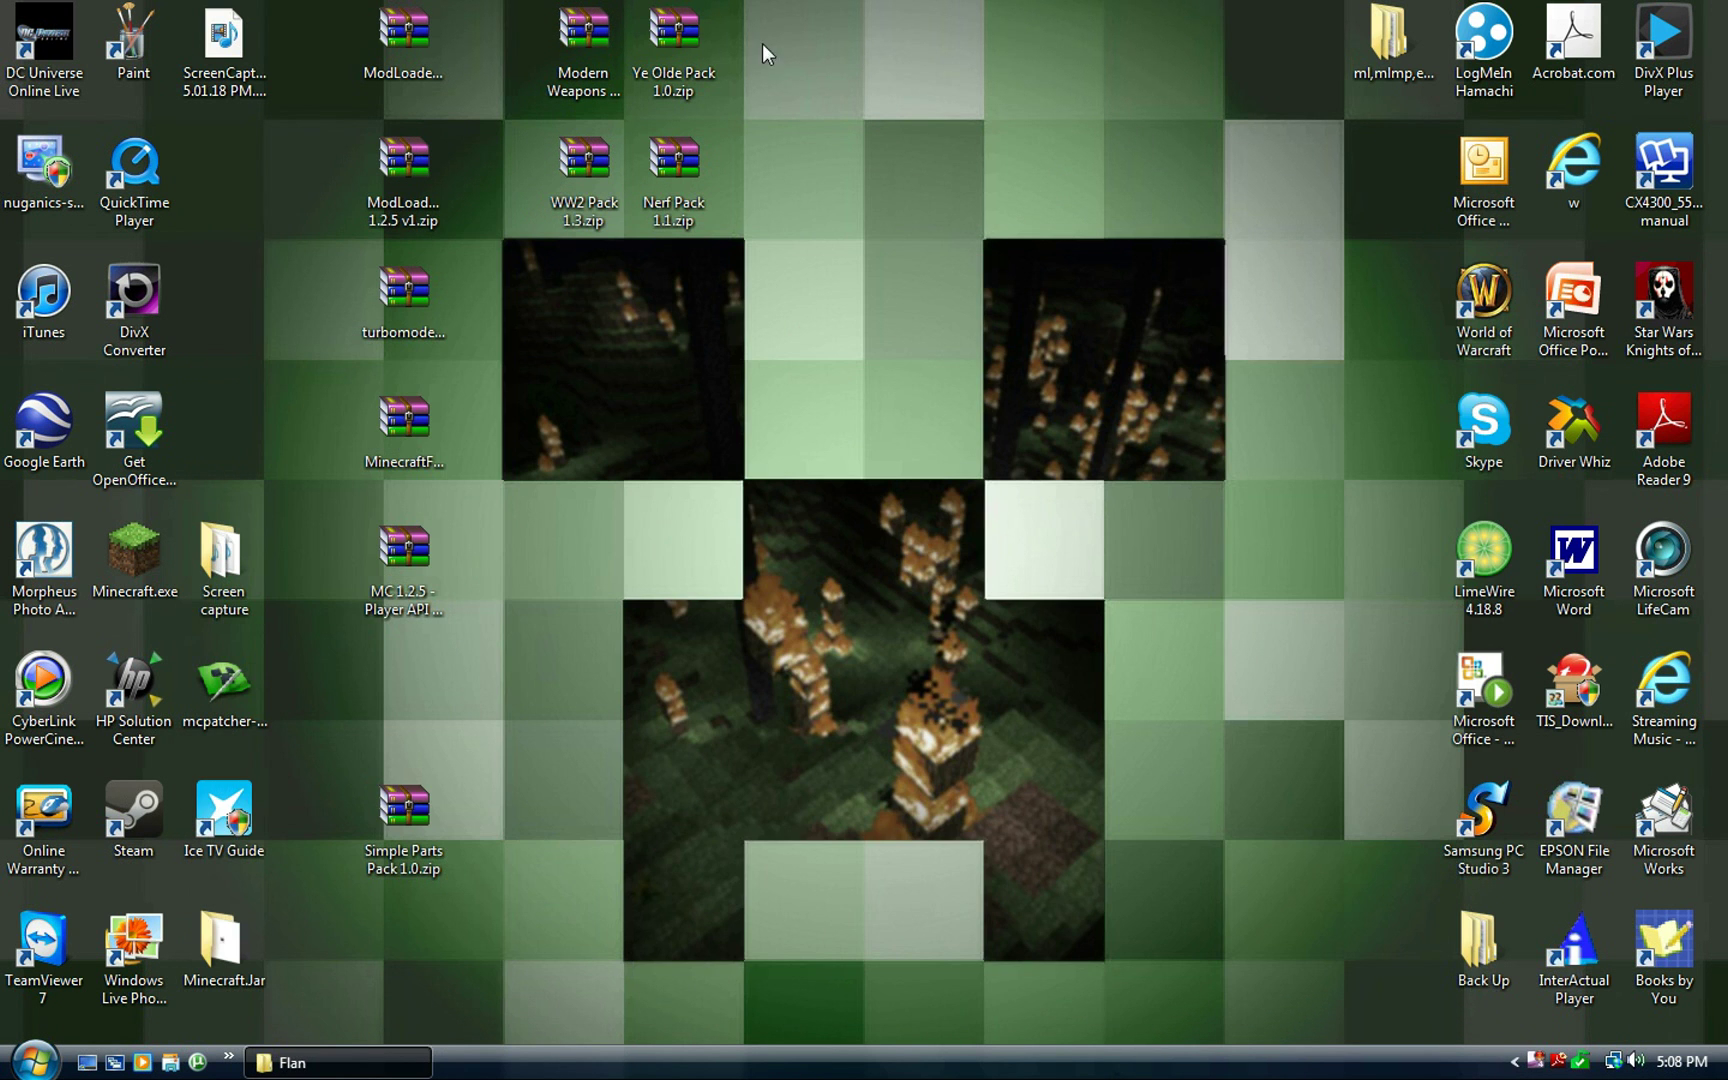
Extract the Ye Olde Pack folder from Ye Olde Pack 1.0.zip into the Flan folder, and close both the folder window and the archive
double_click(680, 50)
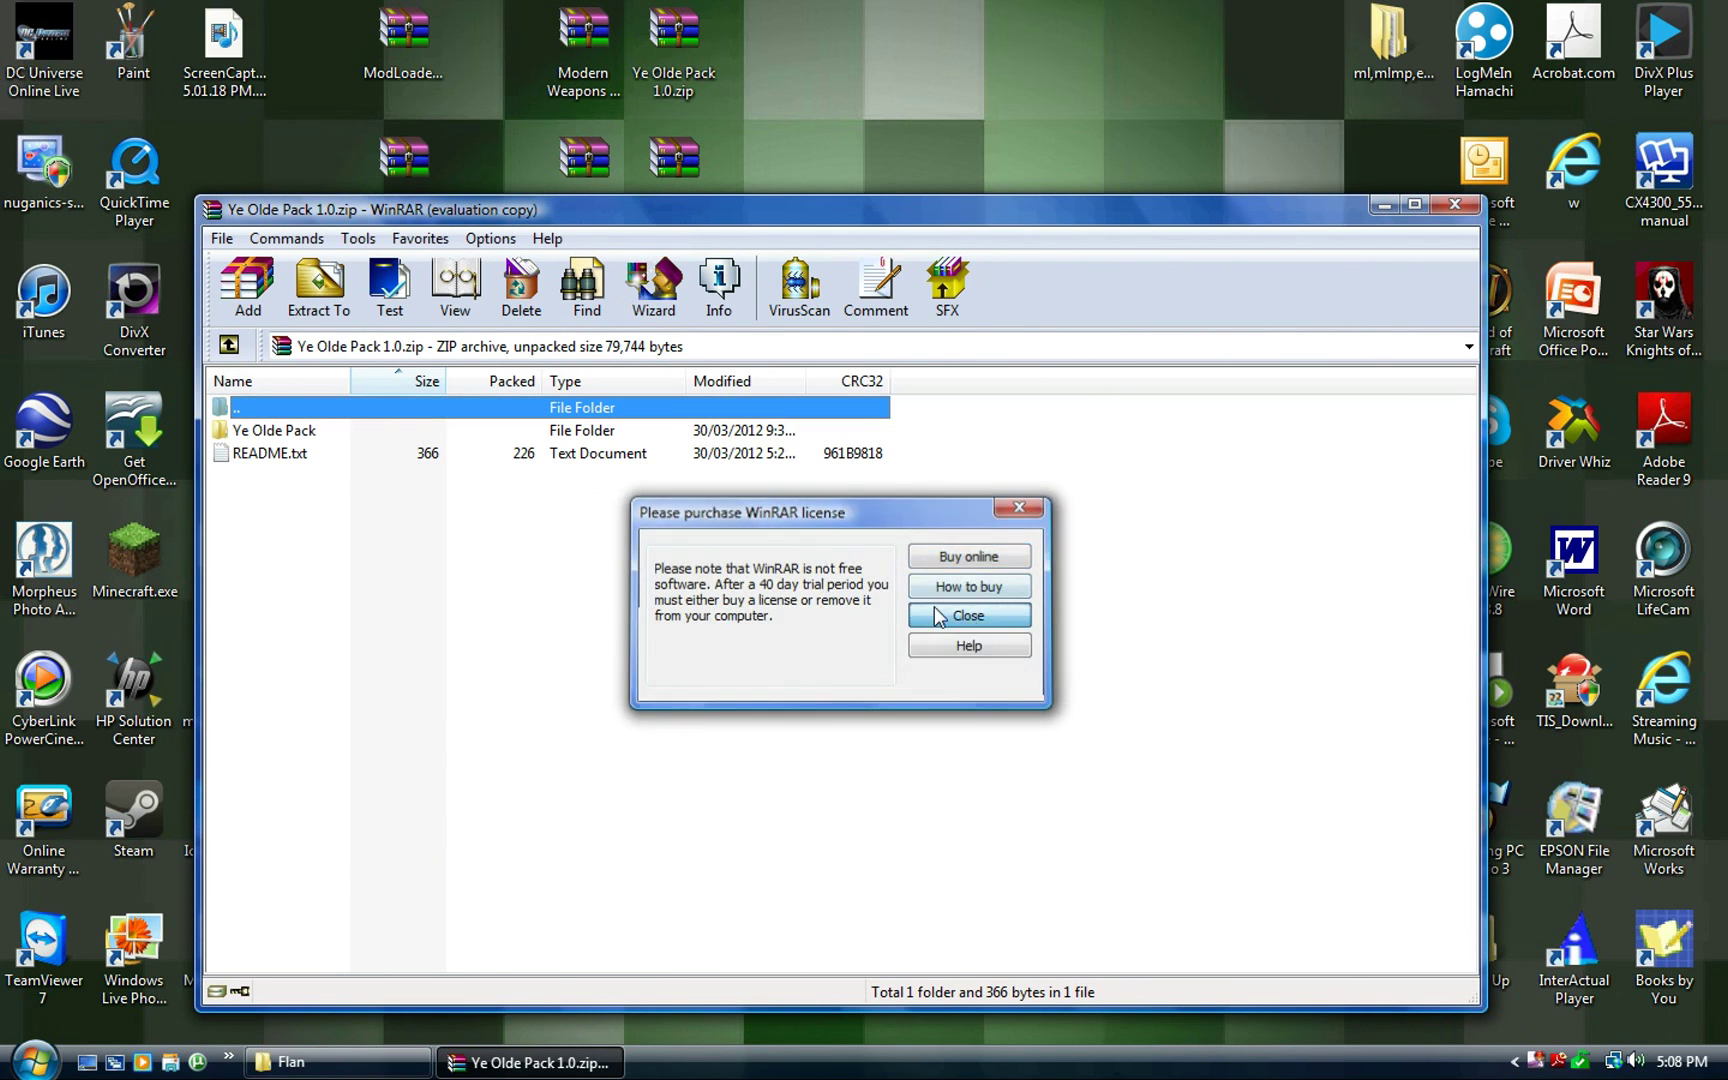
left_click(968, 614)
left_click_drag(338, 436, 659, 556)
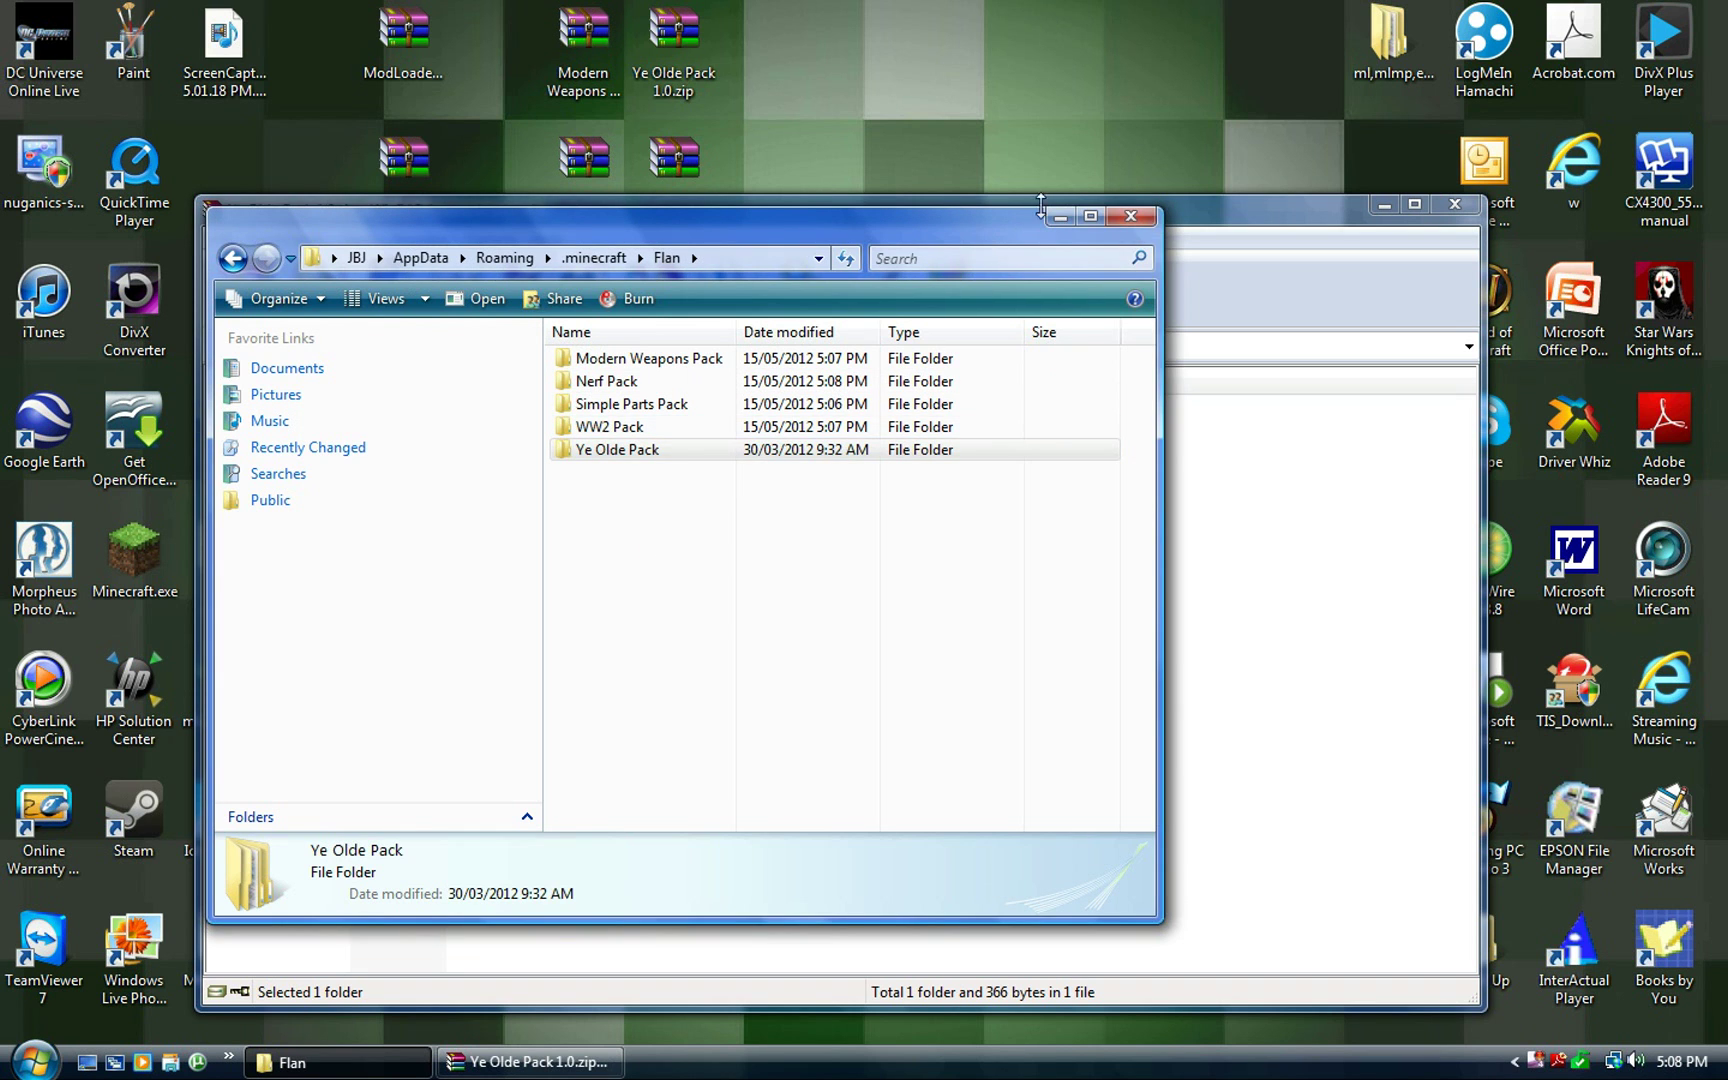
left_click(1133, 213)
left_click(1455, 205)
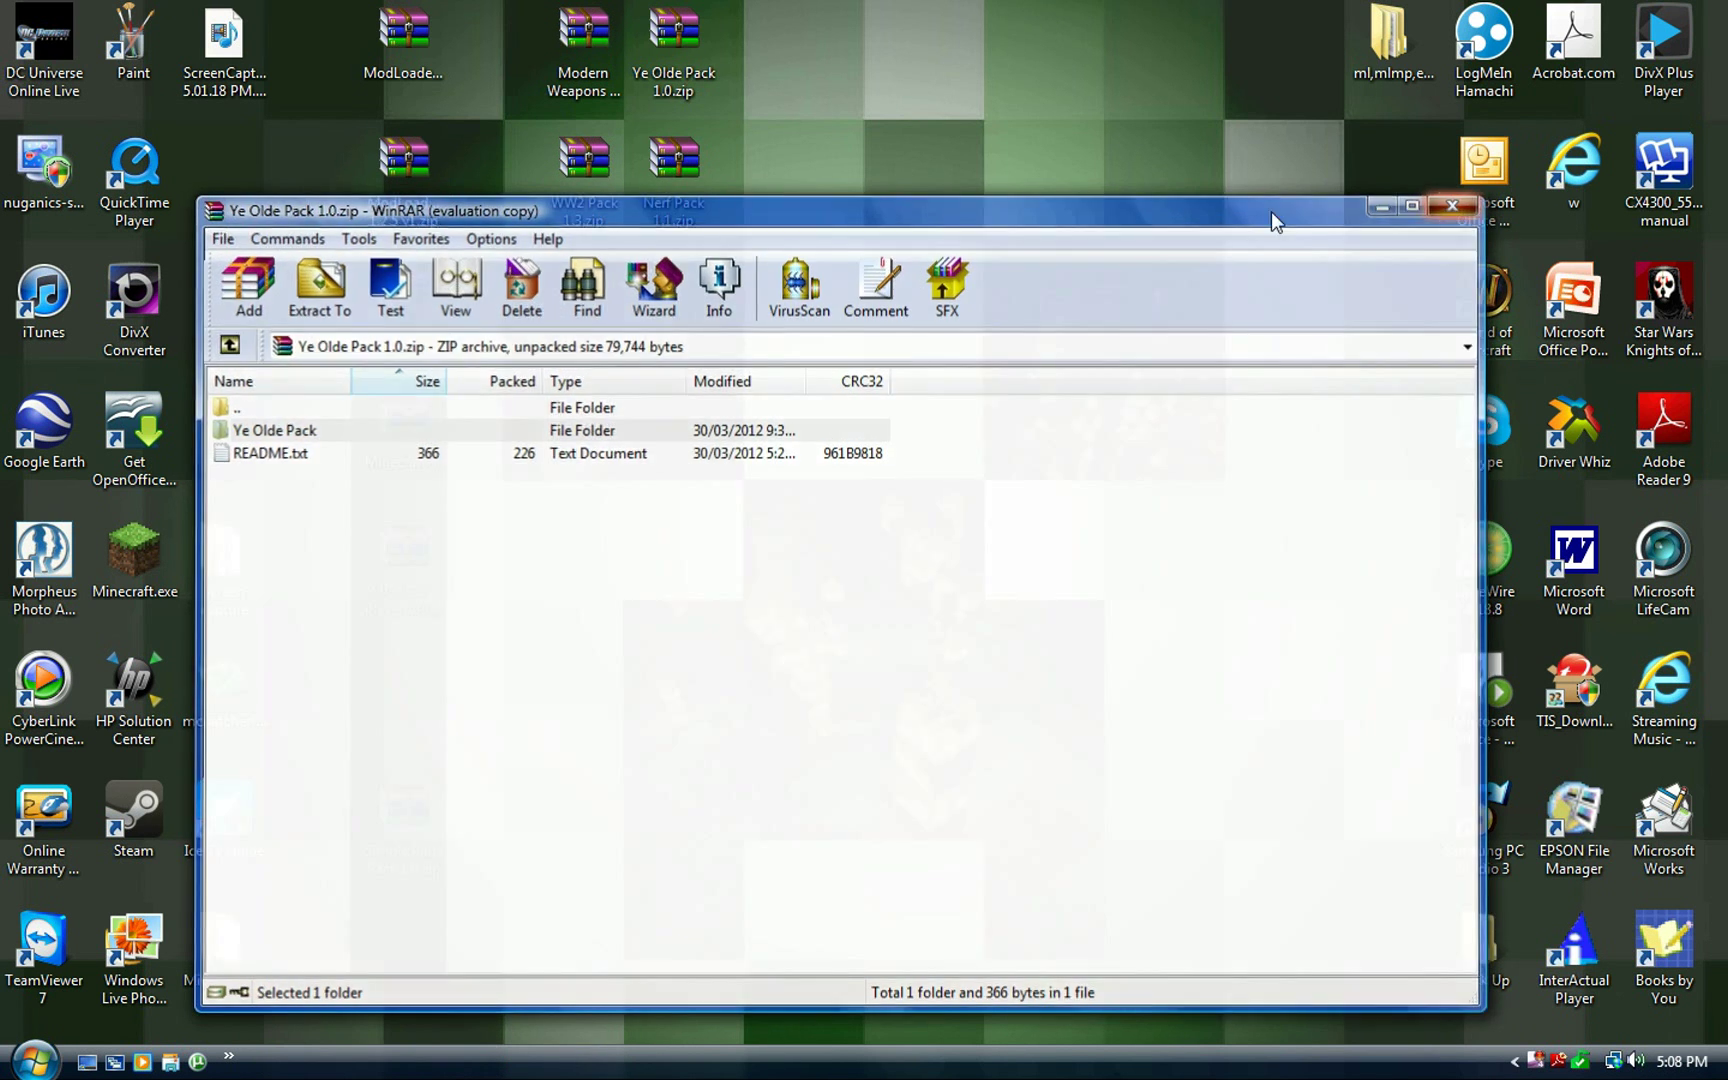
Launch Minecraft, allow it to run, log in with the remembered account, and maximize the game window
double_click(130, 556)
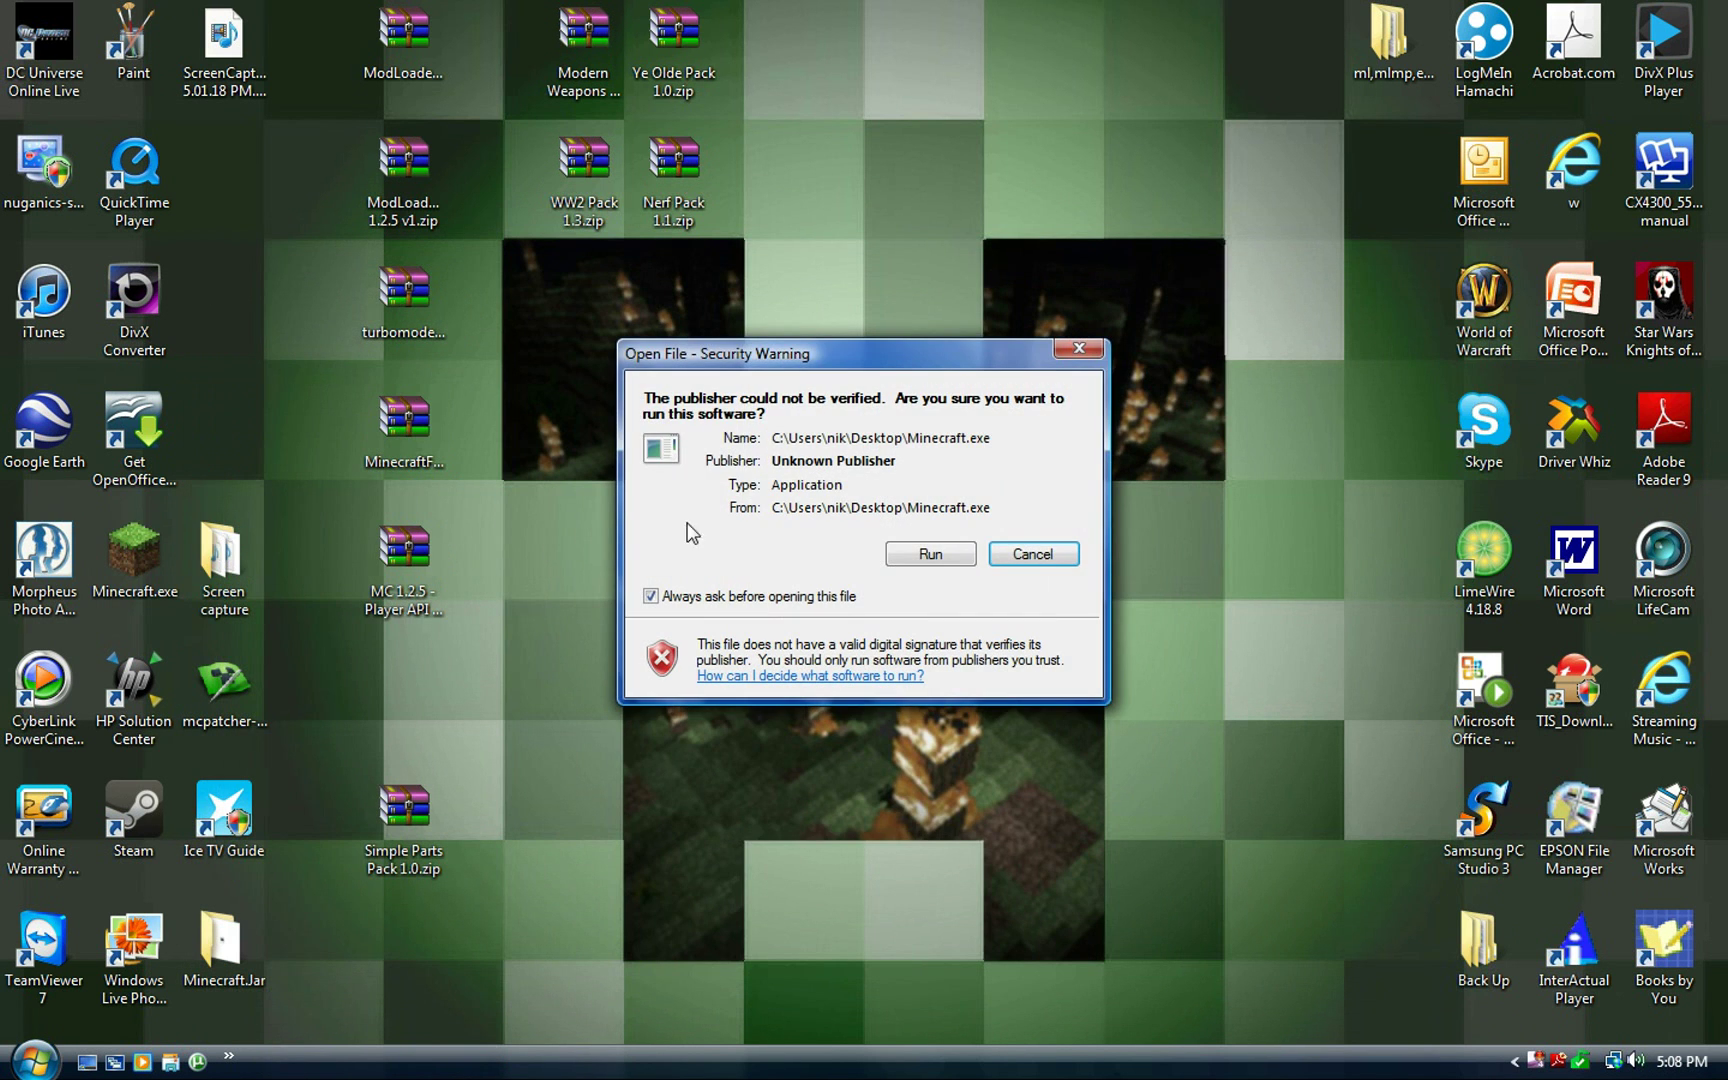
left_click(930, 553)
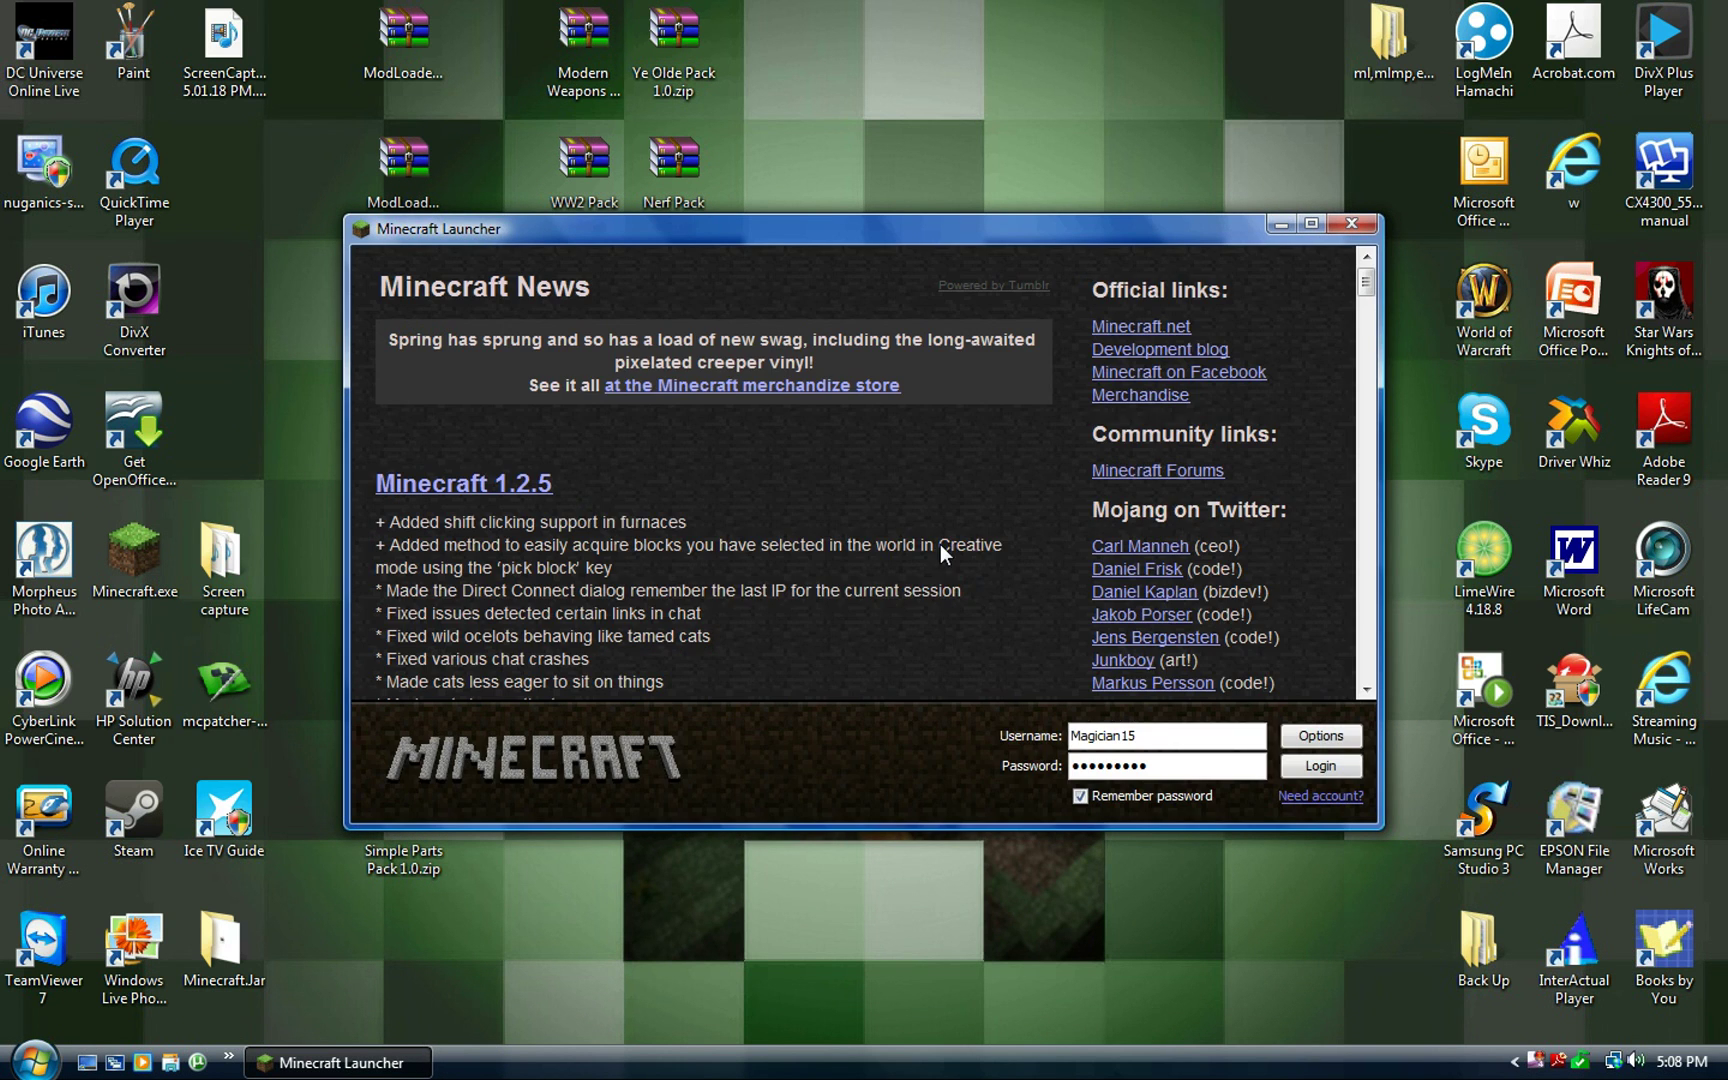
left_click(1320, 766)
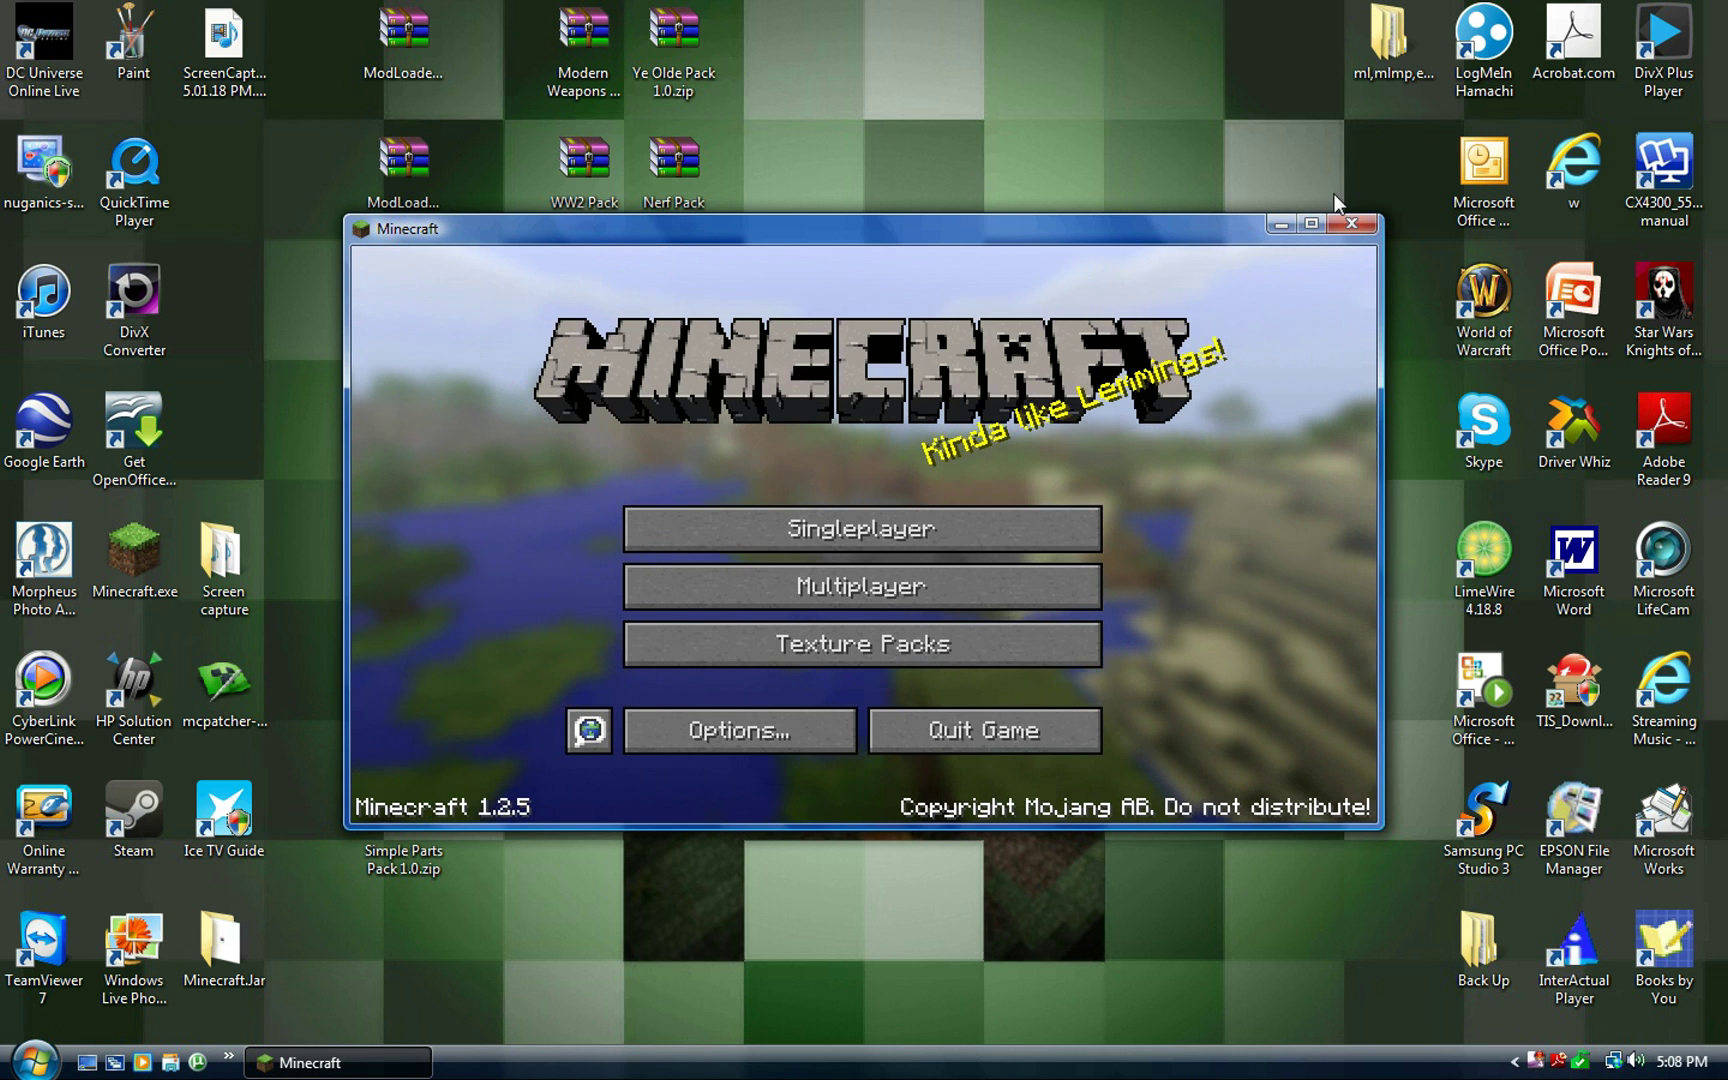
left_click(1311, 223)
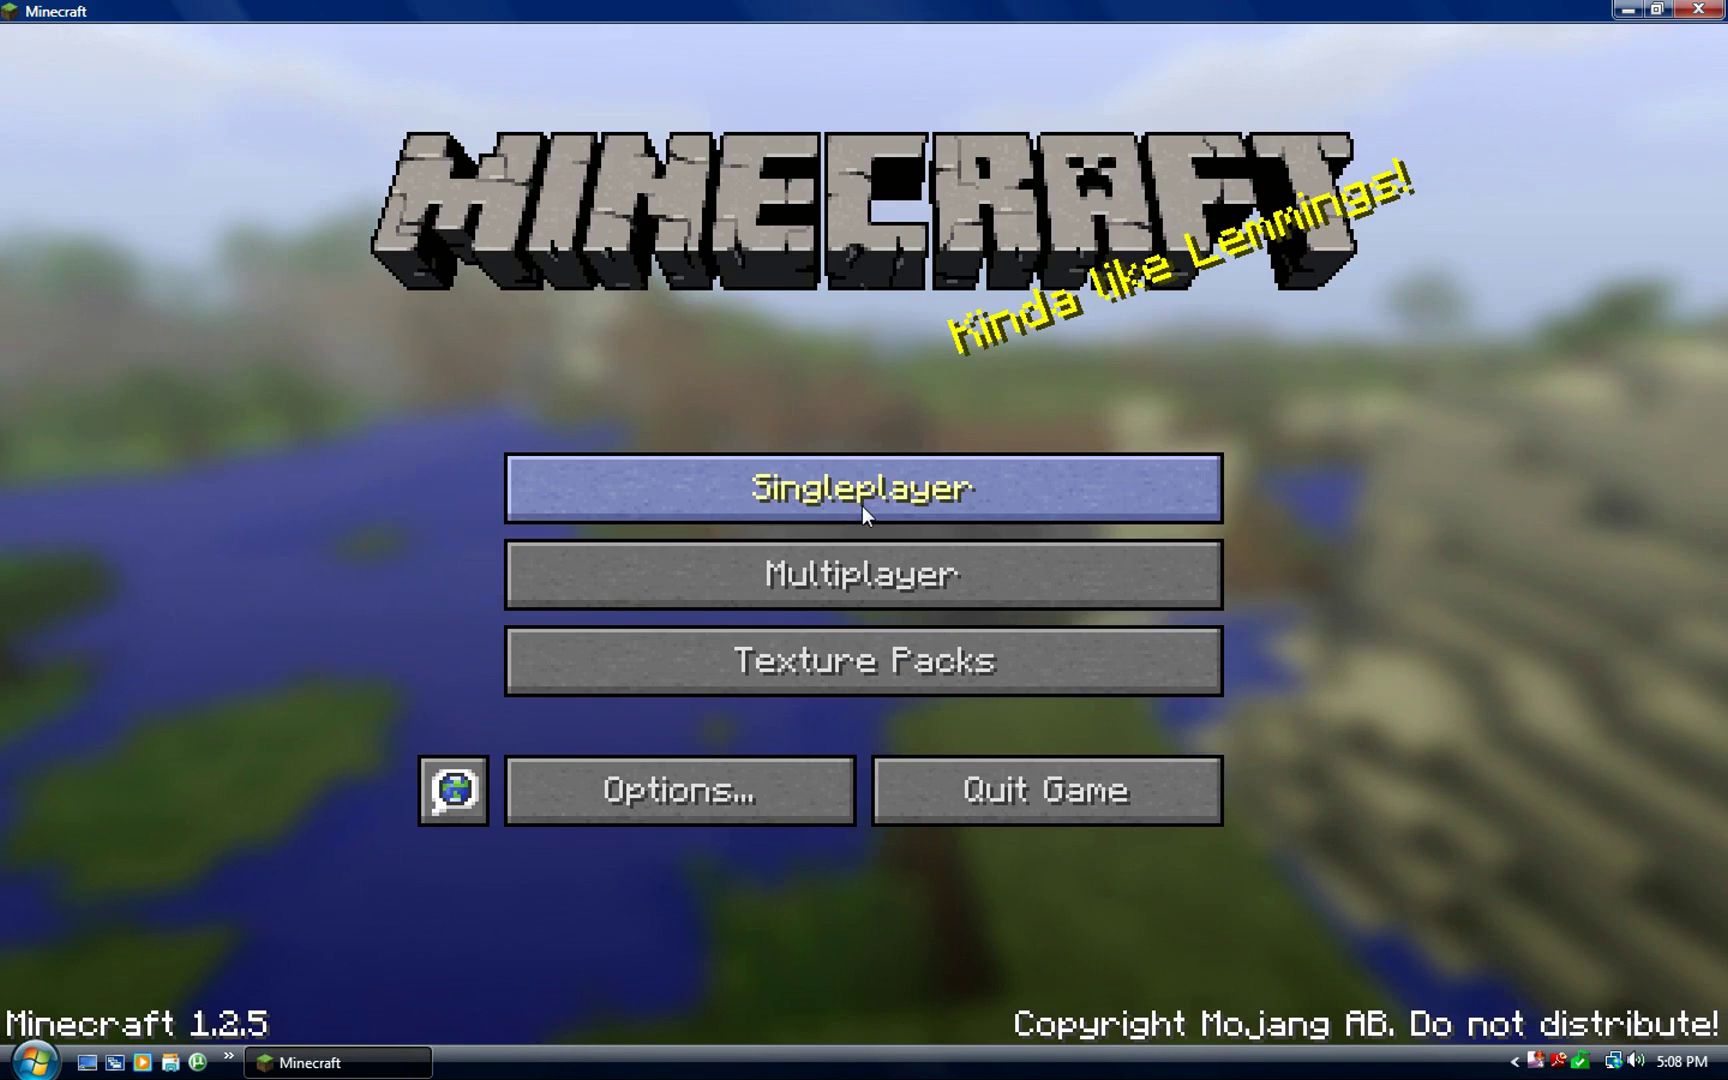
Load the Wild Wild West singleplayer world in Creative Mode
left_click(865, 512)
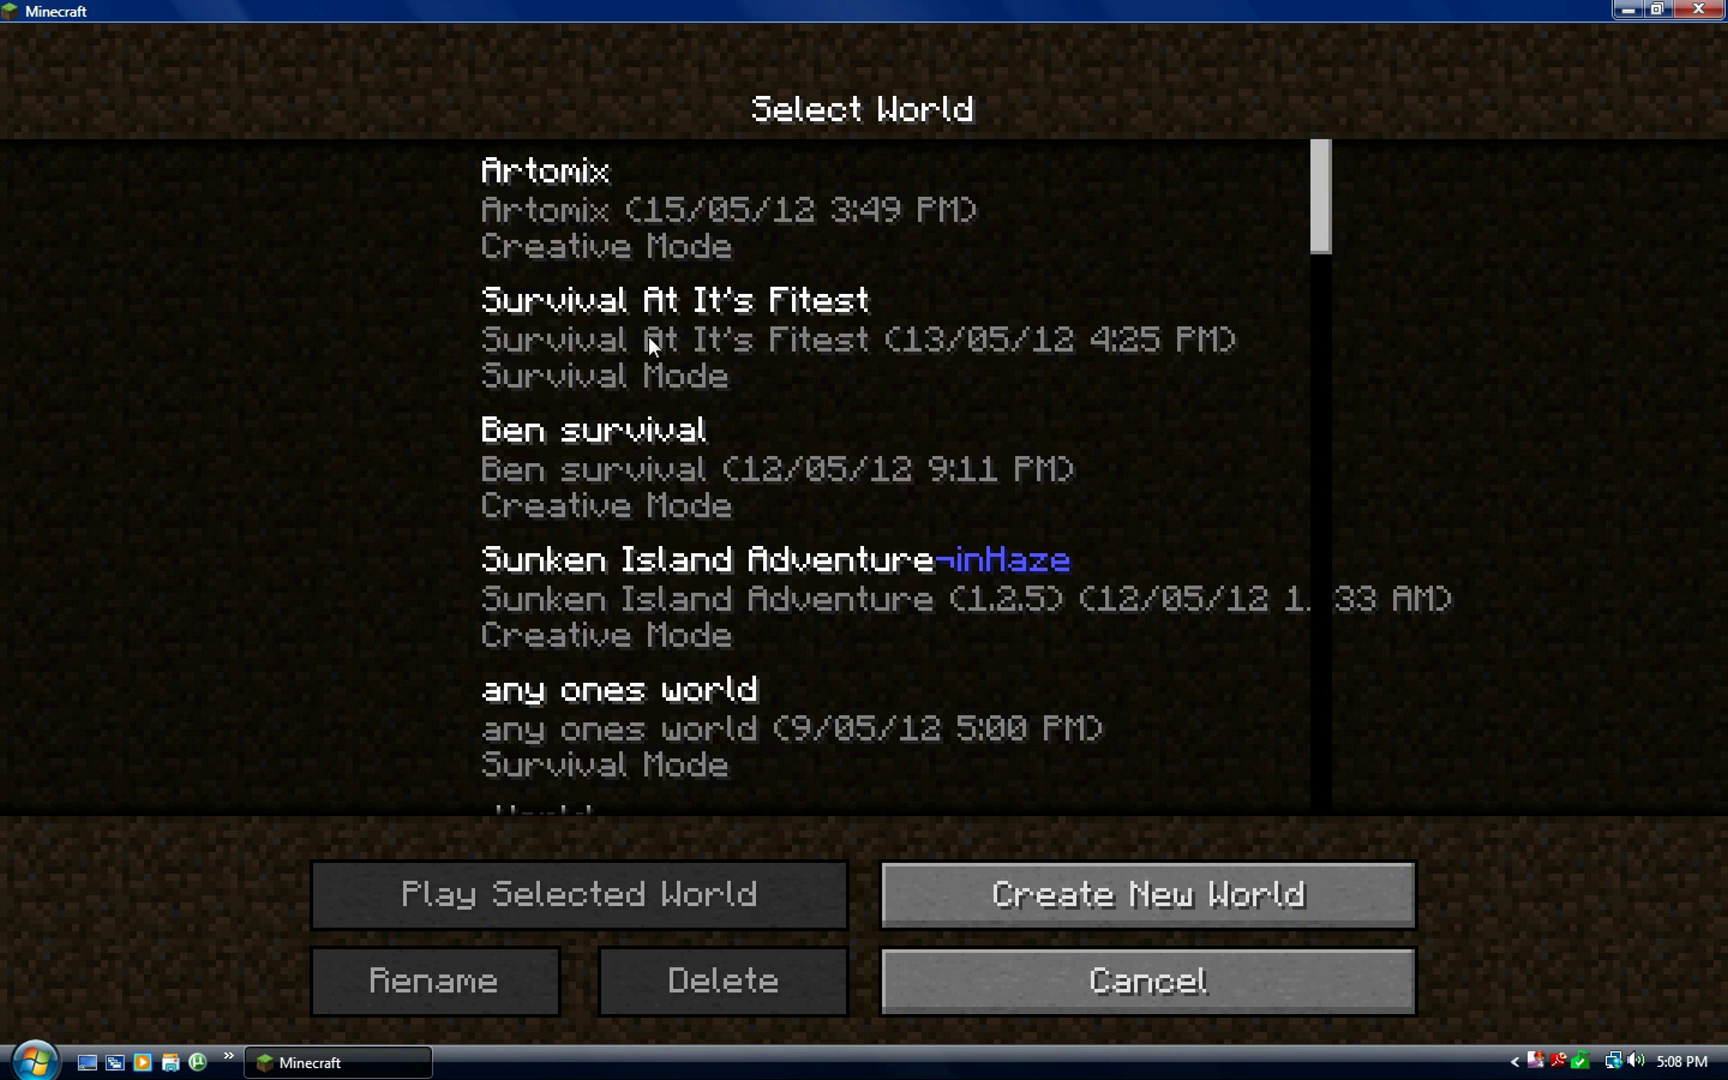
scroll(673, 458, "down", 5)
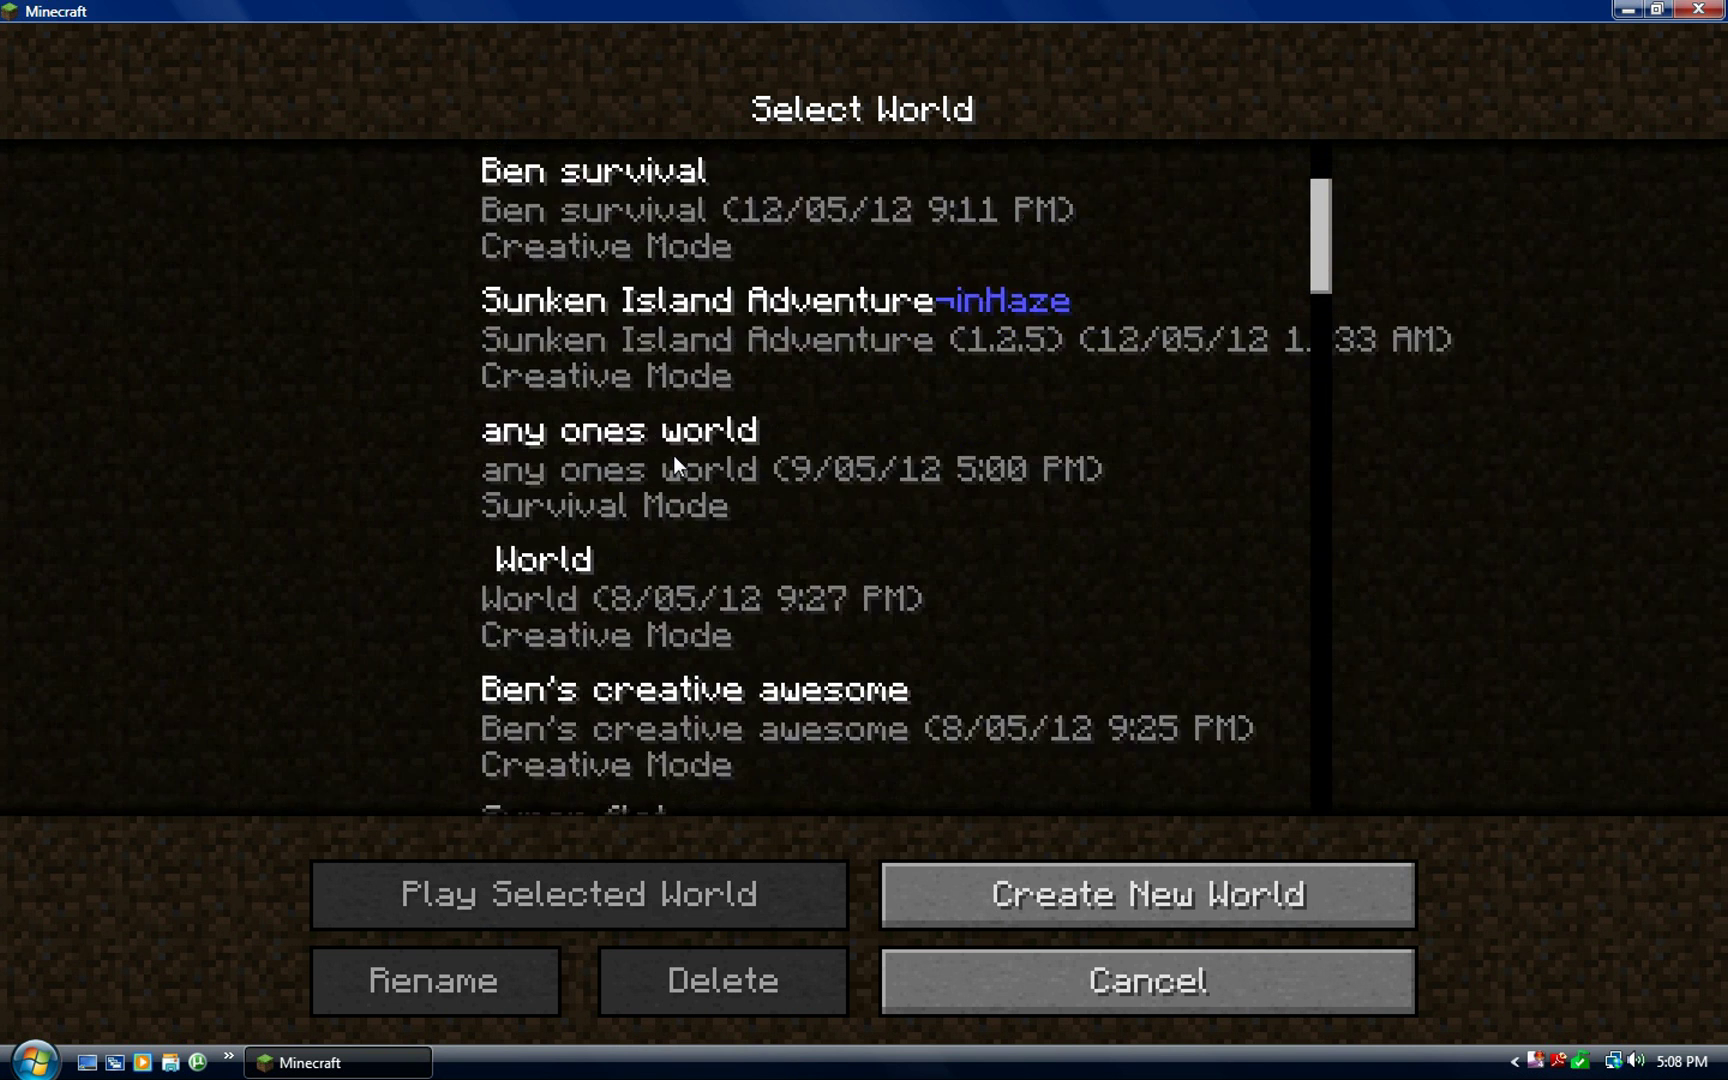
scroll(676, 450, "down", 6)
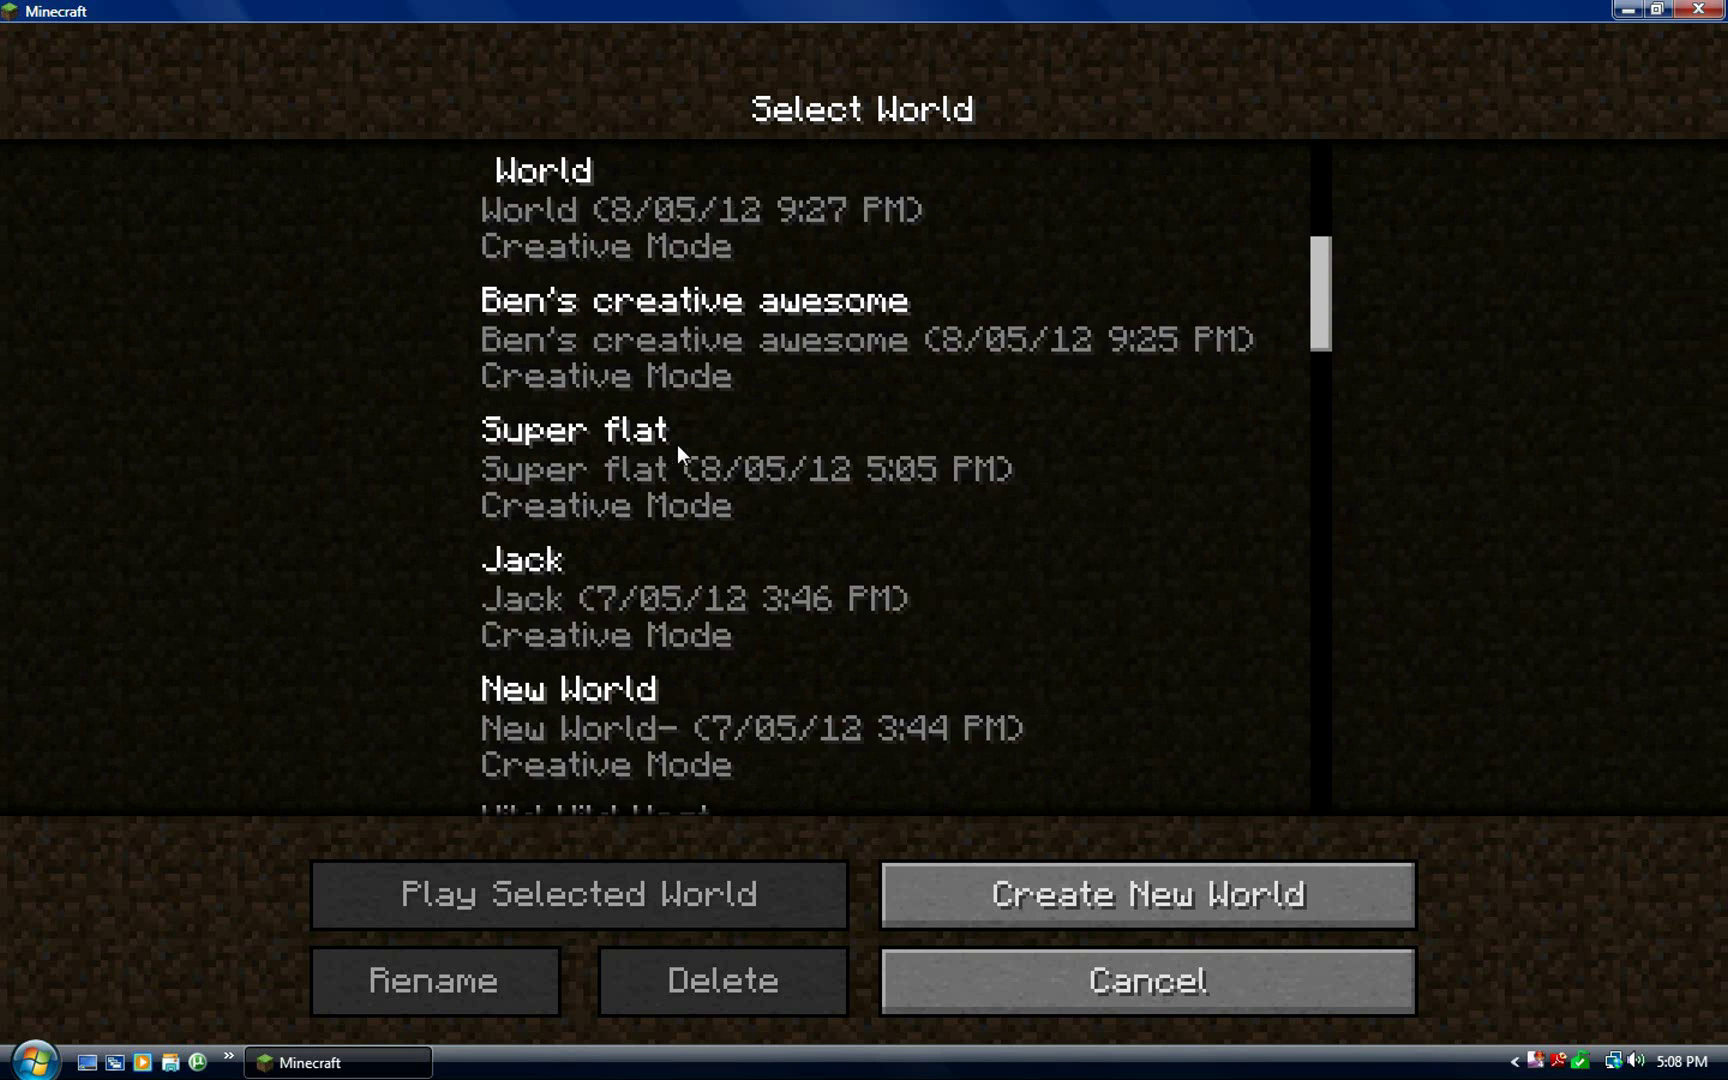
scroll(676, 450, "down", 4)
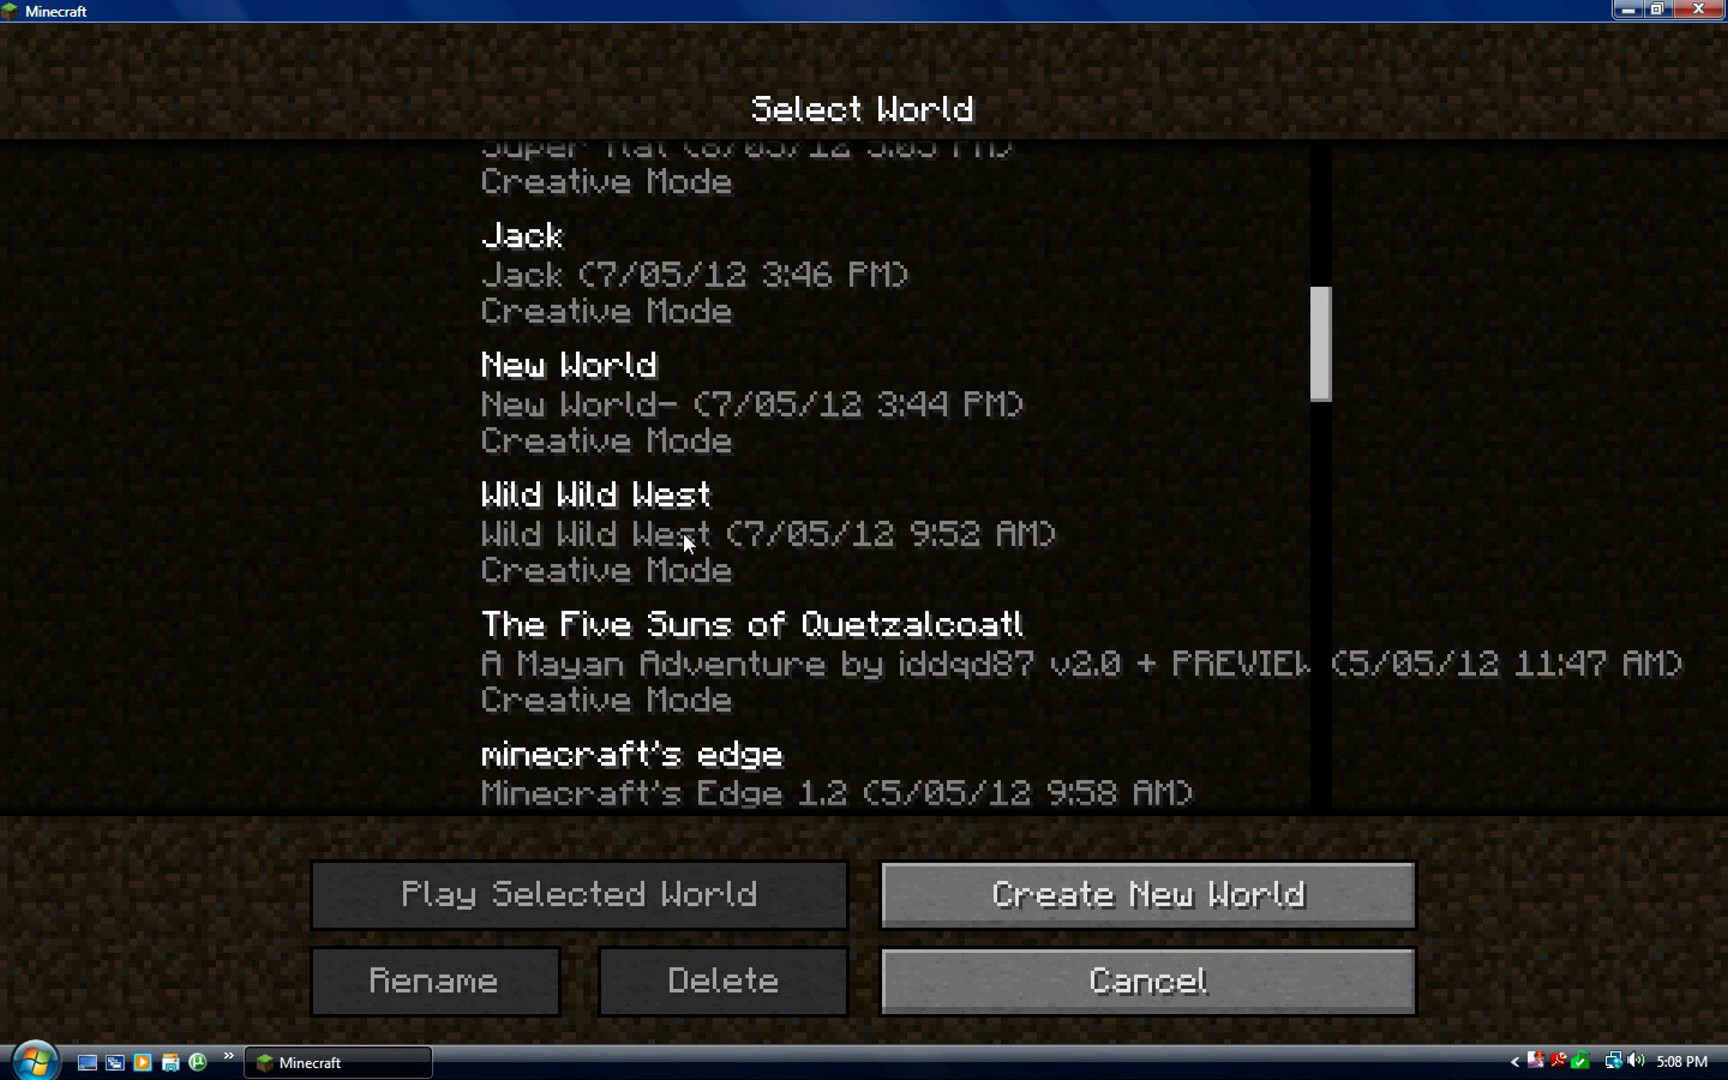
left_click(683, 533)
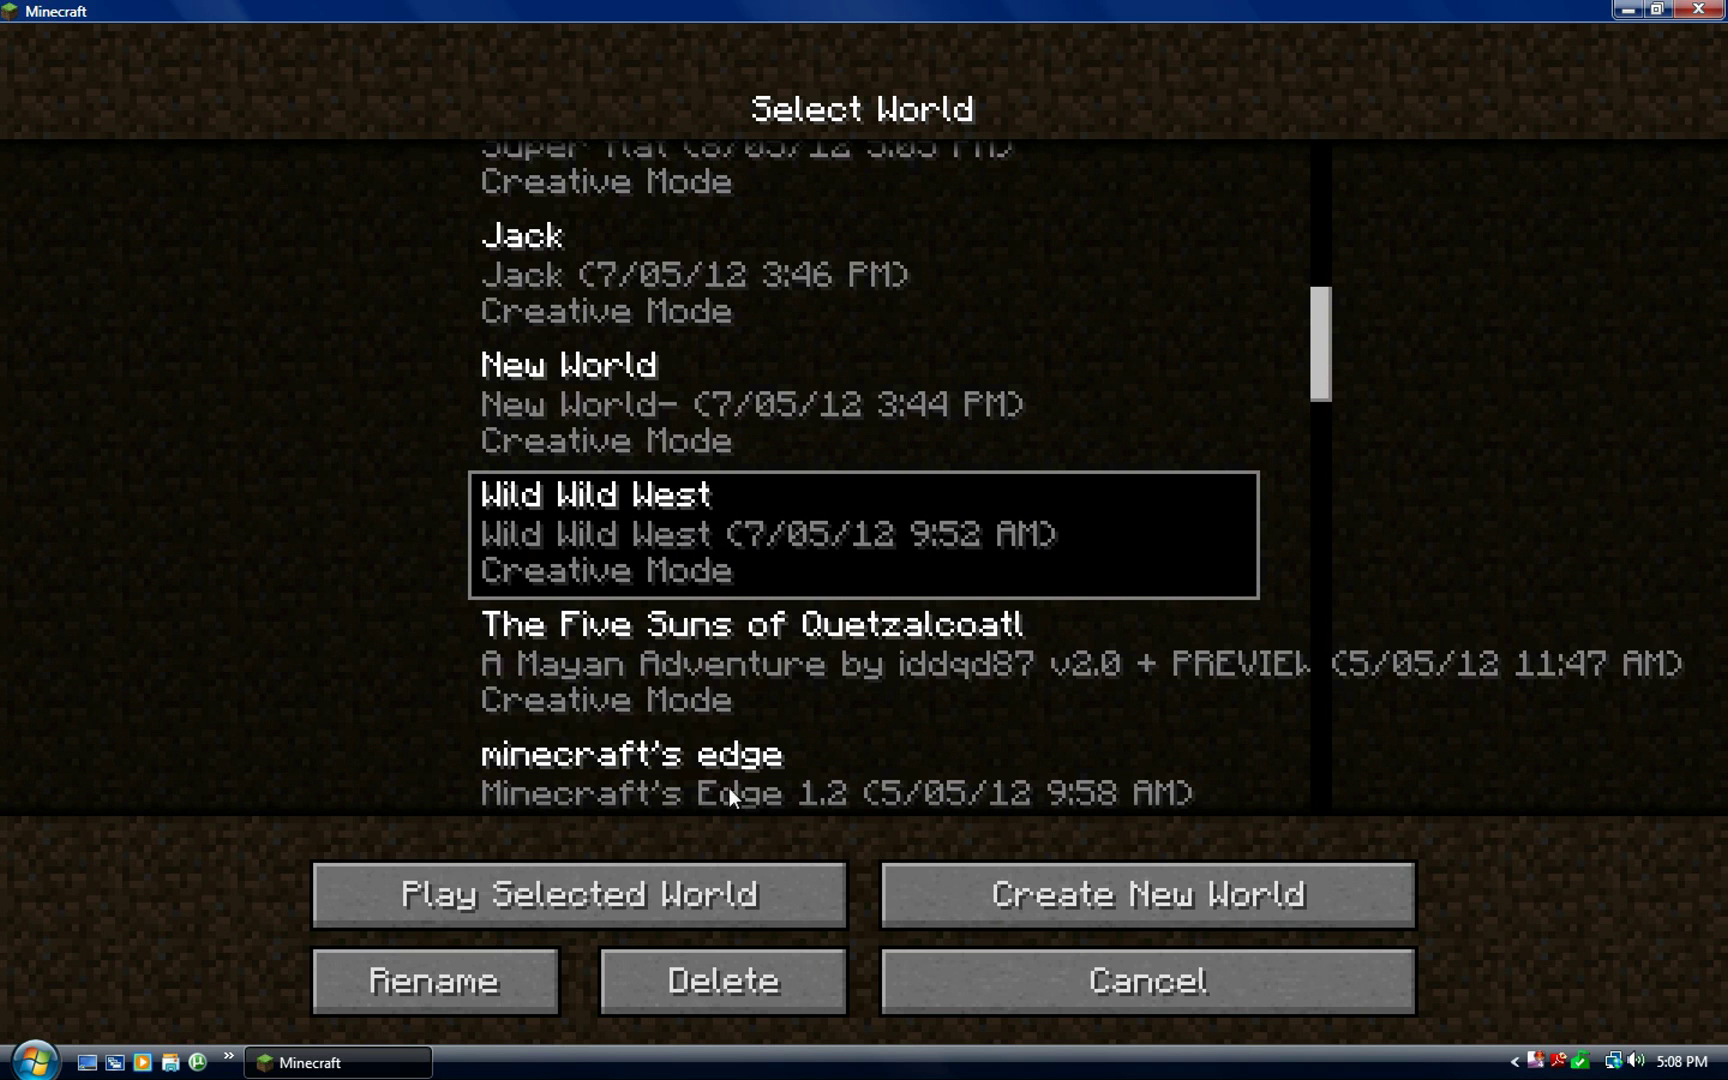
left_click(737, 893)
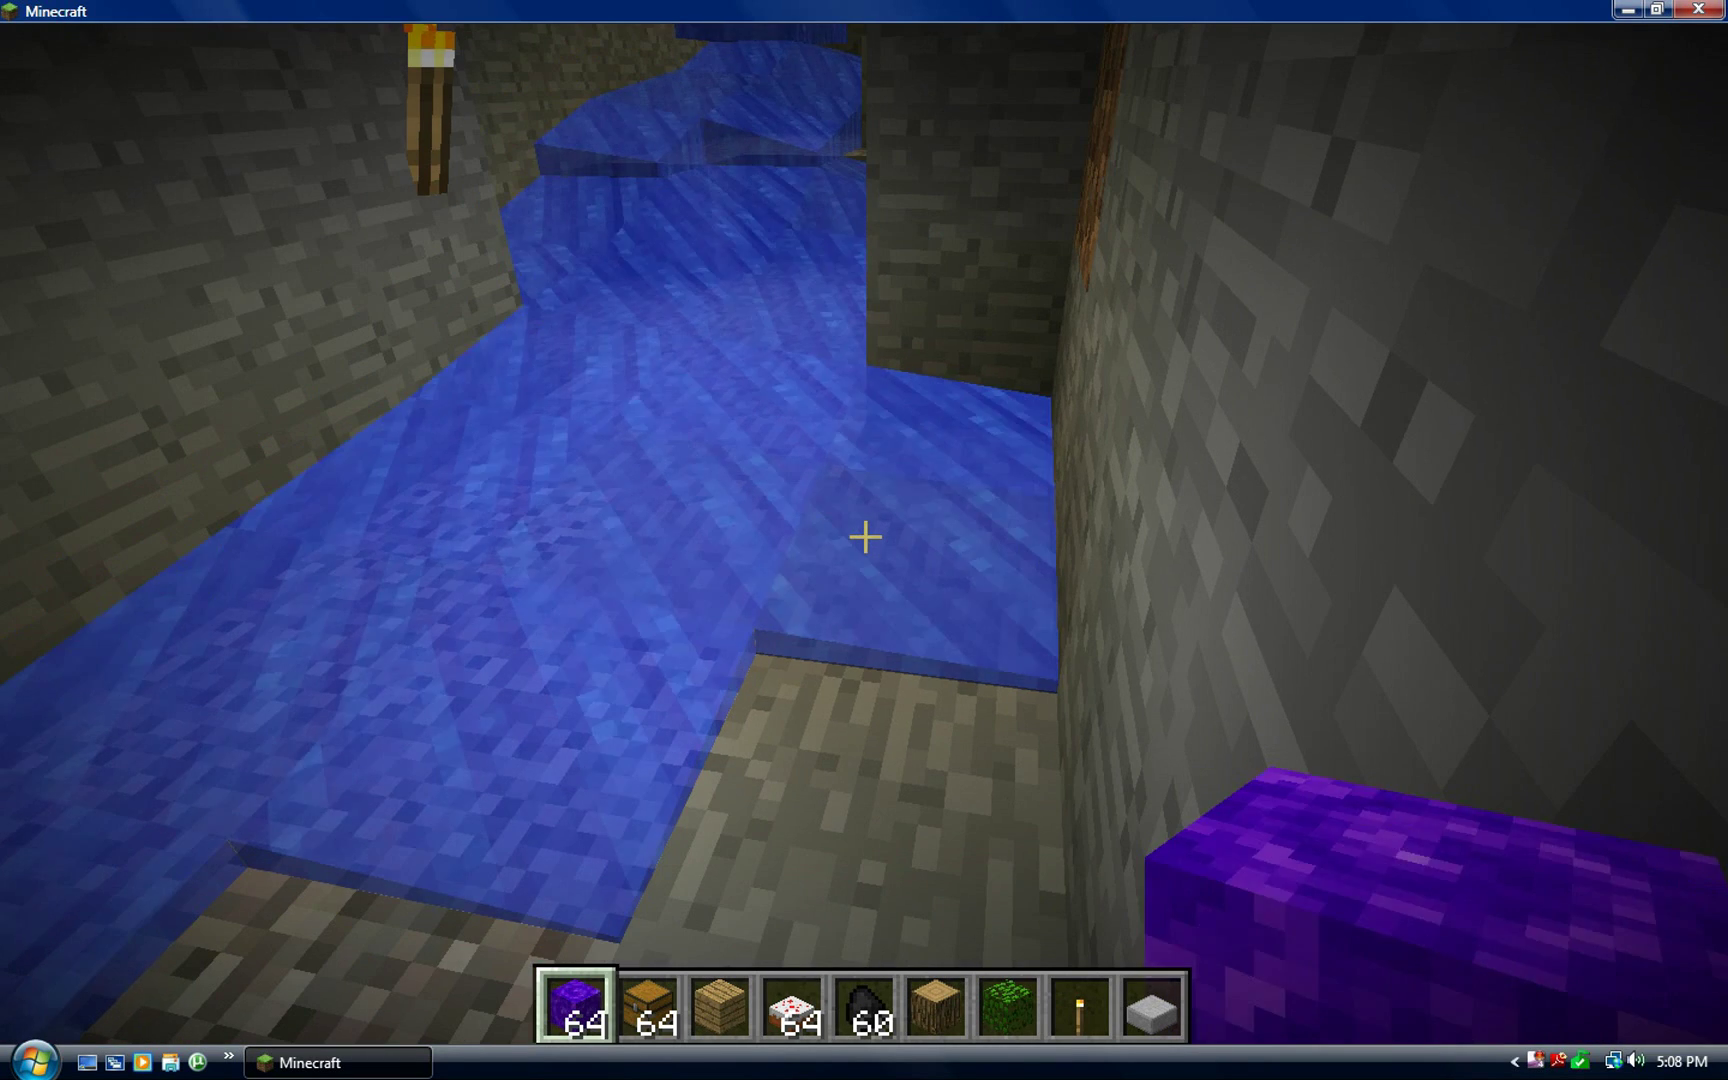
Place the black mod gun in the sixth hotbar slot and a black ammo magazine in the seventh, and return to the world with the gun held
scroll(864, 540, "down", 4)
scroll(864, 540, "down", 1)
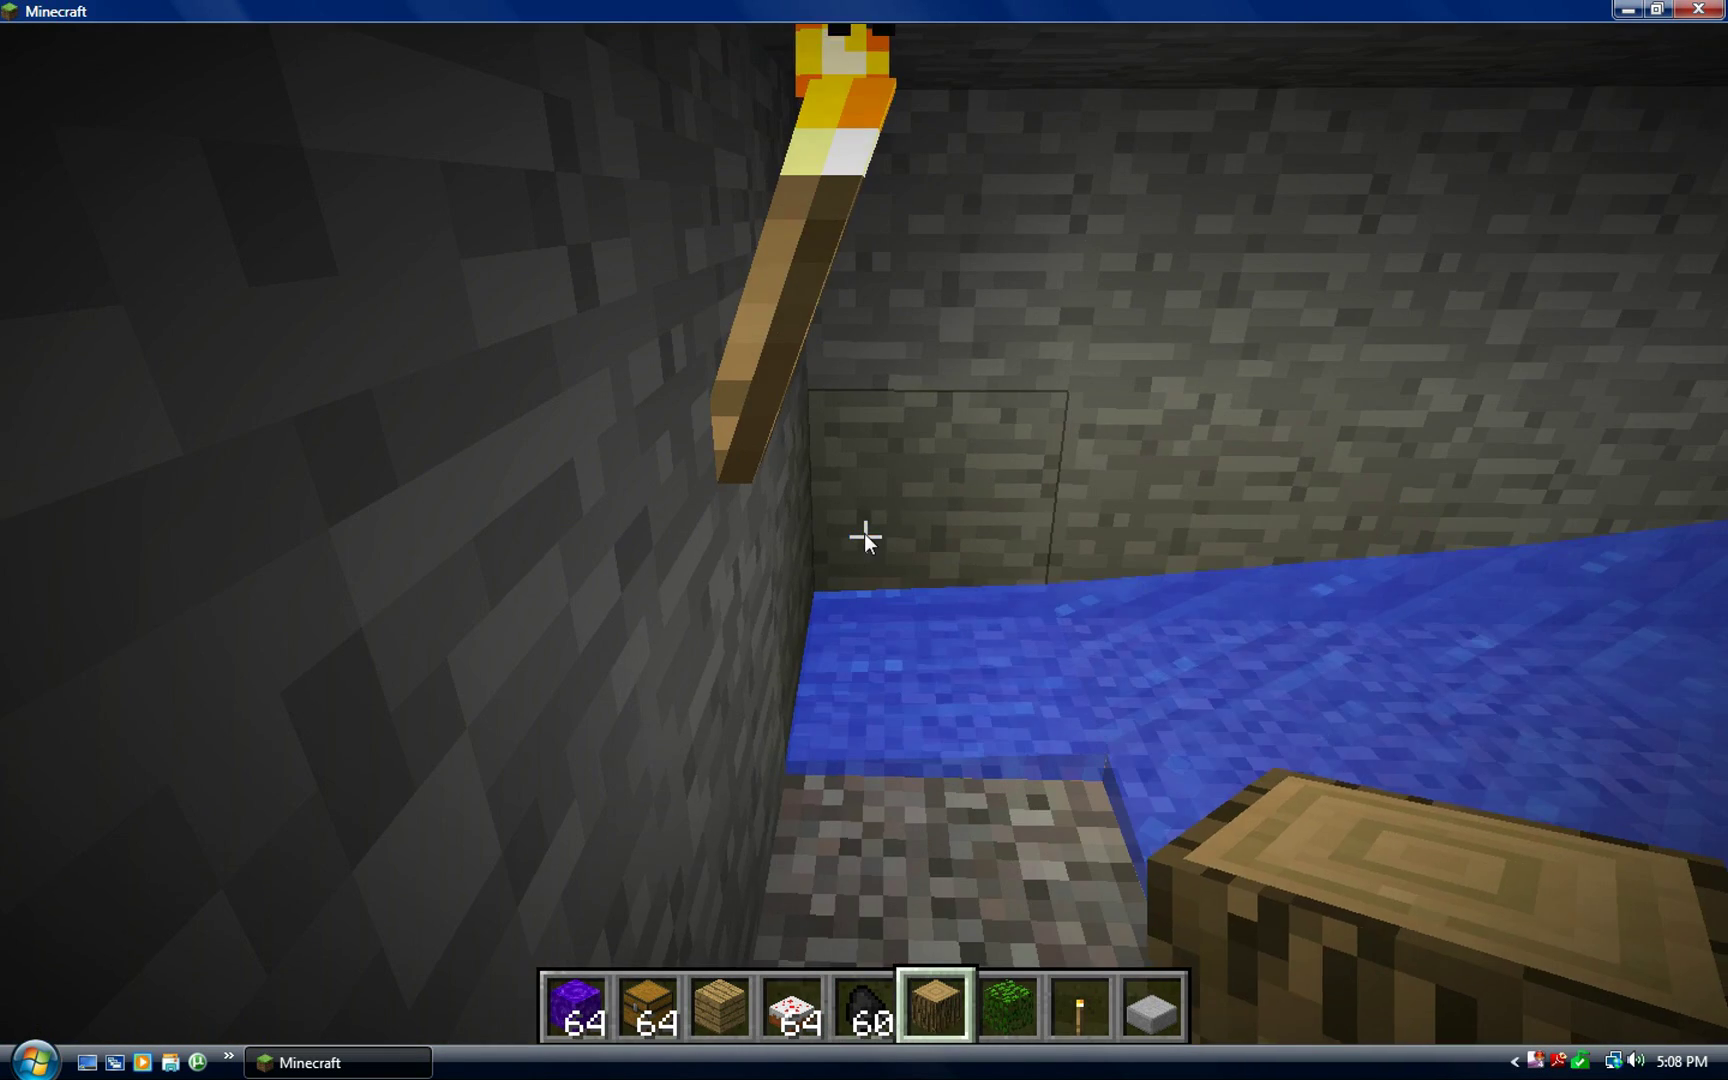
key("e")
left_click_drag(1124, 279, 1152, 599)
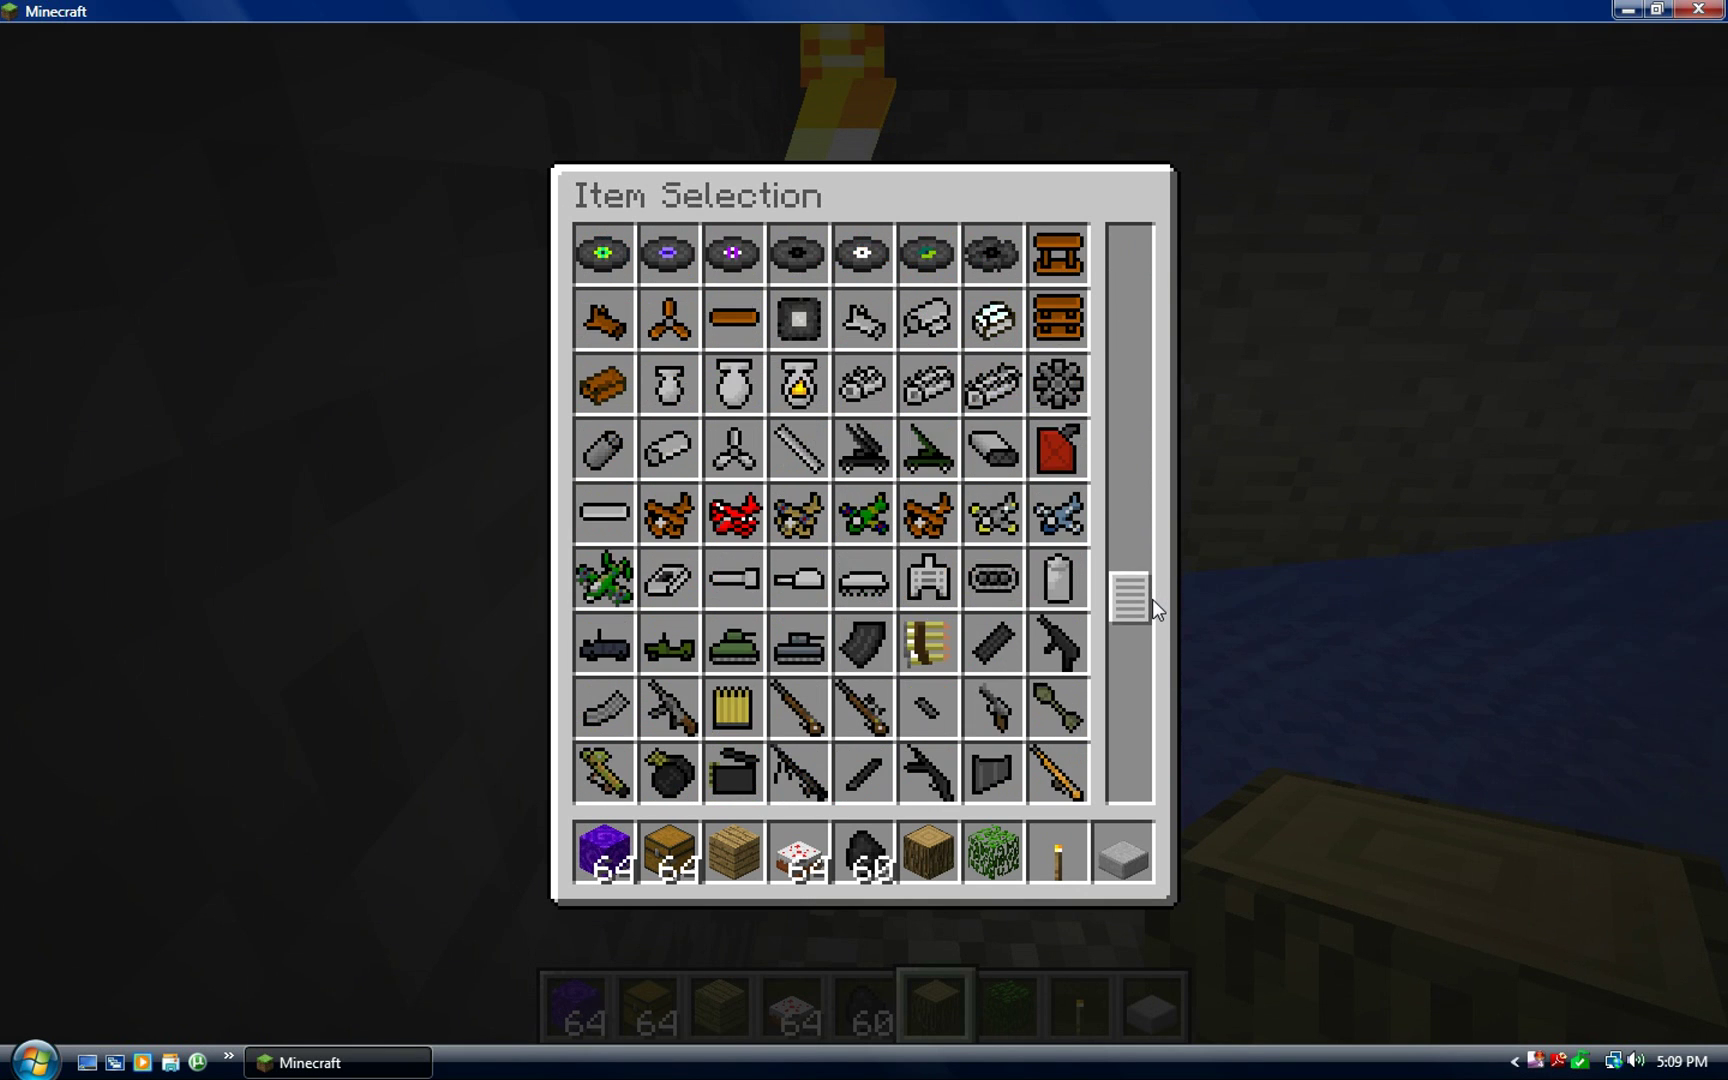
left_click(1070, 640)
left_click(920, 862)
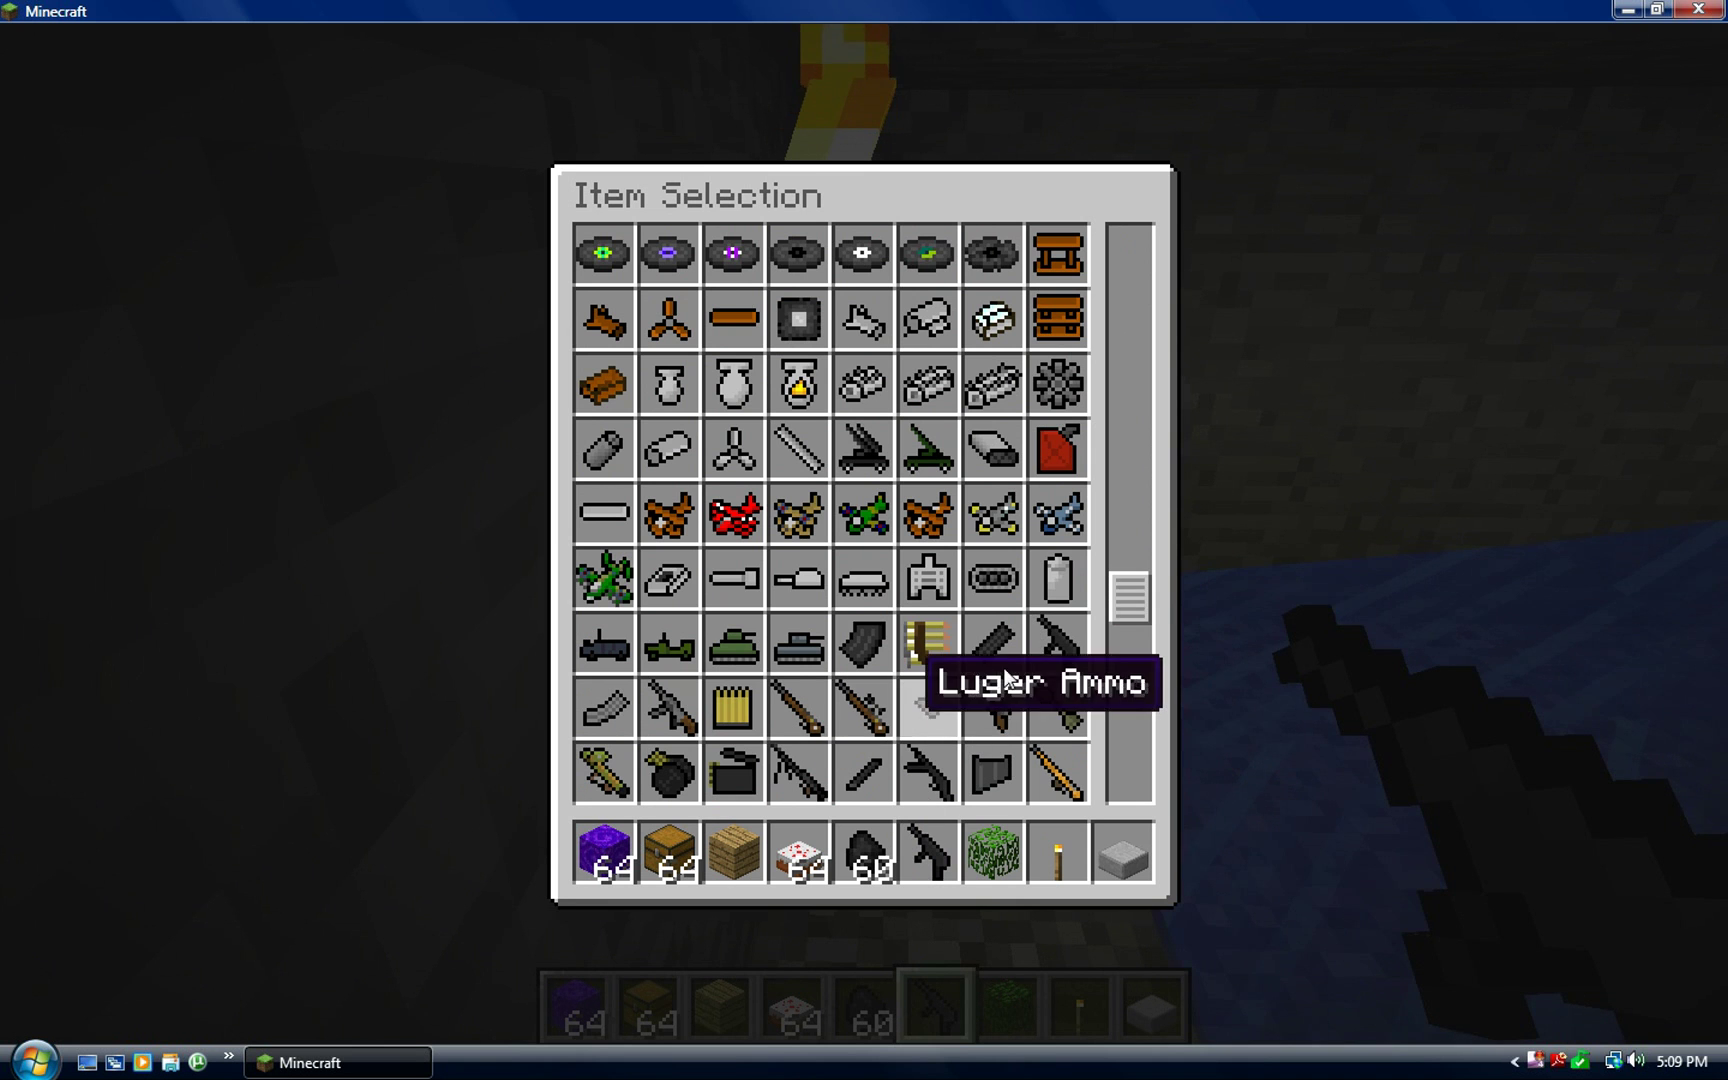
left_click(992, 643)
left_click(989, 852)
key("e")
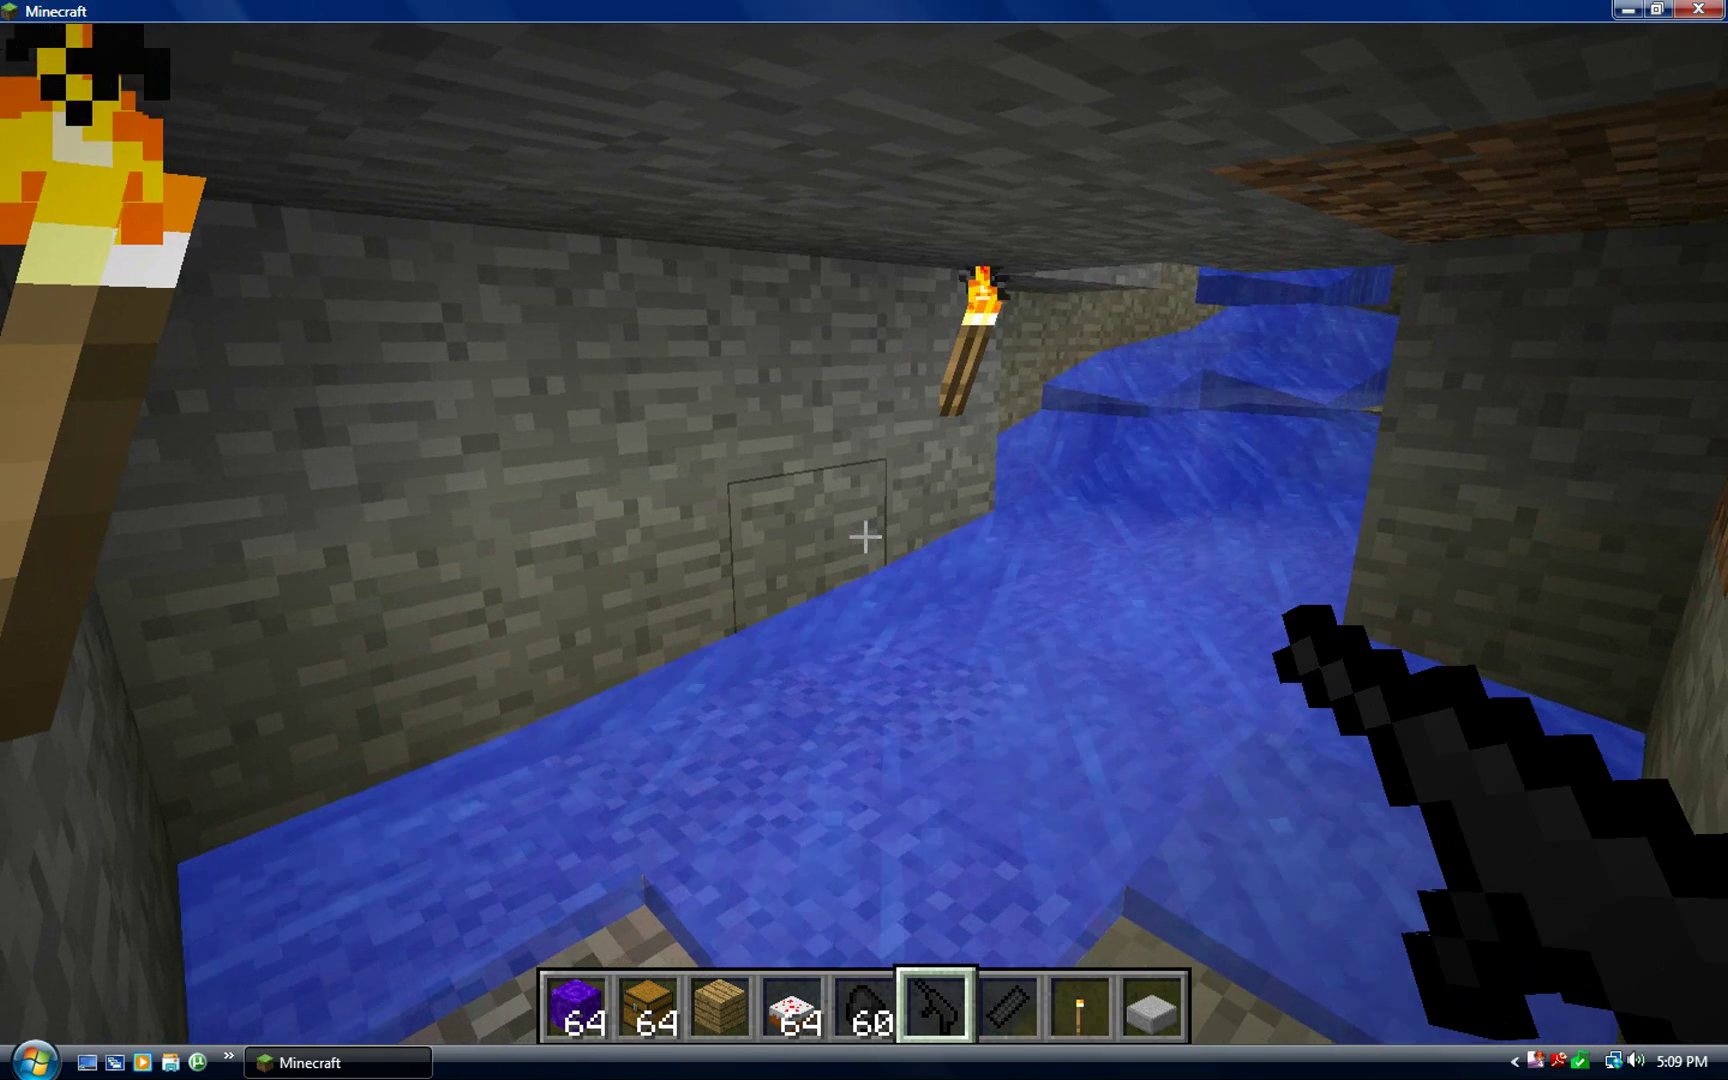
Leave the world for the title screen and quit the game
key("Escape")
left_click(809, 671)
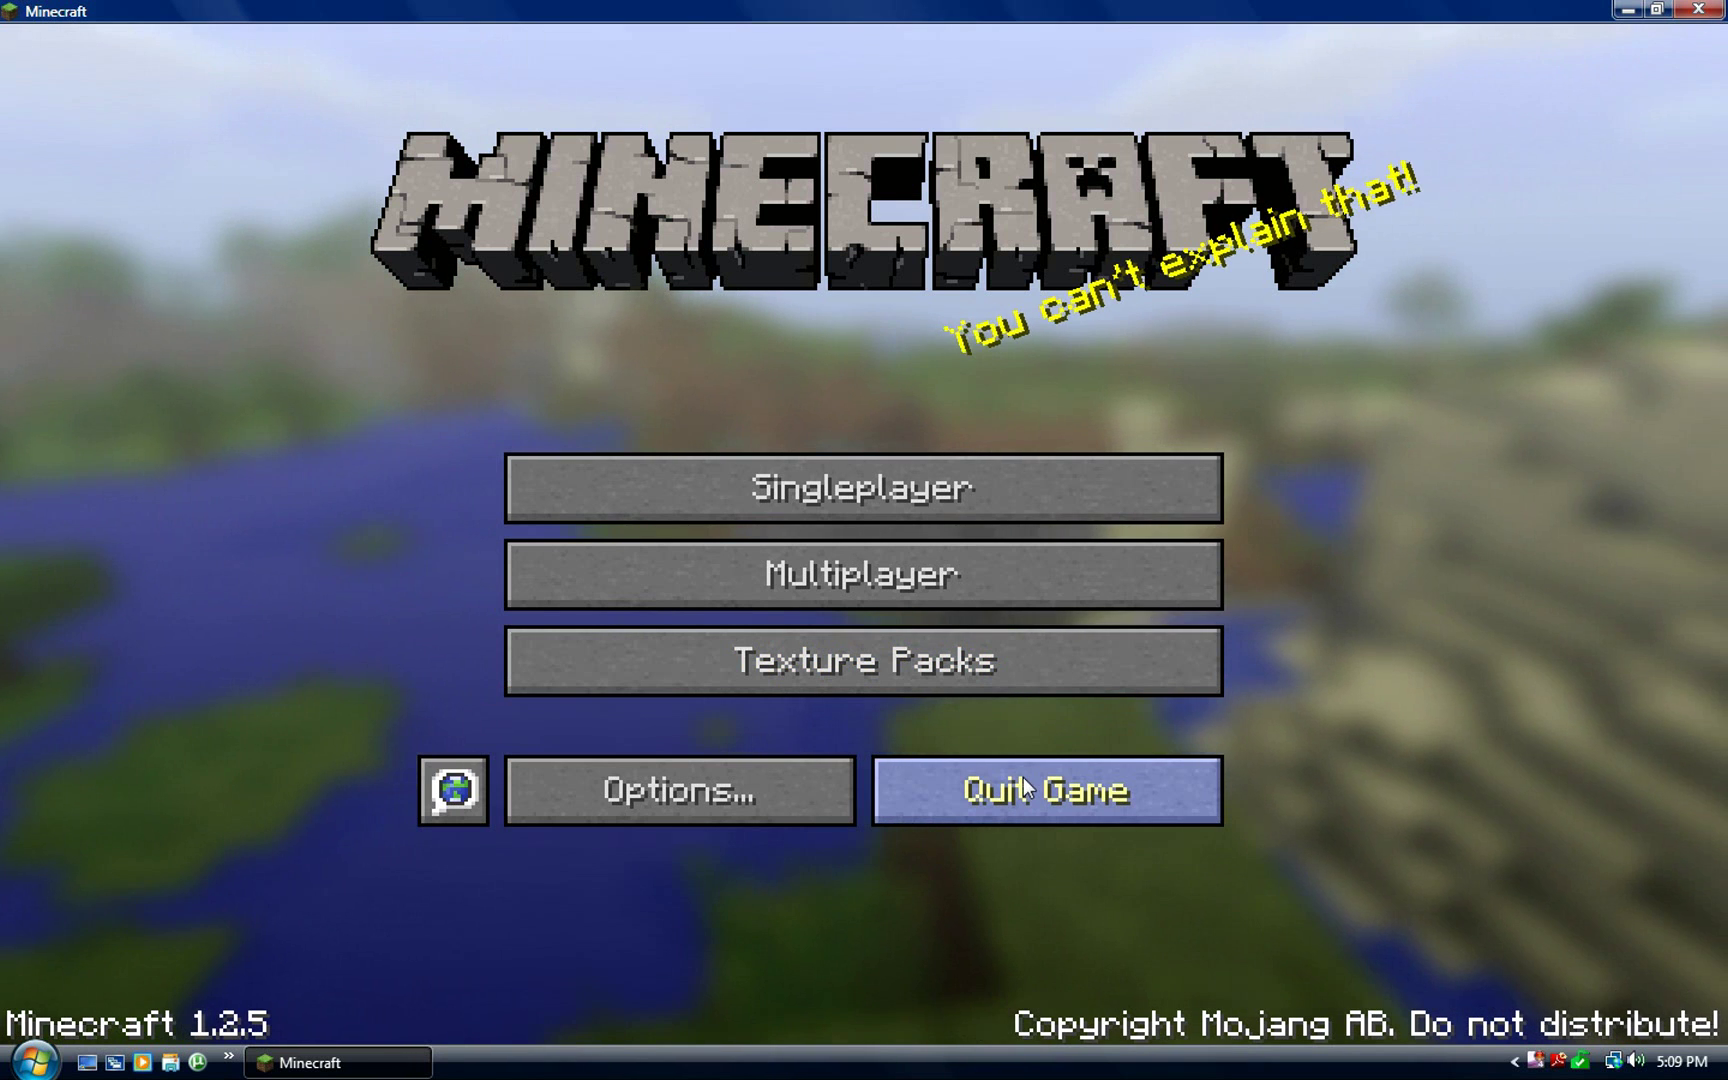
left_click(1023, 779)
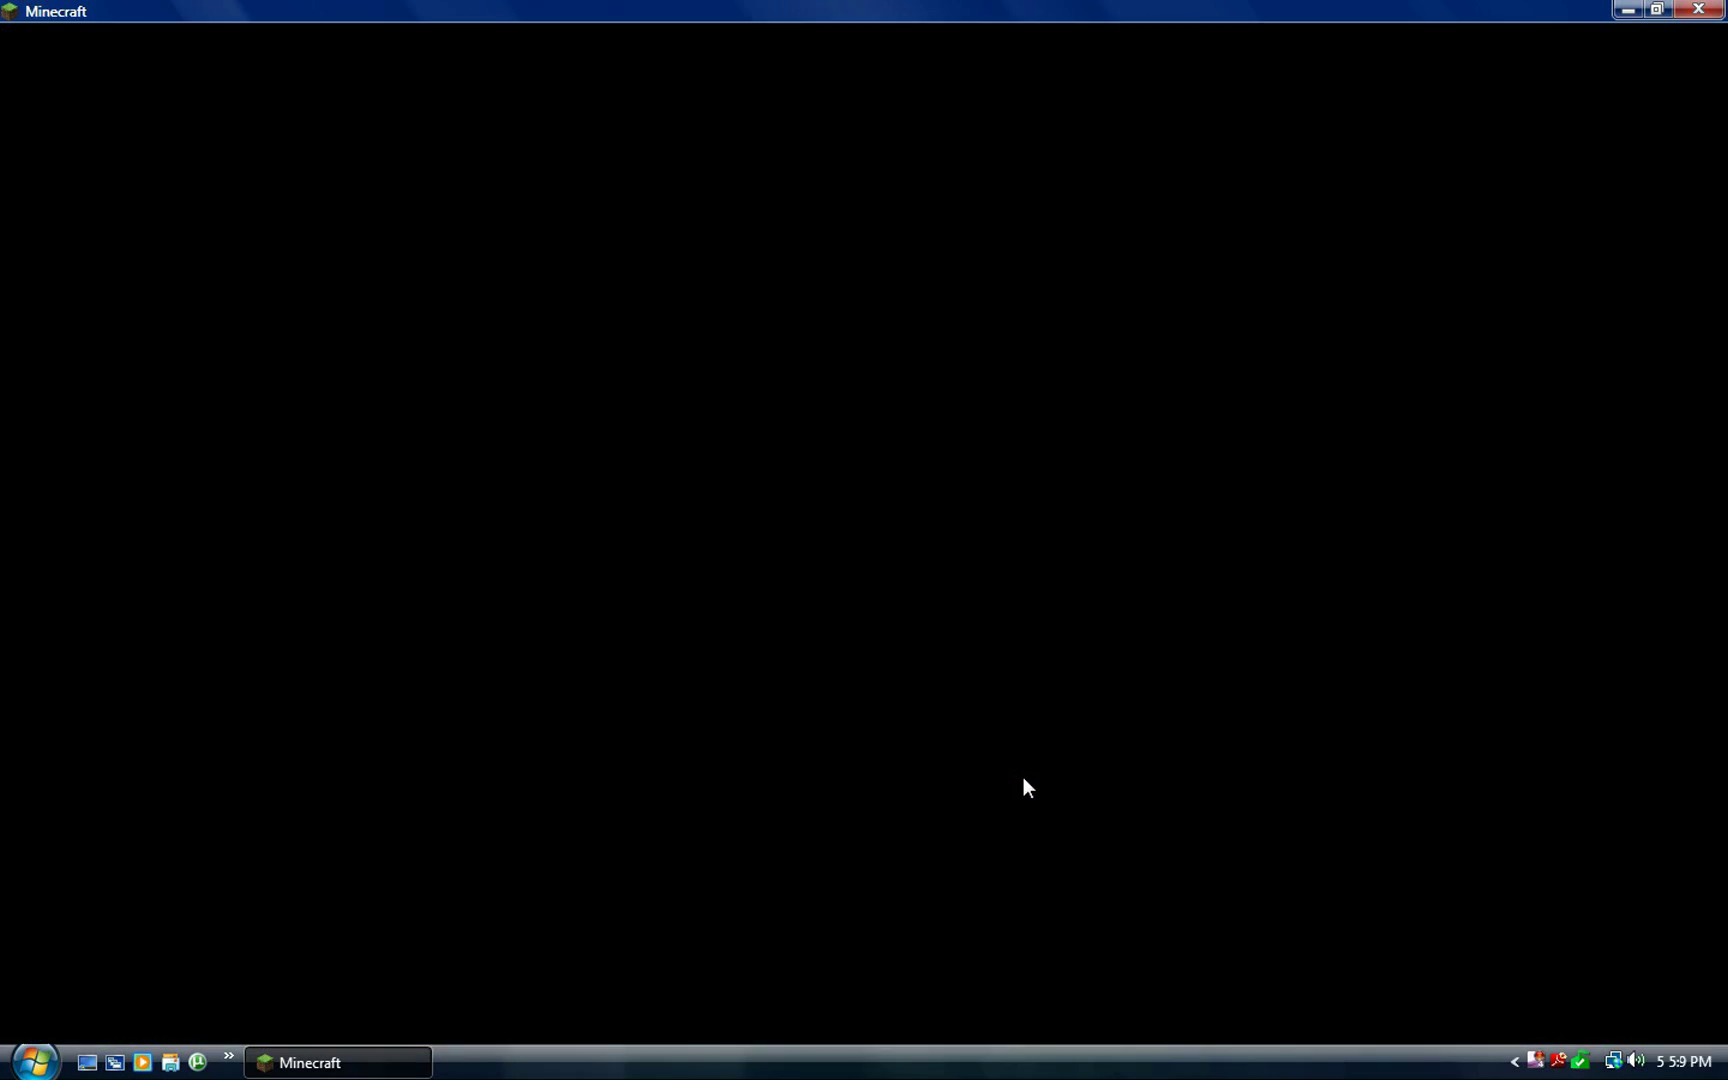